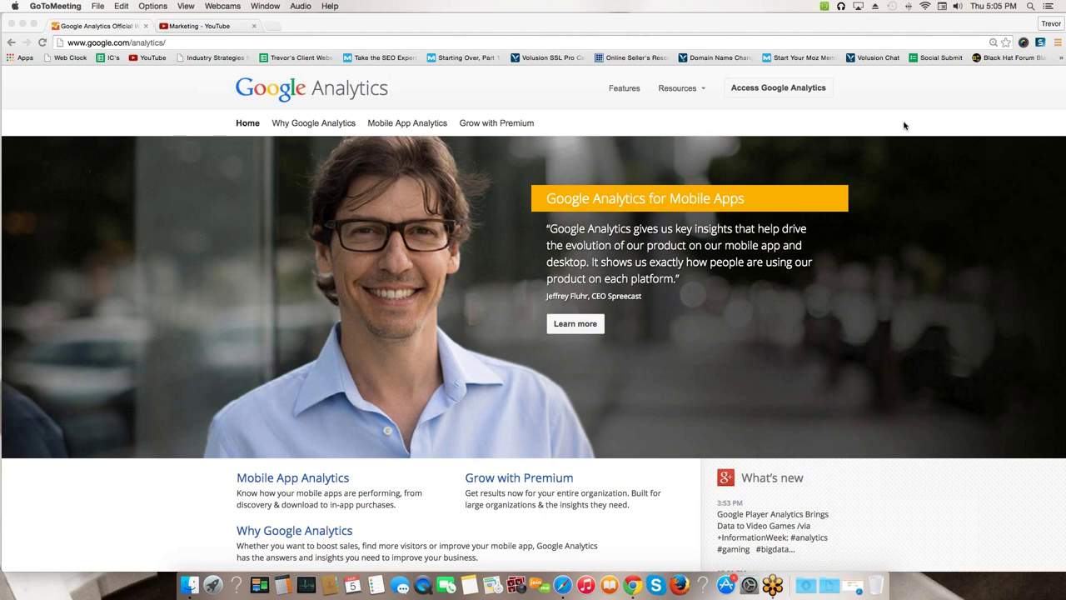
- Go from the Analytics homepage to the sign-in page via 'Access Google Analytics'
{"action": "left_click", "coordinate": [191, 42]}
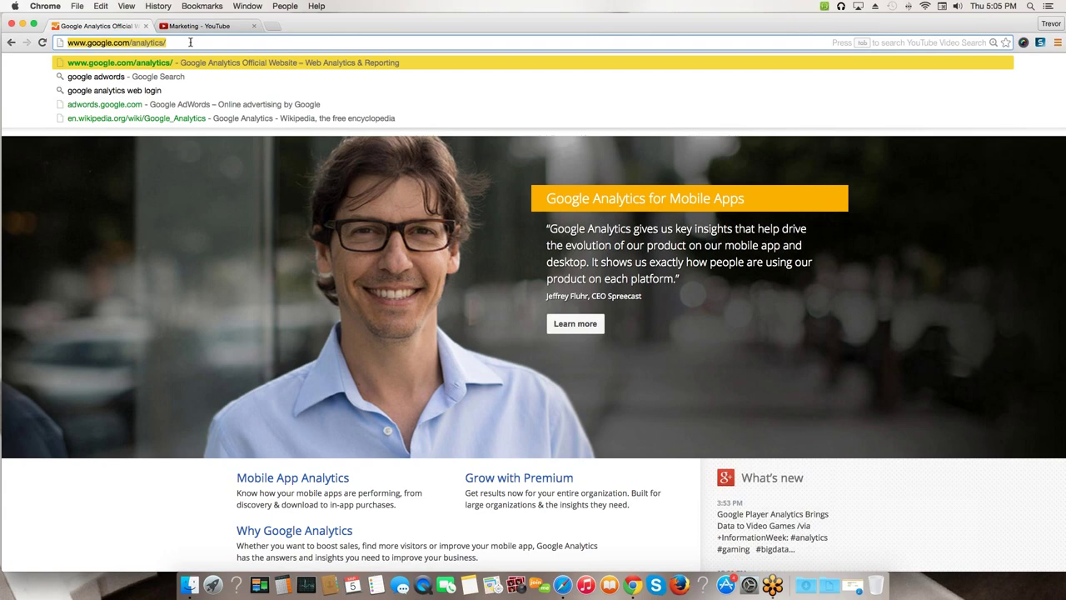
{"action": "left_click", "coordinate": [191, 42]}
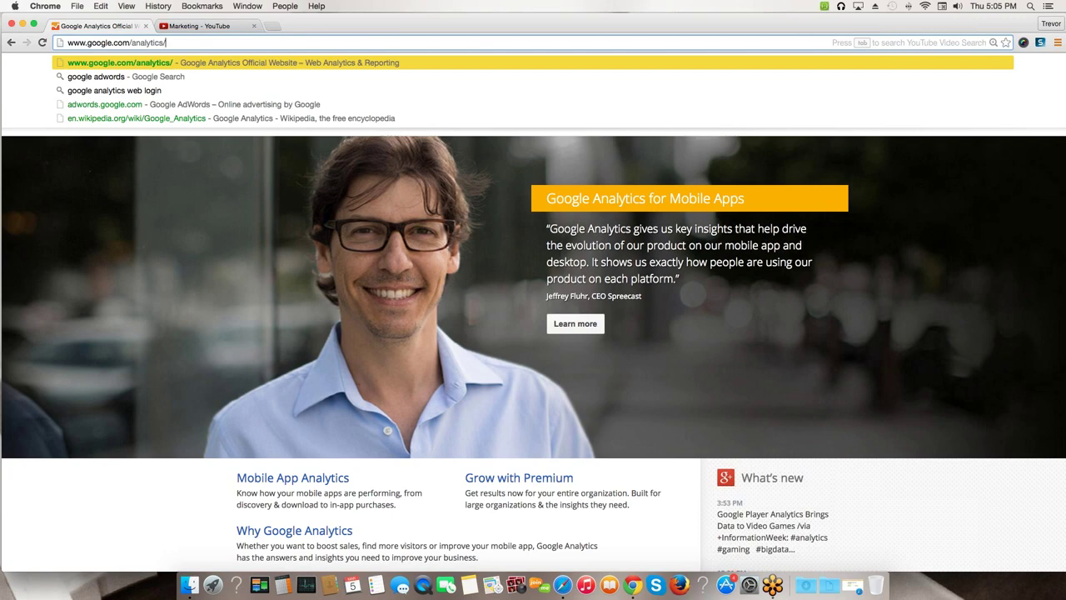
{"action": "key", "text": "super+Tab"}
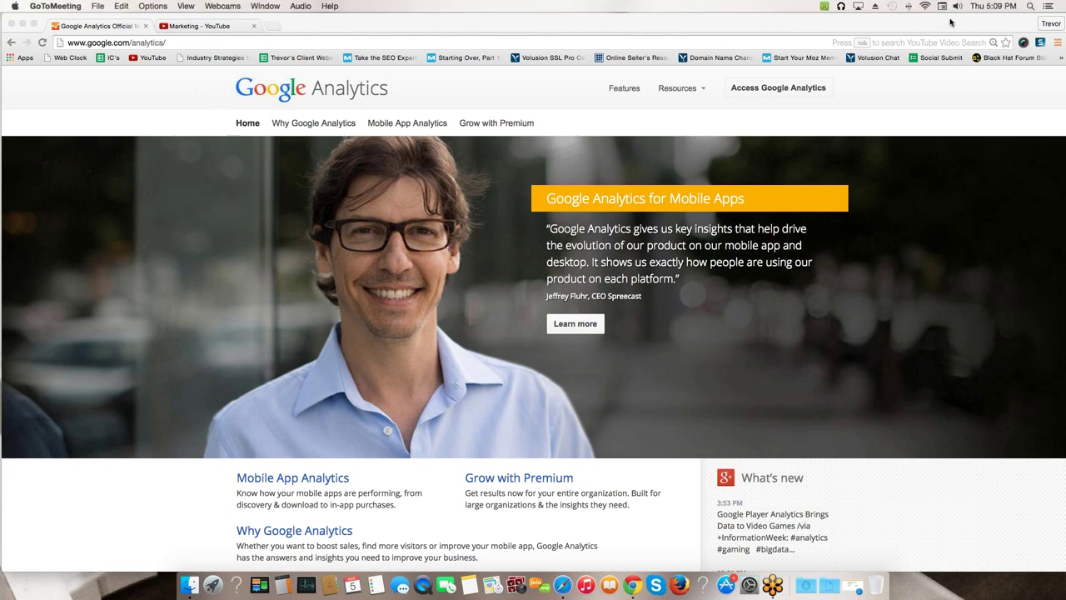
{"action": "left_click", "coordinate": [758, 89]}
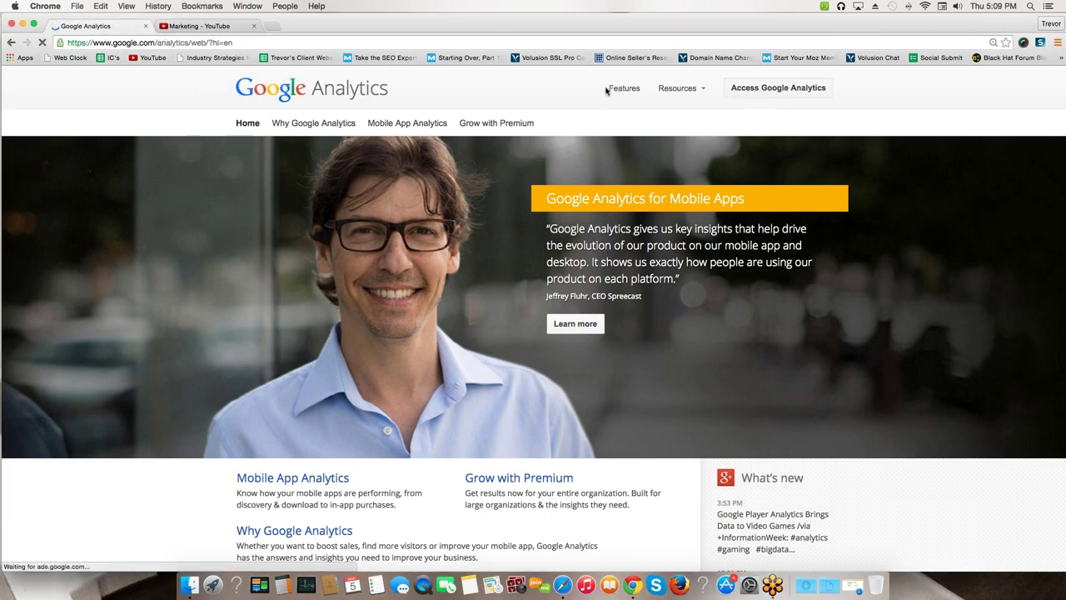
- Load financialnut.com in a new browser tab
{"action": "left_click", "coordinate": [273, 25]}
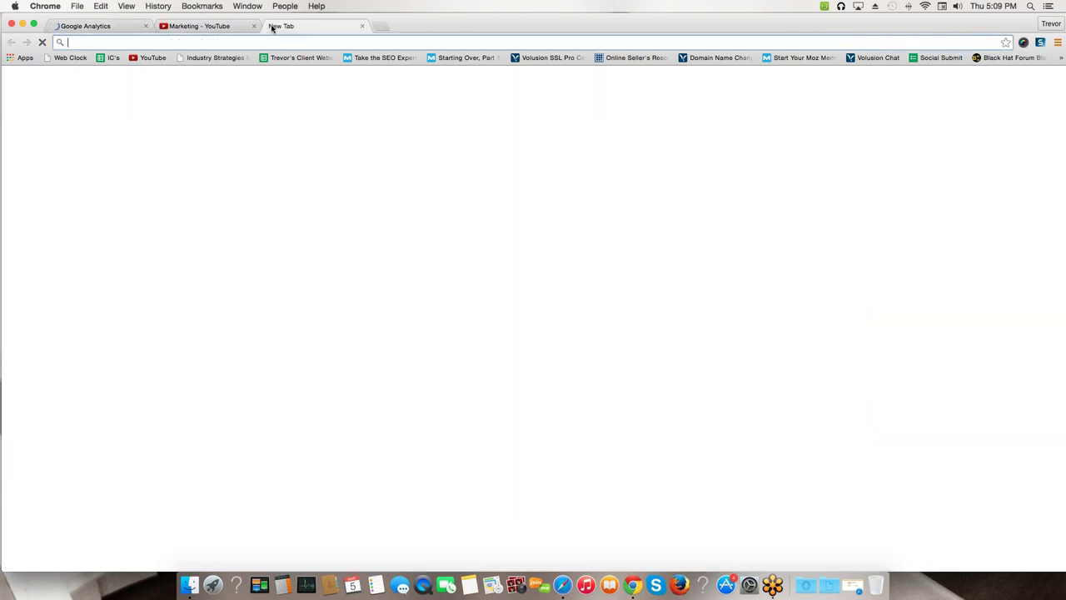
{"action": "type", "text": "finan"}
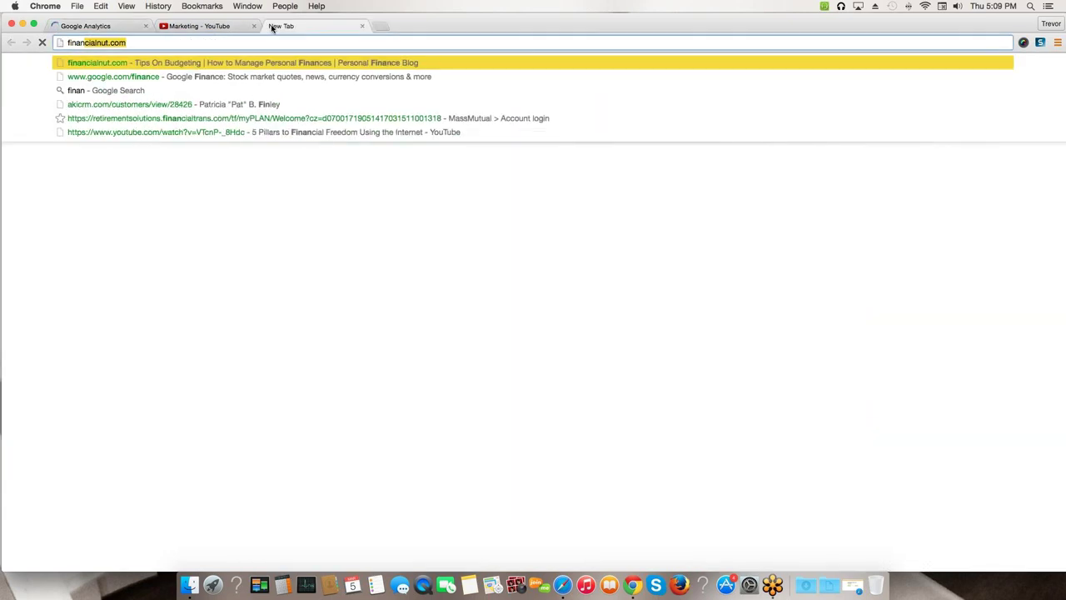
{"action": "type", "text": "ce"}
{"action": "key", "text": "BackSpace"}
{"action": "type", "text": "ialnut.c"}
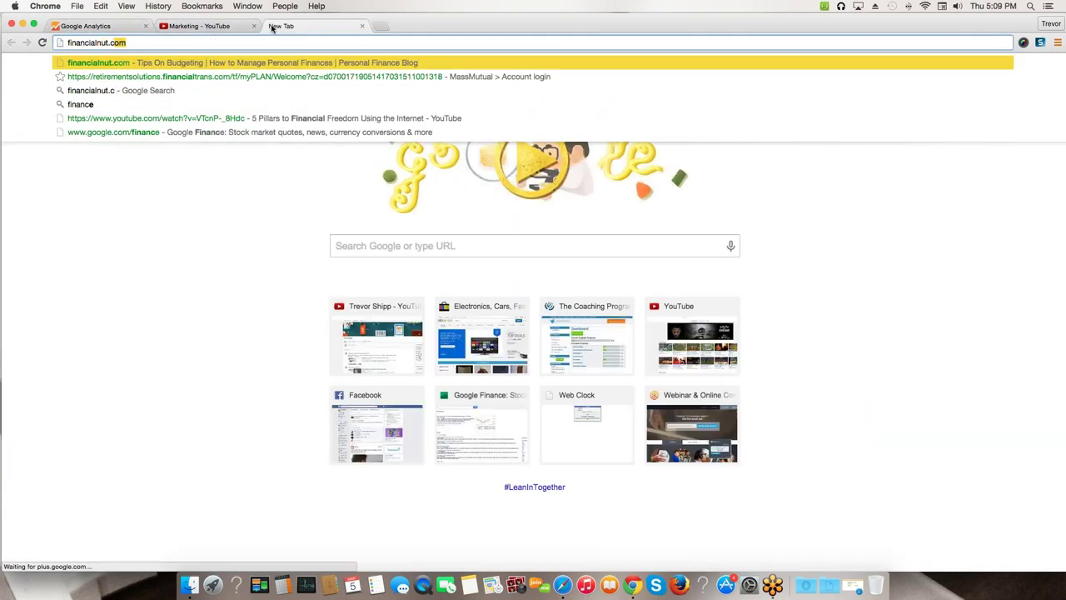
{"action": "key", "text": "Return"}
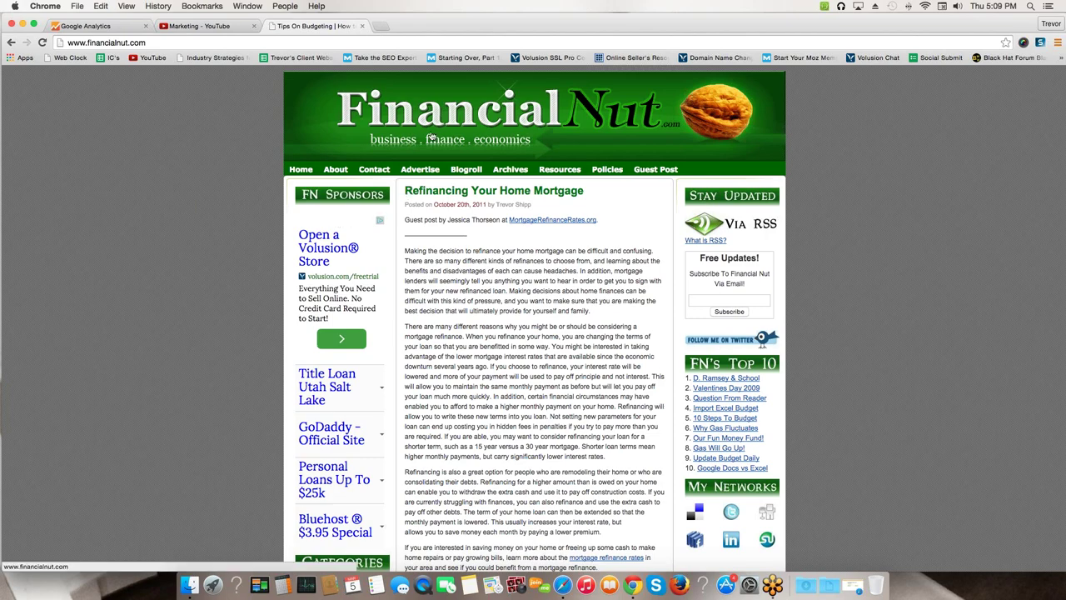
- Skim the Refinancing Your Home Mortgage post on Financial Nut, then add a blank tab
{"action": "scroll", "coordinate": [304, 194], "scroll_direction": "down", "scroll_amount": 1}
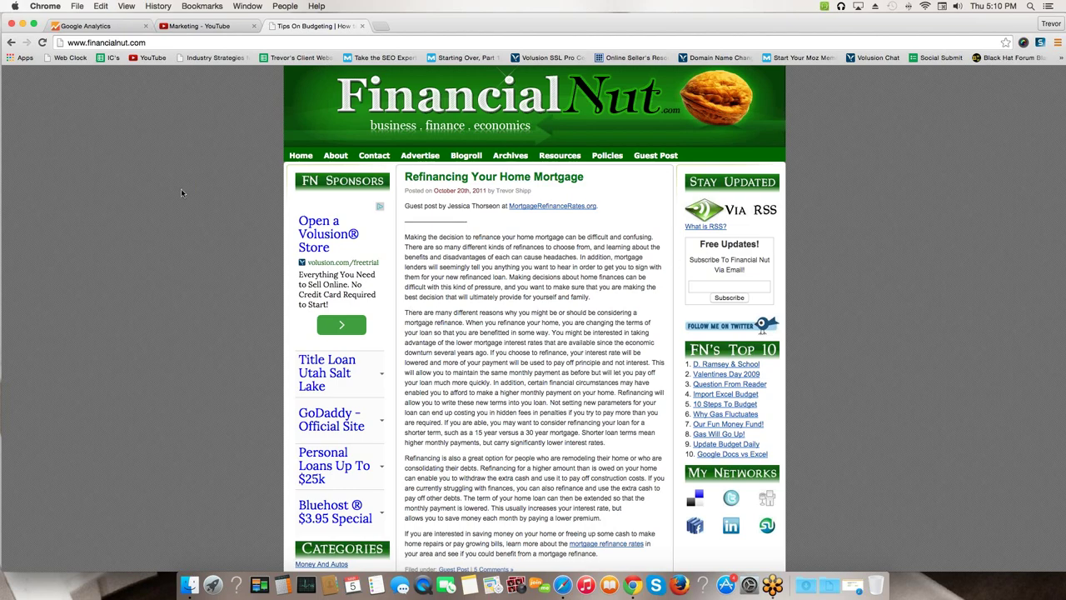
{"action": "scroll", "coordinate": [181, 190], "scroll_direction": "down", "scroll_amount": 1}
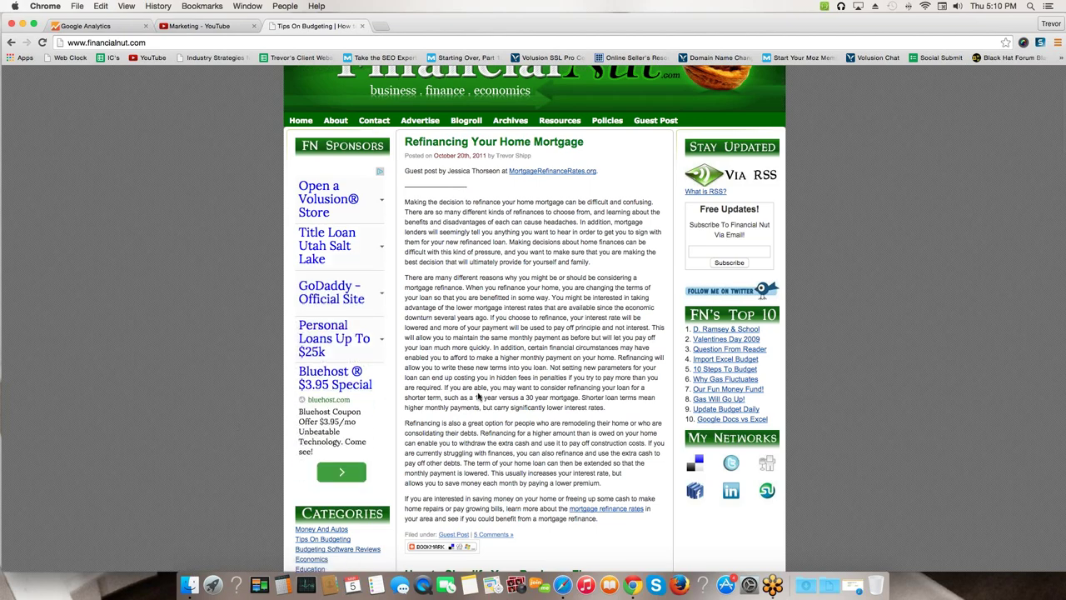
{"action": "scroll", "coordinate": [478, 397], "scroll_direction": "down", "scroll_amount": 3}
{"action": "scroll", "coordinate": [478, 397], "scroll_direction": "up", "scroll_amount": 4}
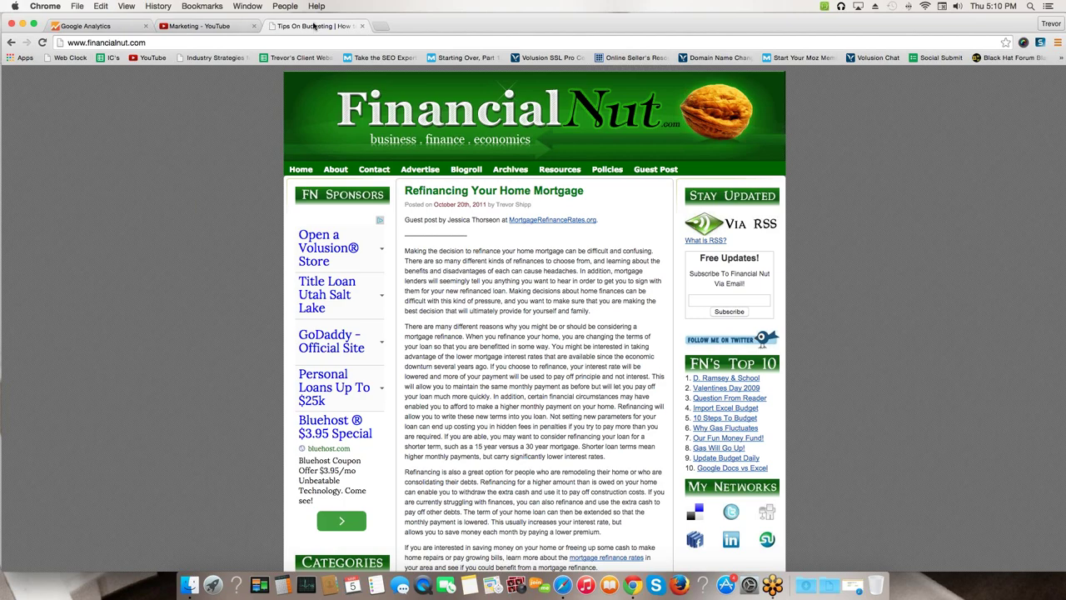
{"action": "left_click", "coordinate": [380, 26]}
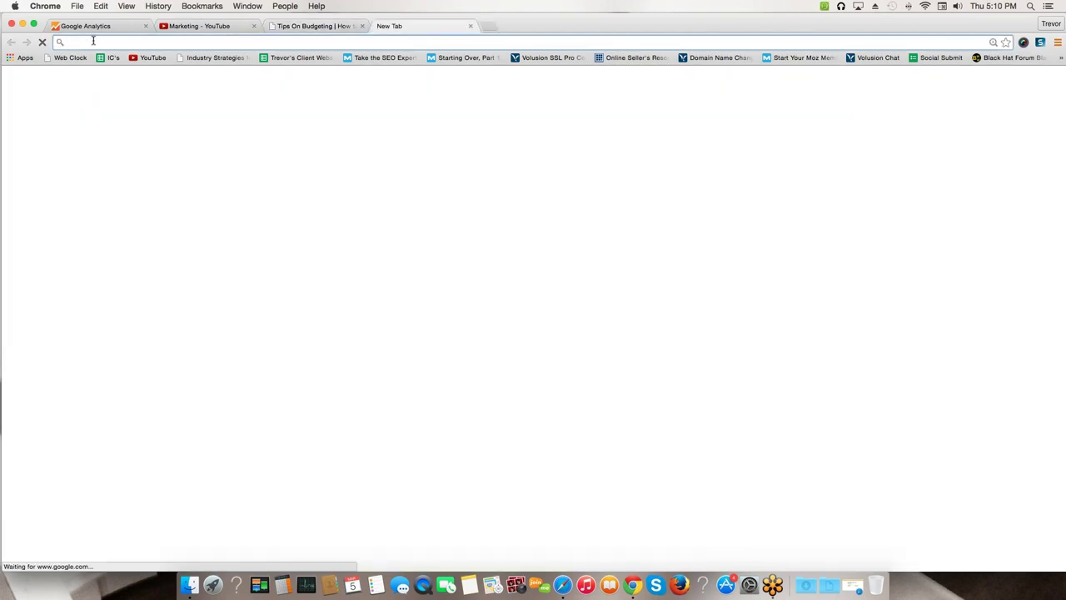
- Close the empty tab and switch over to the full-screen Safari window
{"action": "left_click", "coordinate": [470, 25]}
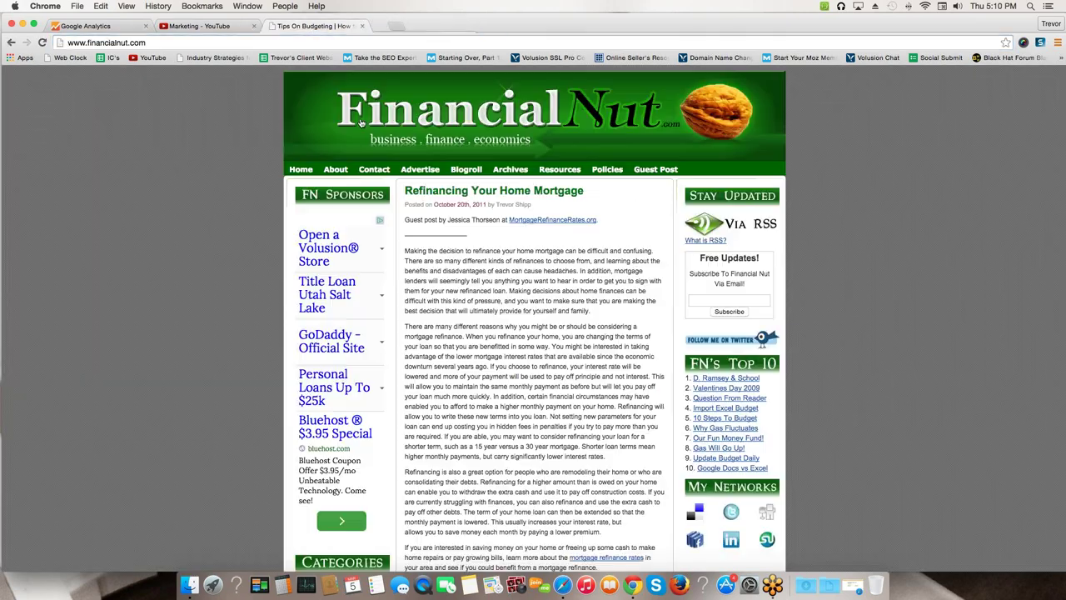
{"action": "left_click", "coordinate": [563, 577]}
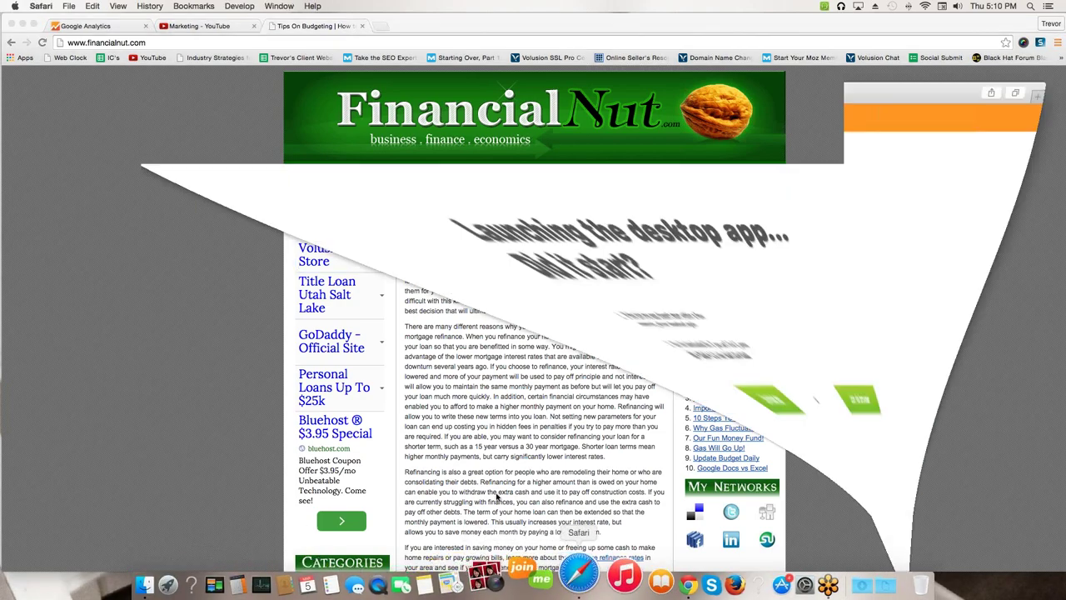
{"action": "left_click", "coordinate": [392, 25]}
{"action": "type", "text": "gmail.com"}
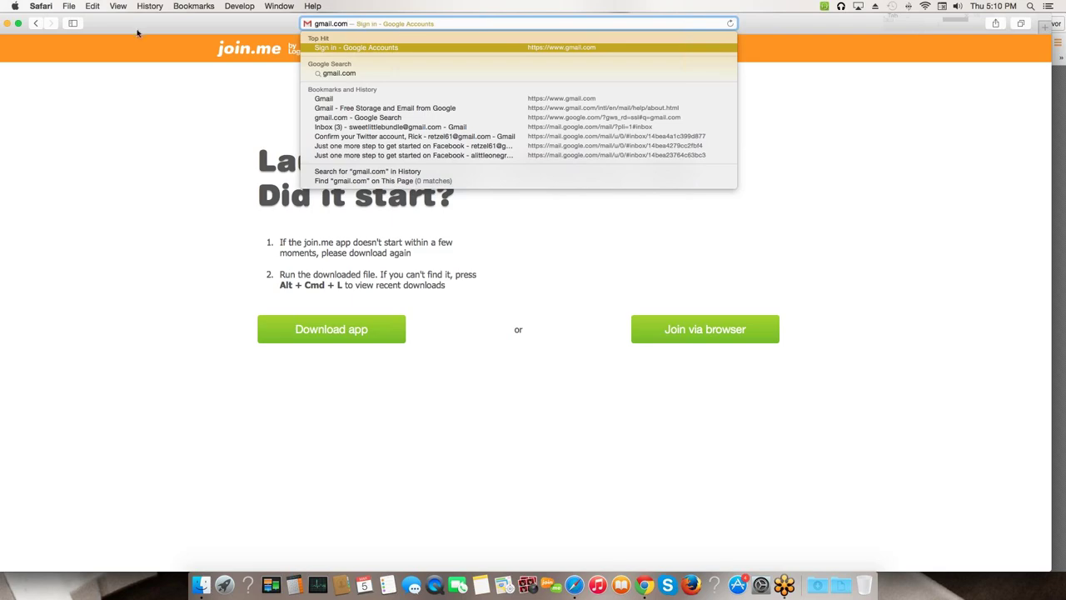
{"action": "key", "text": "super+Tab"}
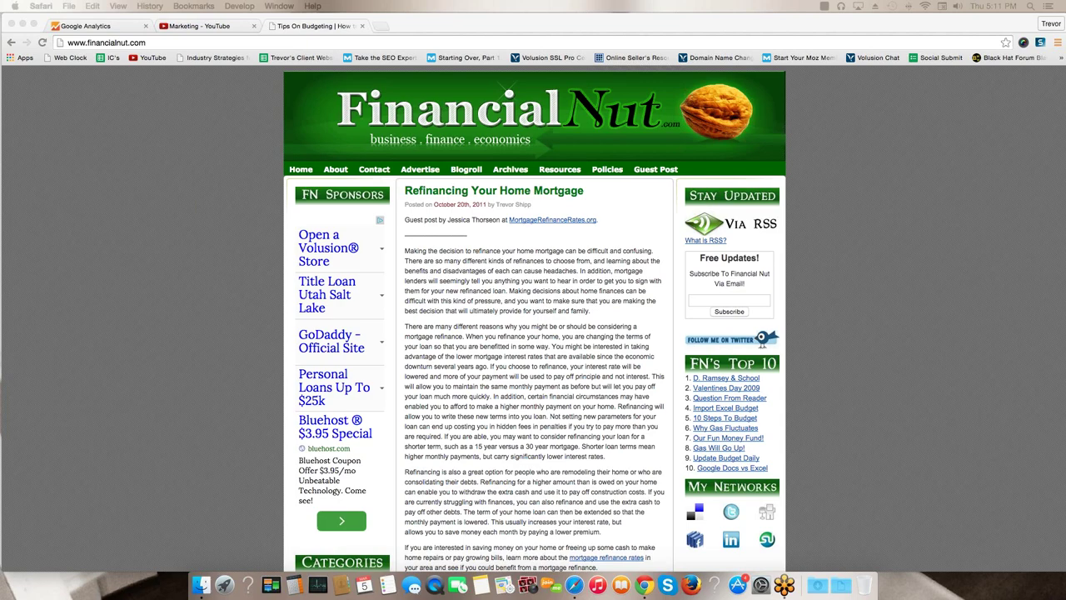
{"action": "key", "text": "ctrl+Right"}
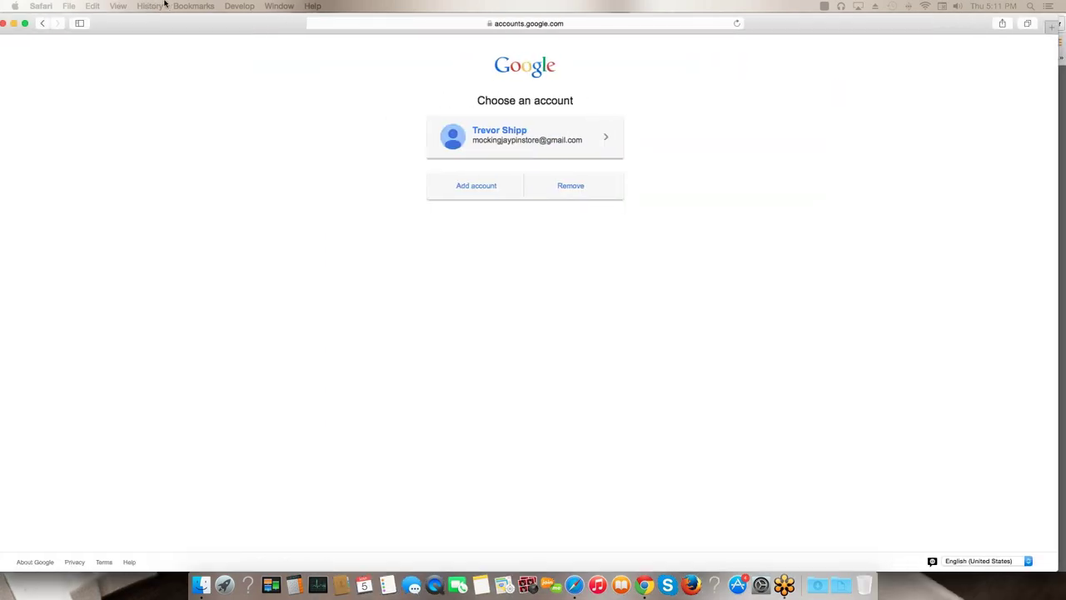
- Load google.com/analytics in Safari and go to its Sign in page
{"action": "left_click", "coordinate": [529, 25]}
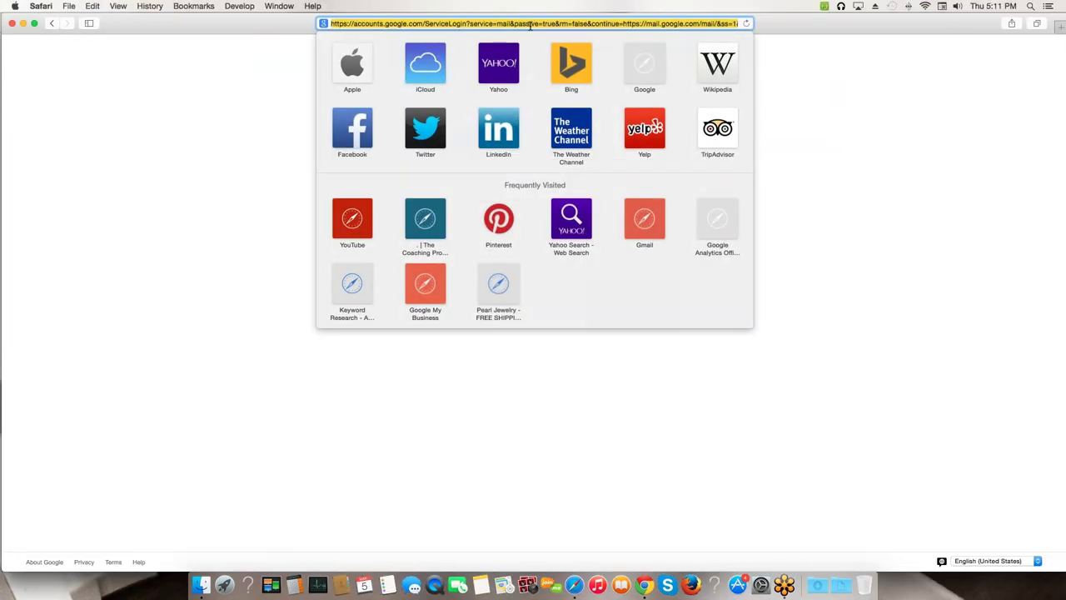
{"action": "type", "text": "google.com/analytics/"}
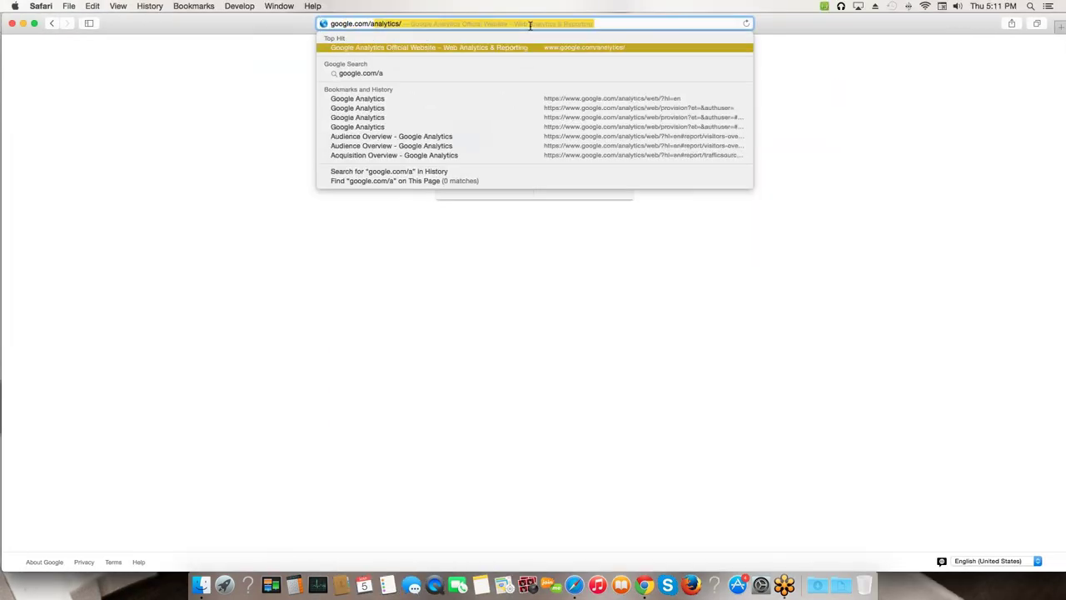
{"action": "key", "text": "Return"}
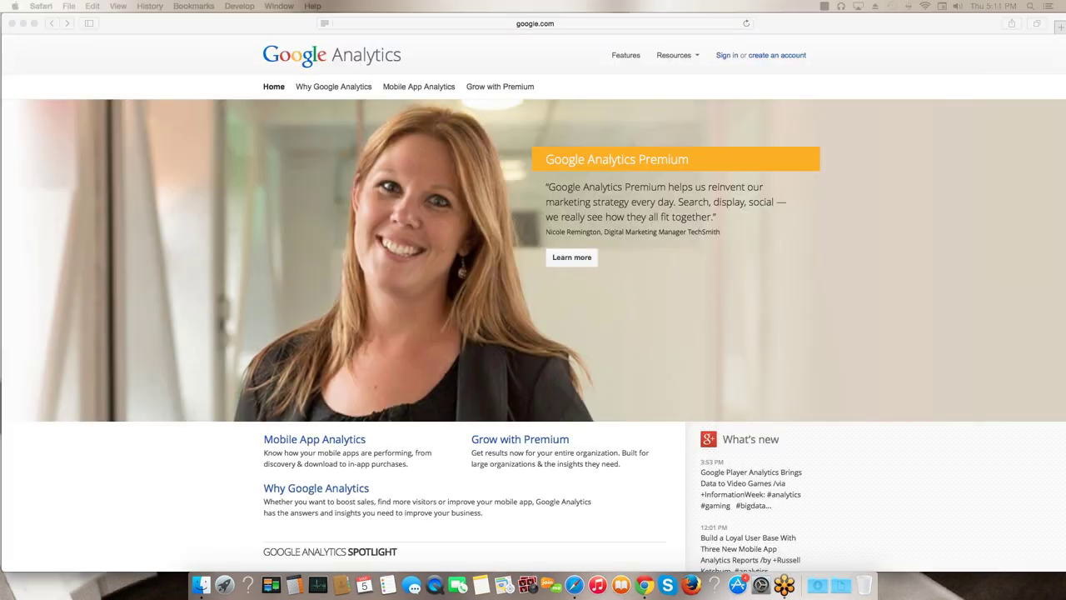
{"action": "left_click", "coordinate": [722, 63]}
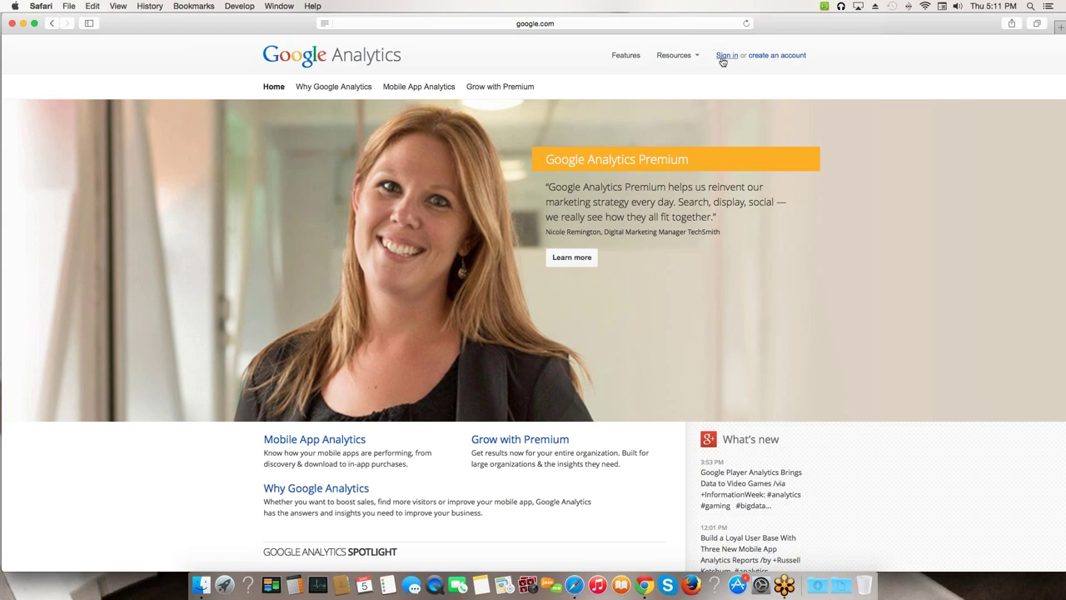
{"action": "left_click", "coordinate": [724, 56]}
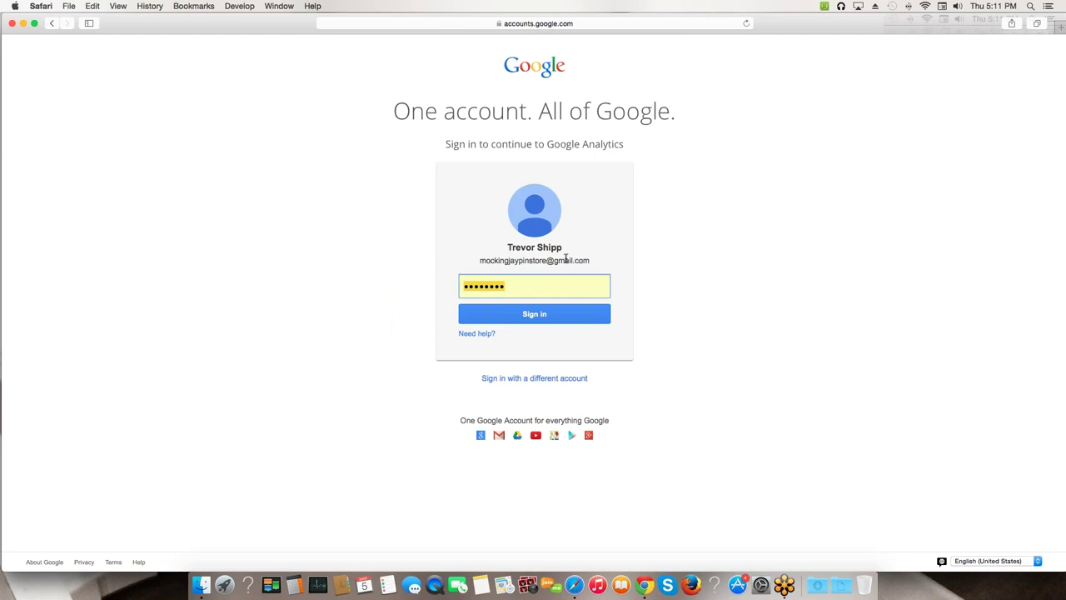
- Add a different account, enter an email and password, and decline the Keychain prompt
{"action": "left_click", "coordinate": [525, 380]}
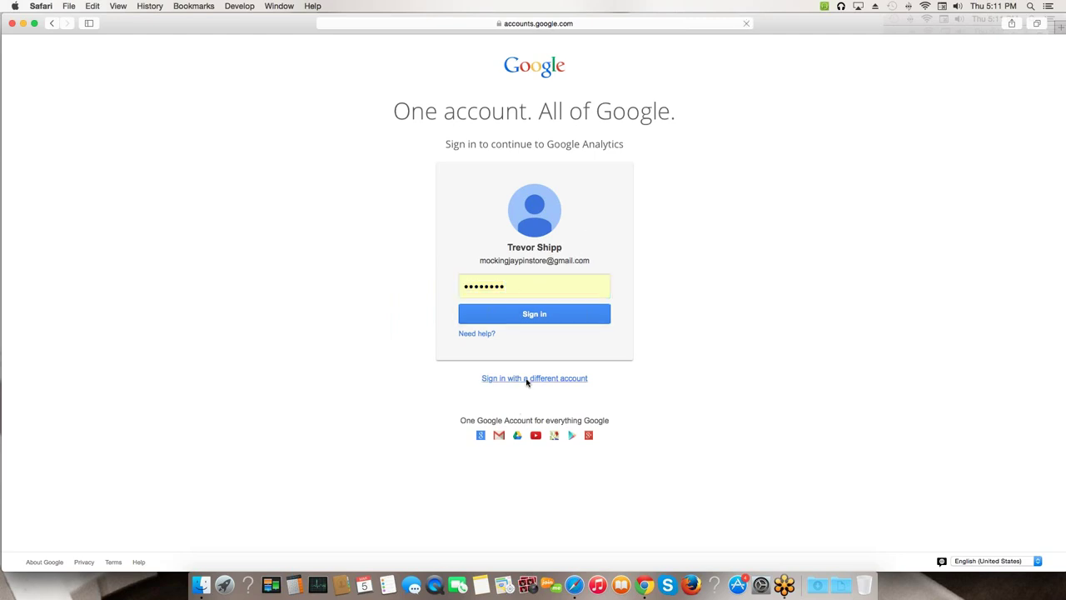
{"action": "left_click", "coordinate": [491, 188]}
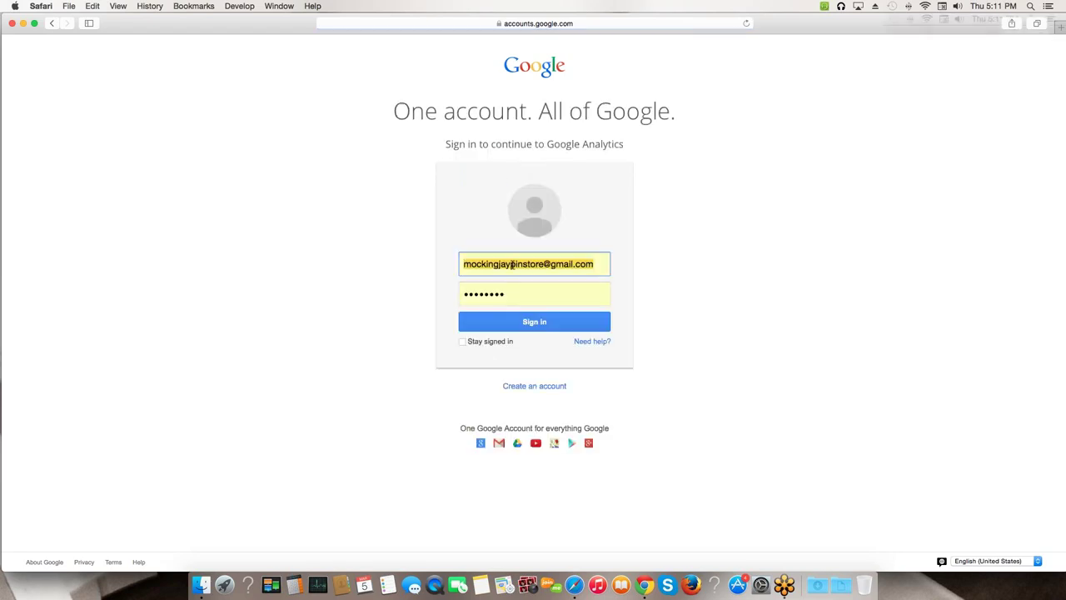
{"action": "triple_click", "coordinate": [513, 265]}
{"action": "key", "text": "BackSpace"}
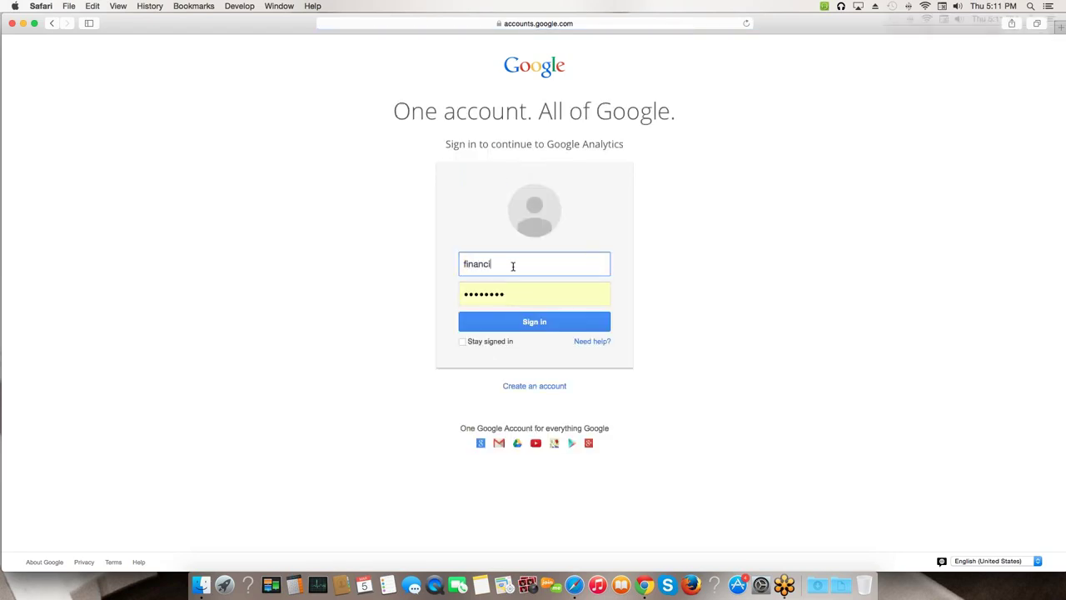
{"action": "key", "text": "Tab"}
{"action": "type", "text": "*********"}
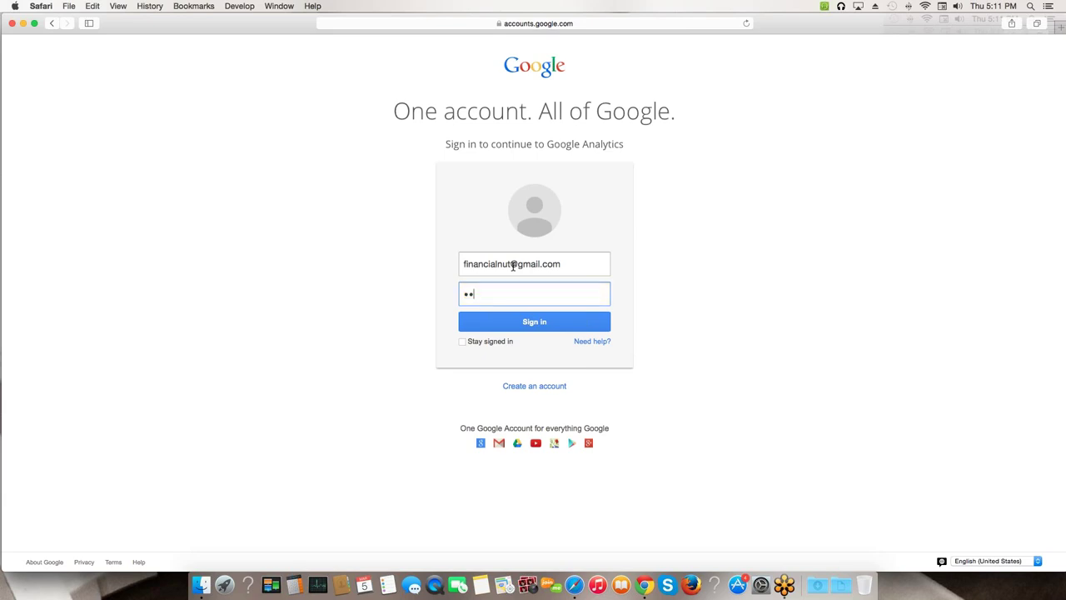
{"action": "key", "text": "Return"}
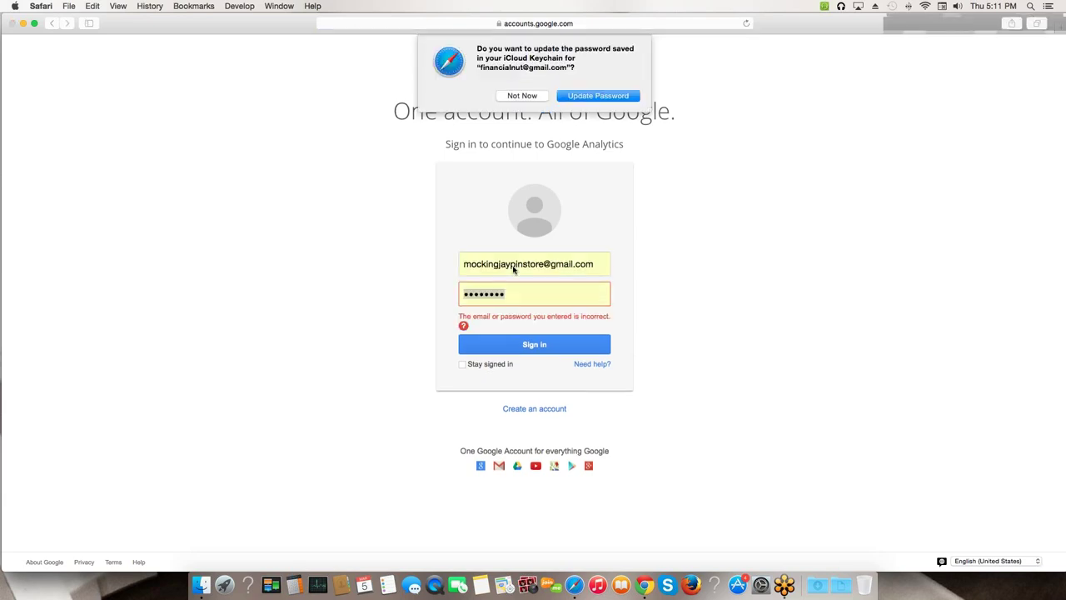
{"action": "left_click", "coordinate": [522, 95]}
- Replace the email with the correct Gmail address, re-enter the password and sign in
{"action": "left_click", "coordinate": [522, 264]}
{"action": "key", "text": "super+a"}
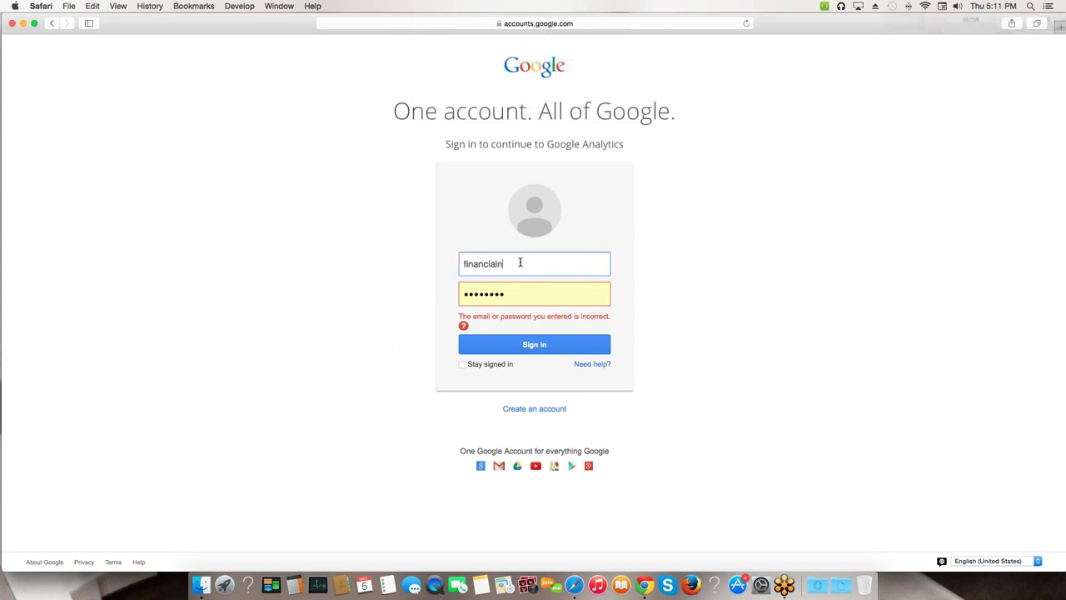
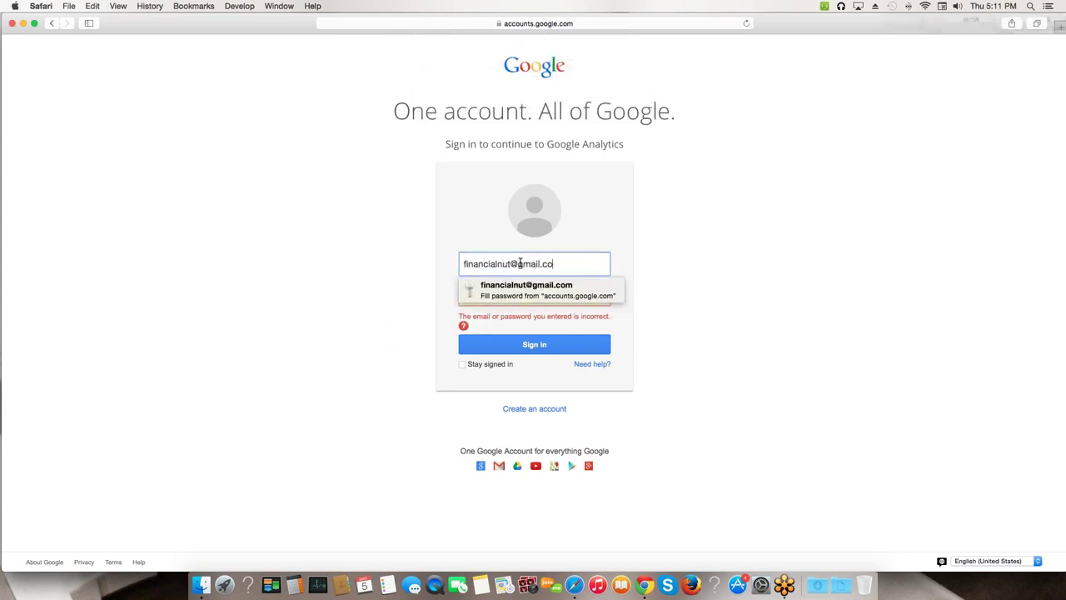
{"action": "key", "text": "Return"}
{"action": "key", "text": "Tab"}
{"action": "type", "text": "********"}
{"action": "key", "text": "Return"}
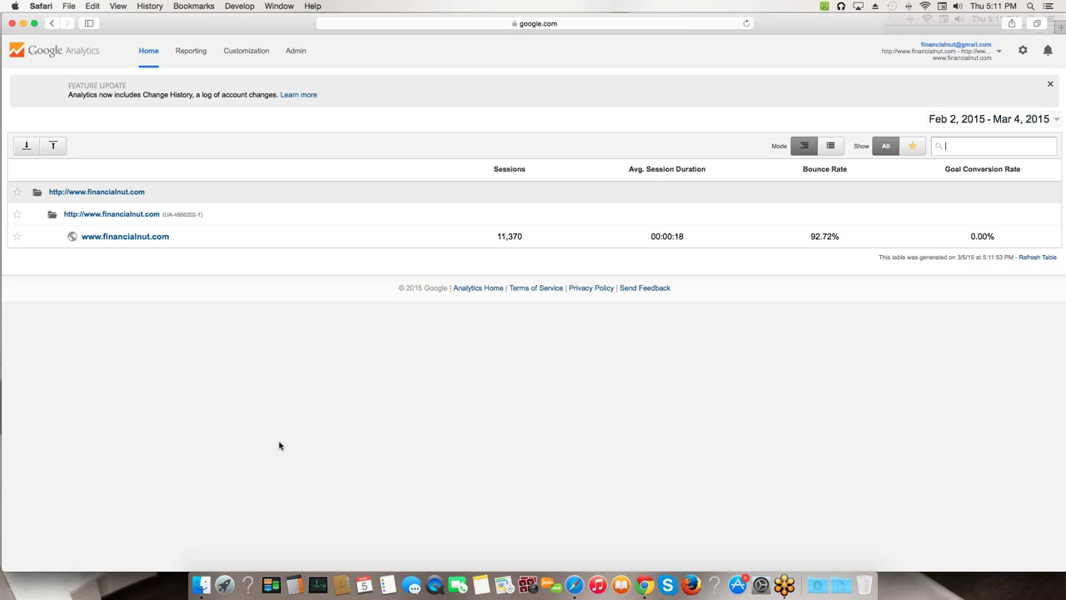
{"action": "left_click", "coordinate": [124, 236]}
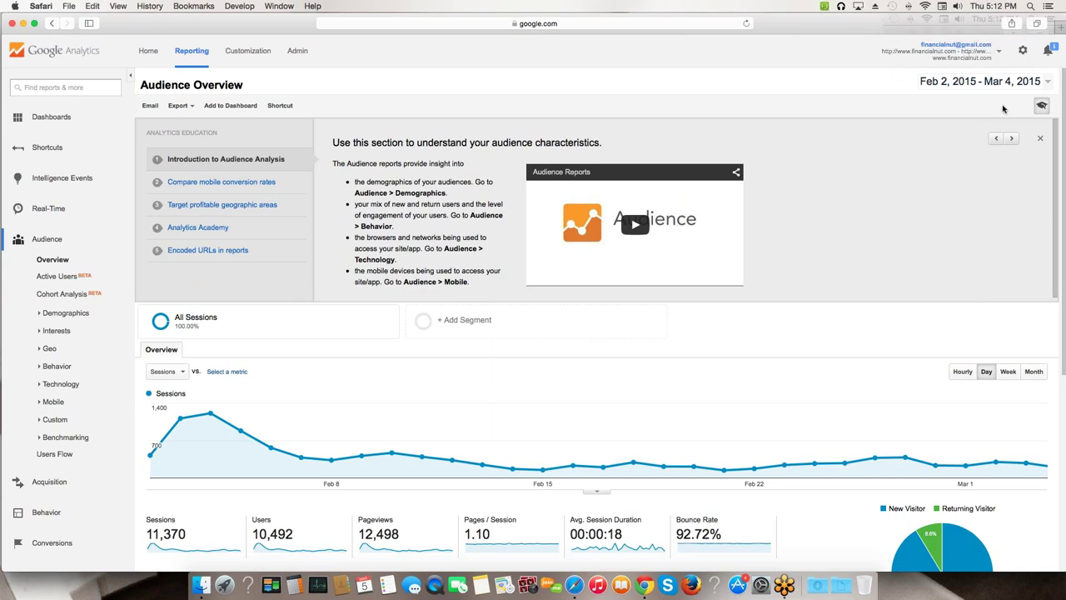
{"action": "left_click", "coordinate": [1038, 139]}
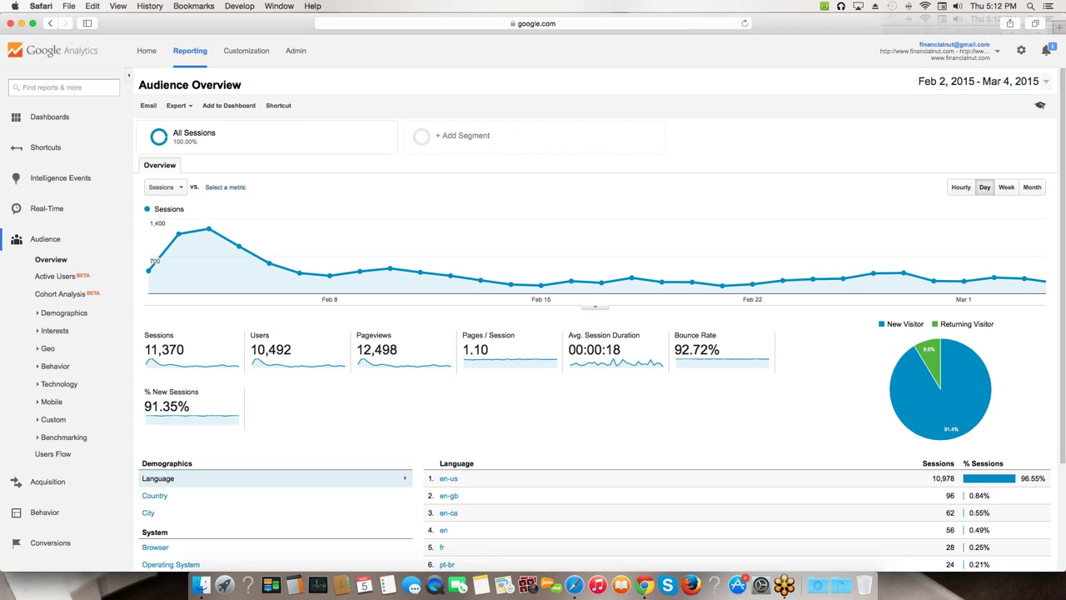
- Check daily Sessions values on the chart and zoom the page in twice
{"action": "mouse_move", "coordinate": [164, 278]}
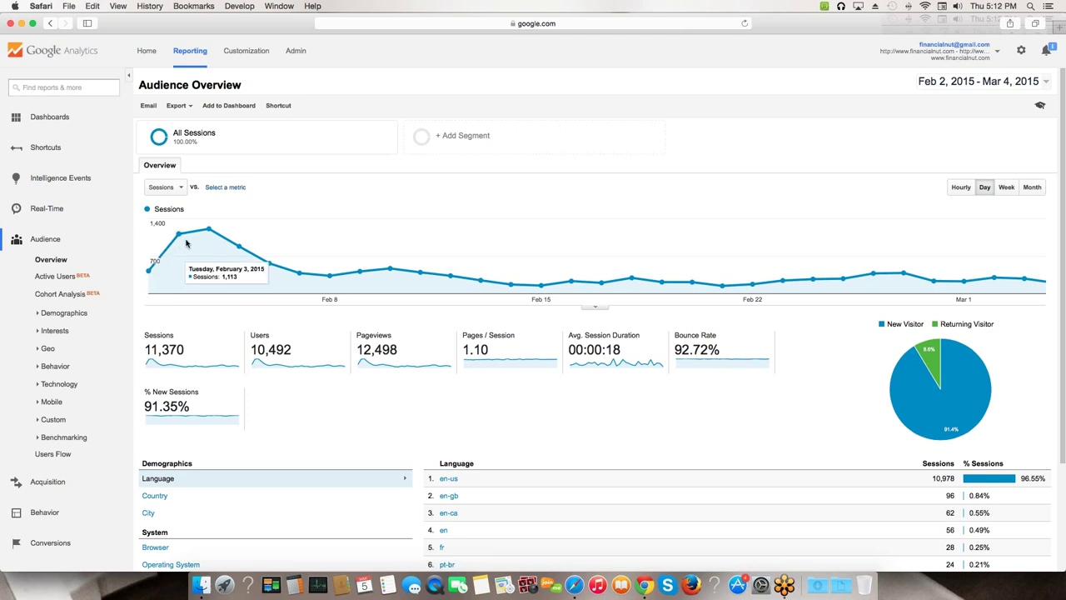
{"action": "mouse_move", "coordinate": [198, 242]}
{"action": "mouse_move", "coordinate": [291, 286]}
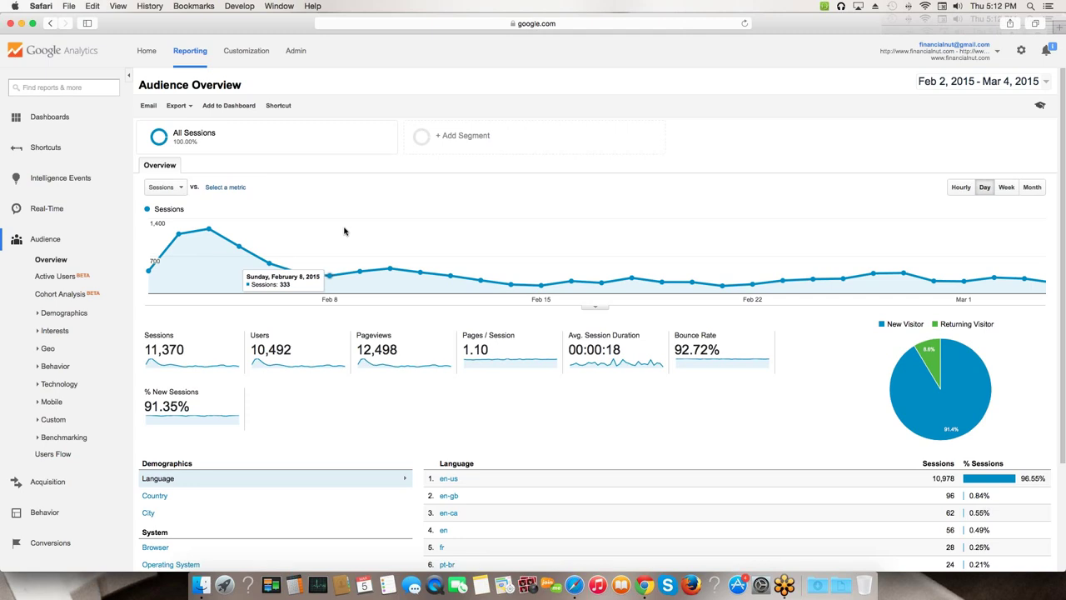
{"action": "mouse_move", "coordinate": [381, 221]}
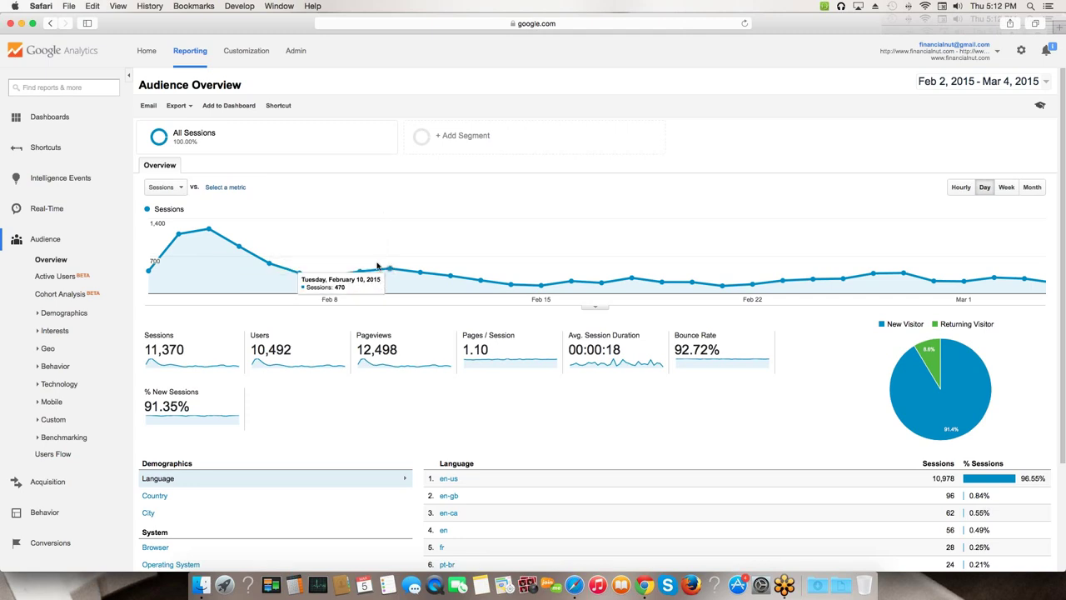
{"action": "key", "text": "super+equal"}
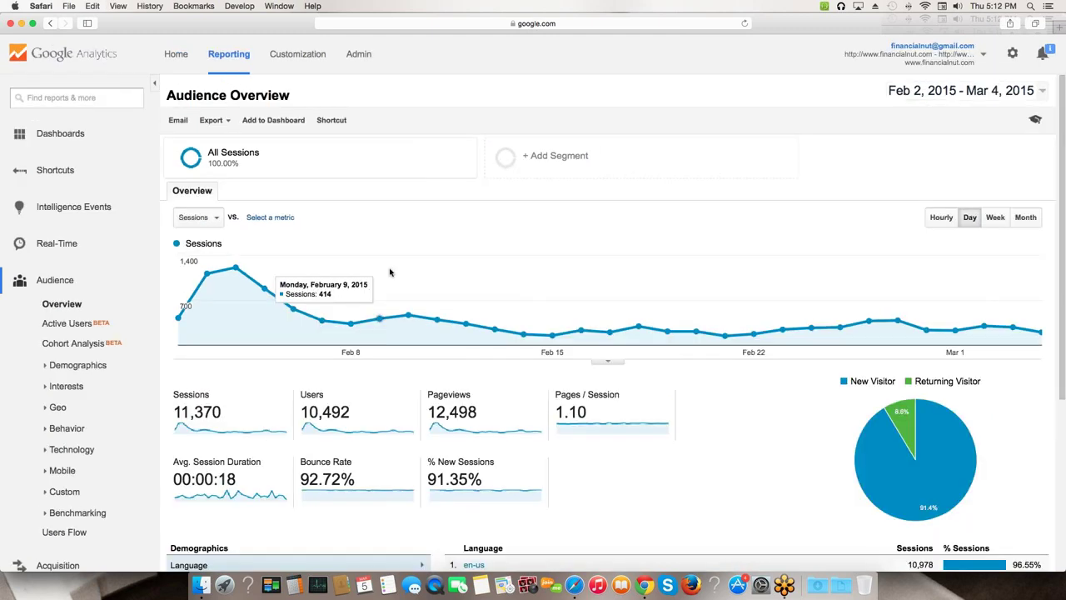
{"action": "key", "text": "super+equal"}
{"action": "mouse_move", "coordinate": [432, 370]}
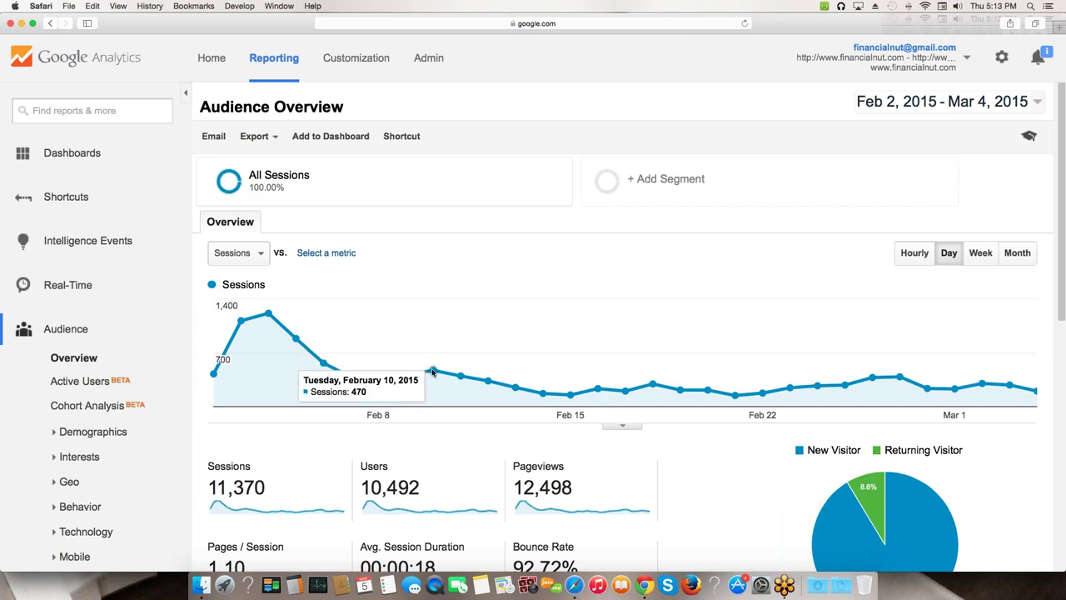
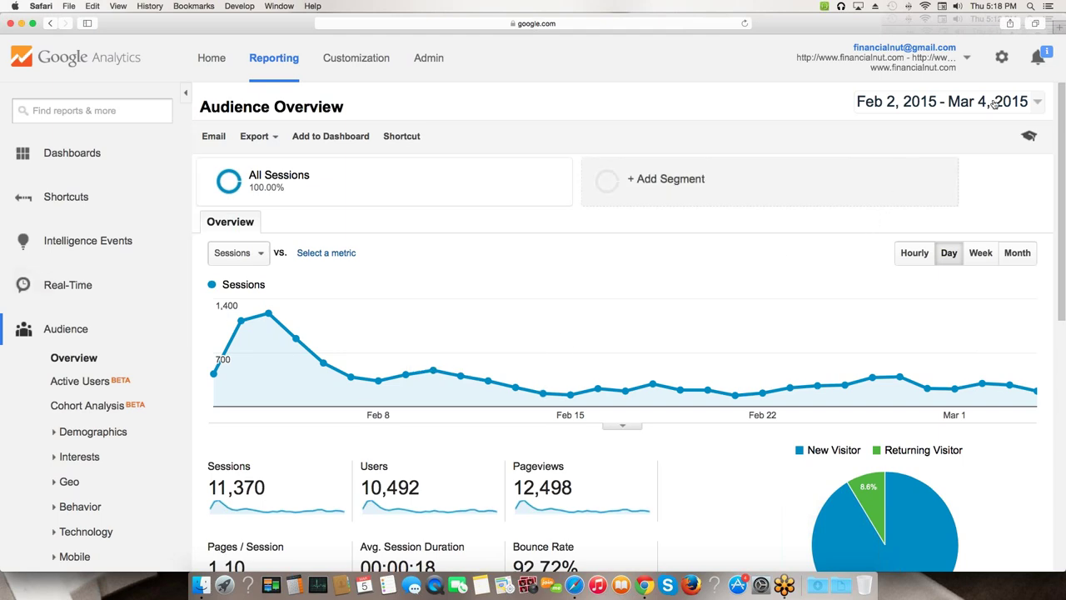
- In the report's date picker, set the custom range start date to Jan 1, 2014
{"action": "left_click", "coordinate": [1034, 103]}
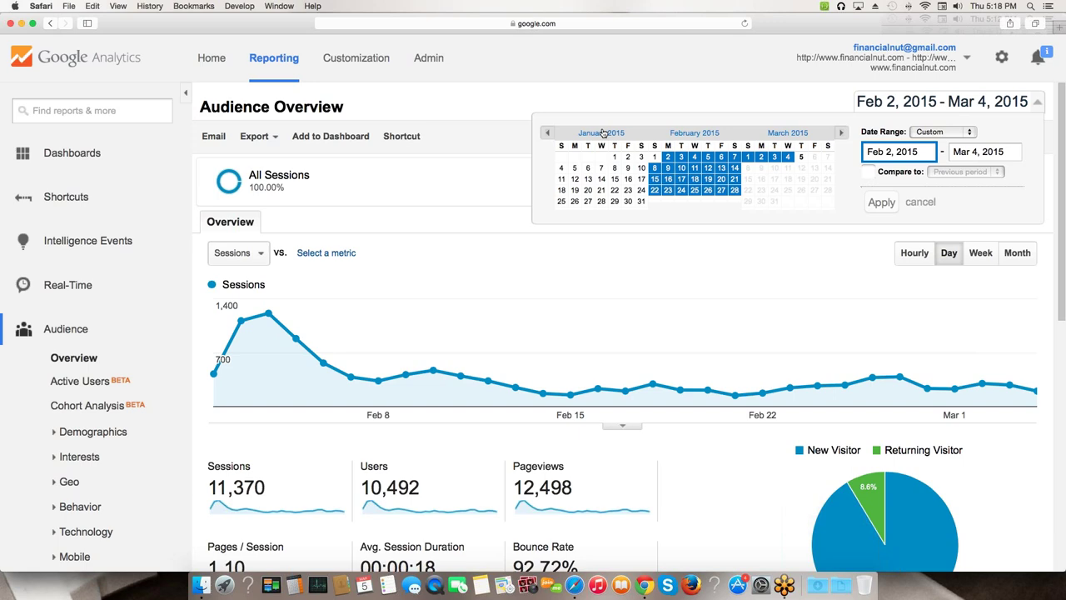
{"action": "left_click", "coordinate": [956, 136]}
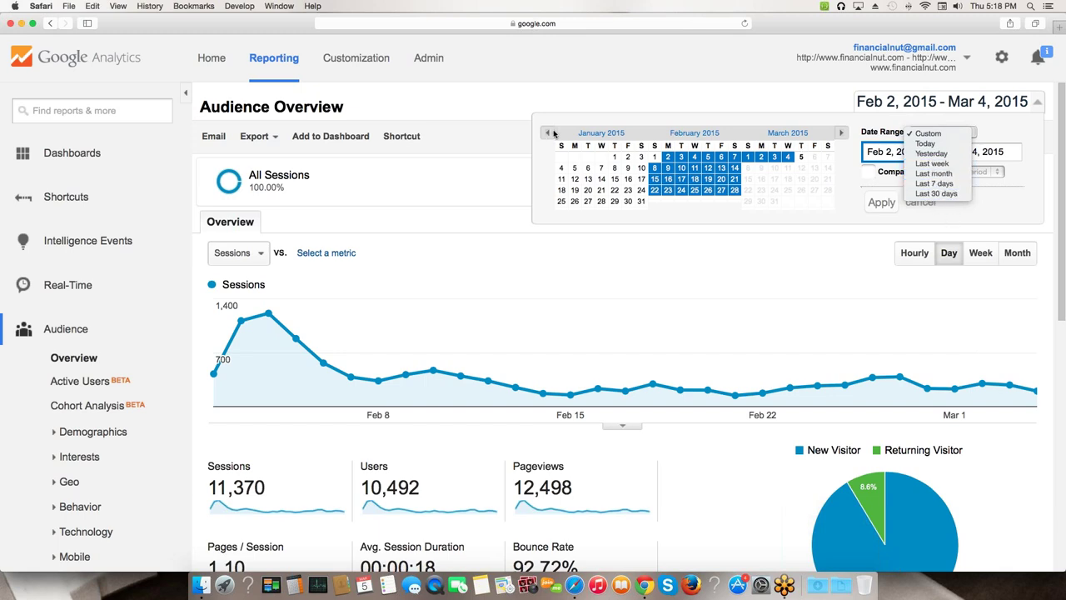
{"action": "left_click", "coordinate": [548, 134]}
{"action": "left_click", "coordinate": [549, 135]}
{"action": "left_click", "coordinate": [548, 135]}
{"action": "left_click", "coordinate": [548, 135]}
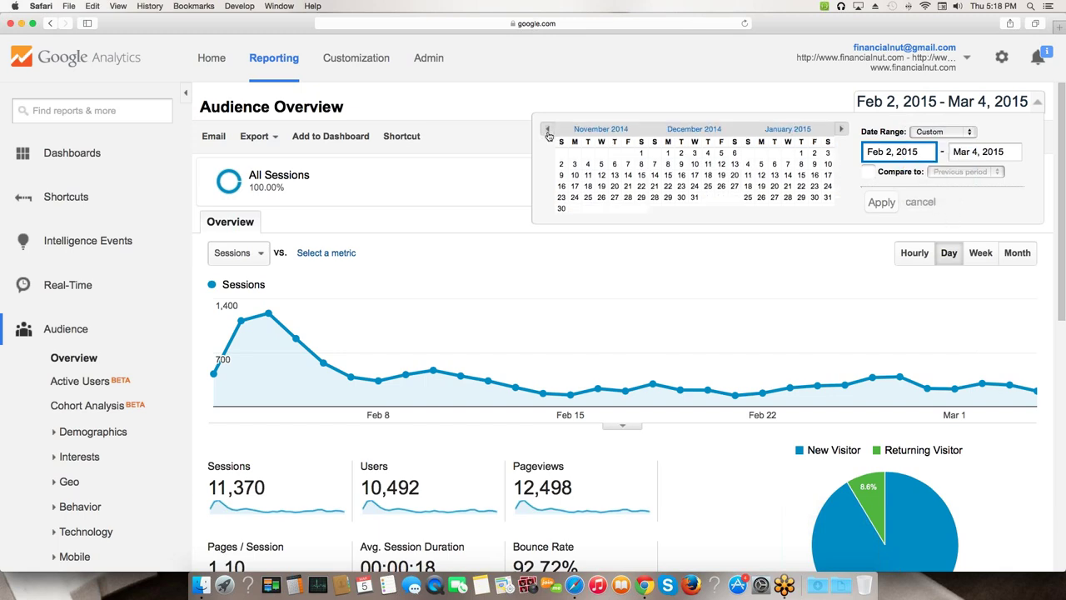
{"action": "left_click", "coordinate": [548, 135]}
{"action": "left_click", "coordinate": [548, 135]}
{"action": "left_click", "coordinate": [548, 135]}
{"action": "left_click", "coordinate": [548, 134]}
{"action": "left_click", "coordinate": [548, 135]}
{"action": "left_click", "coordinate": [548, 135]}
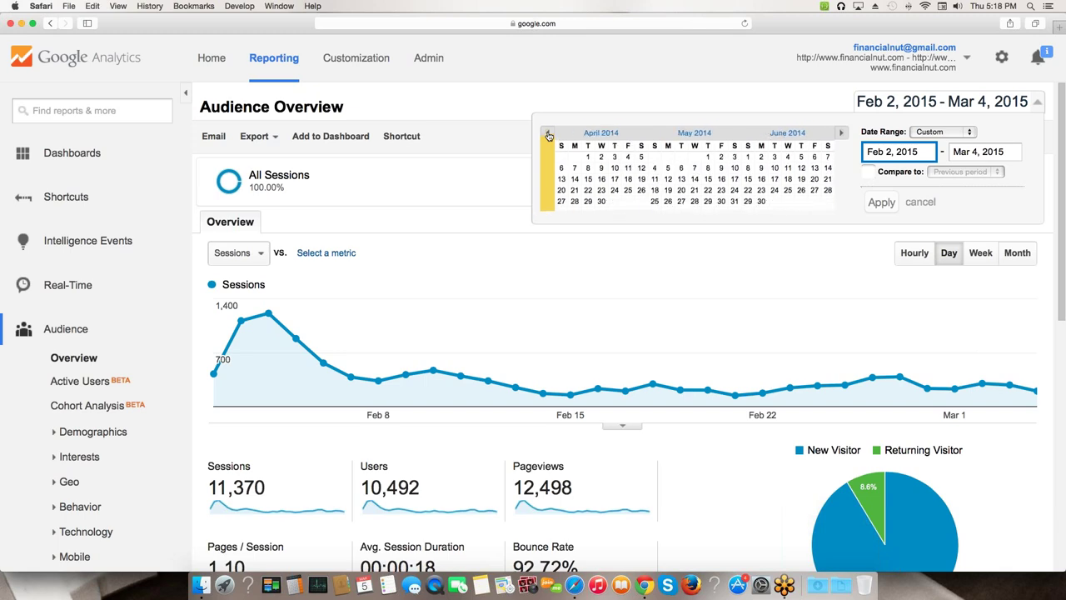
{"action": "left_click", "coordinate": [548, 135]}
{"action": "left_click", "coordinate": [548, 135]}
{"action": "left_click", "coordinate": [548, 135]}
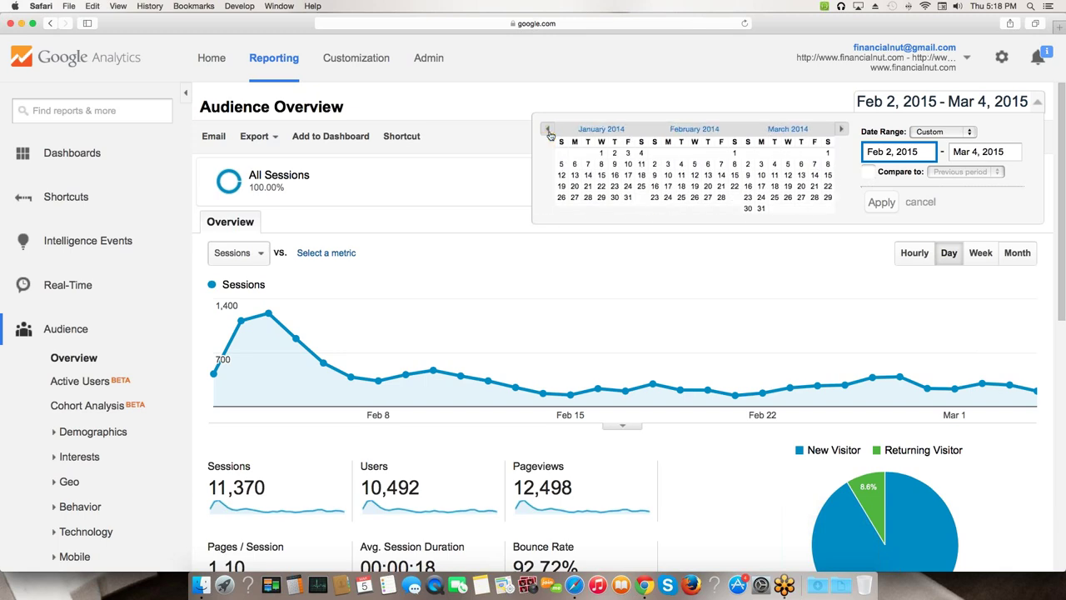
{"action": "left_click", "coordinate": [601, 152]}
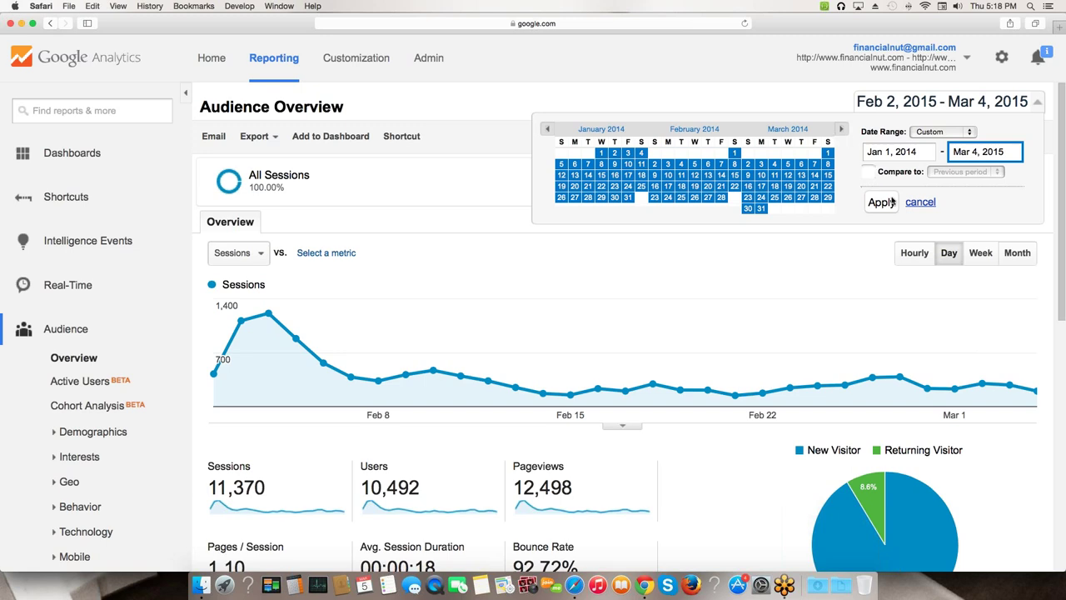
- Set the end date to Dec 31, 2014 and apply the range
{"action": "left_click", "coordinate": [841, 131]}
{"action": "left_click", "coordinate": [841, 131]}
{"action": "left_click", "coordinate": [842, 132]}
{"action": "left_click", "coordinate": [841, 131]}
{"action": "left_click", "coordinate": [841, 132]}
{"action": "left_click", "coordinate": [841, 132]}
{"action": "left_click", "coordinate": [841, 131]}
{"action": "left_click", "coordinate": [841, 132]}
{"action": "left_click", "coordinate": [842, 132]}
{"action": "left_click", "coordinate": [842, 131]}
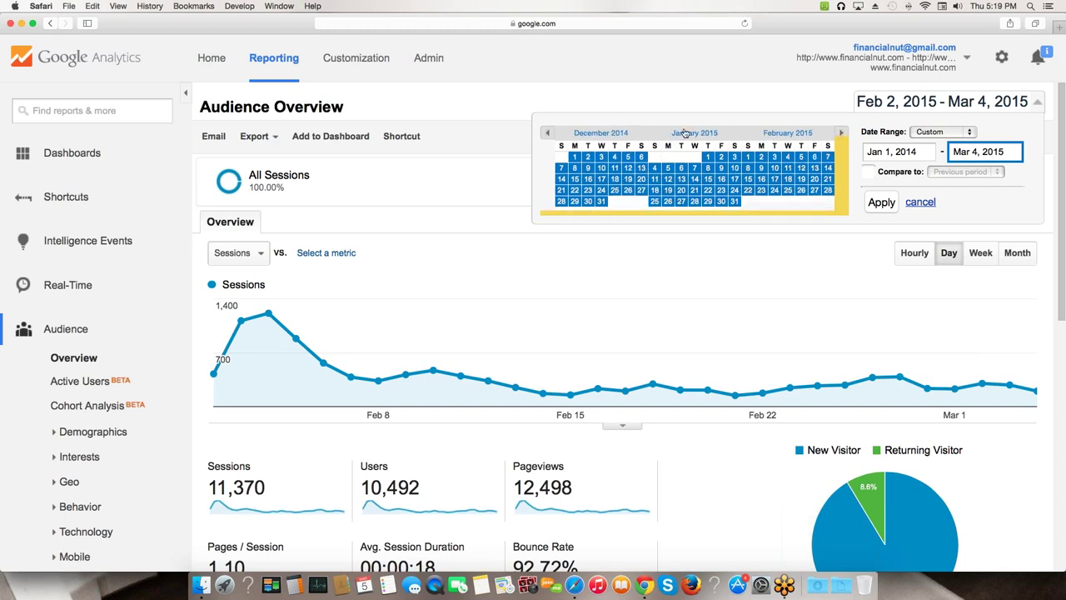
{"action": "left_click", "coordinate": [550, 129]}
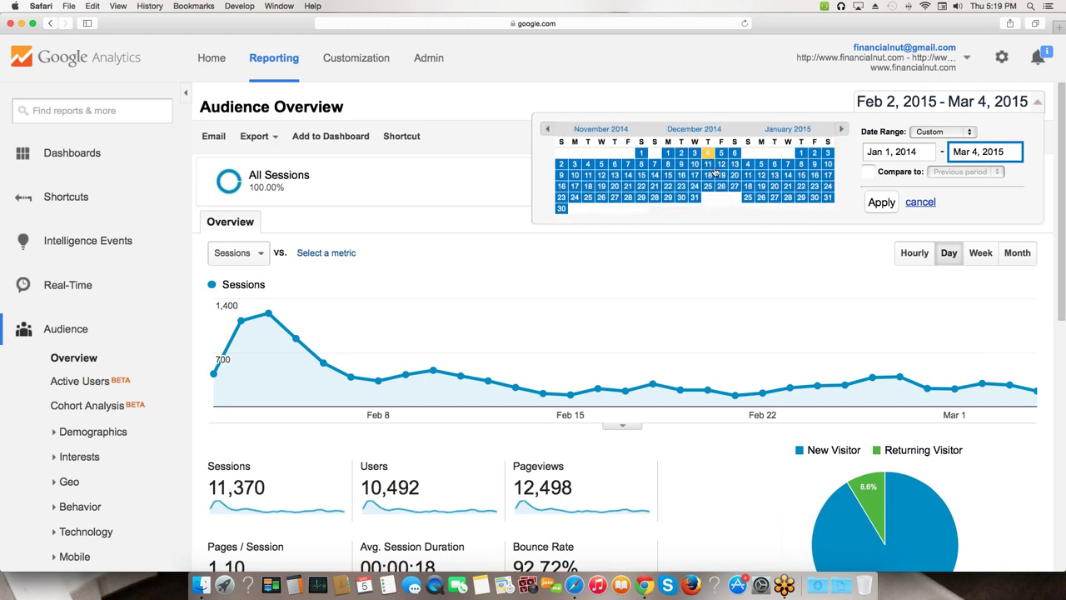
{"action": "left_click", "coordinate": [694, 198]}
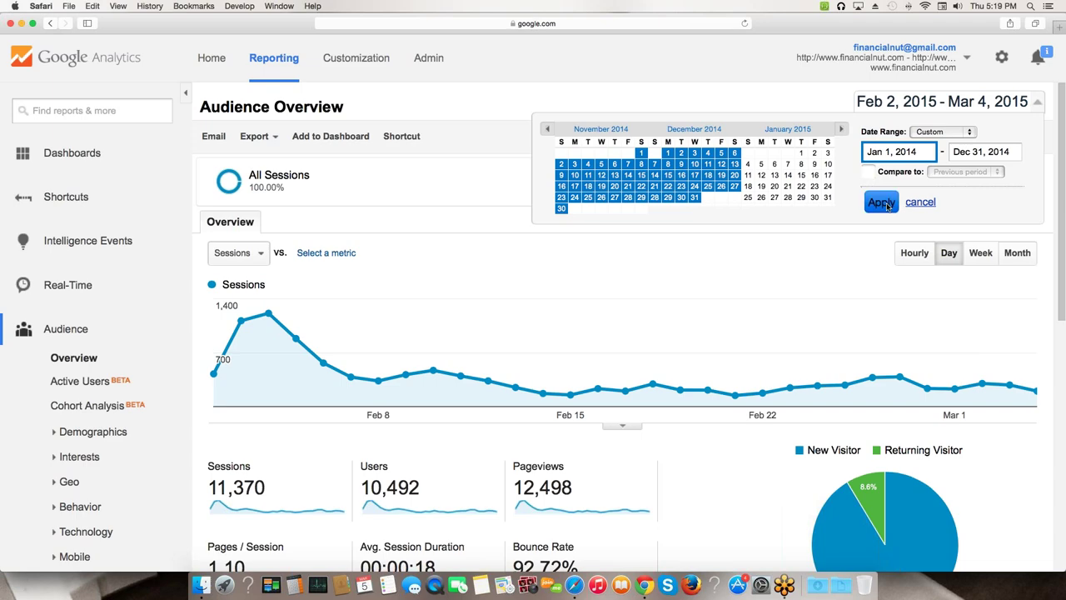
{"action": "left_click", "coordinate": [884, 205]}
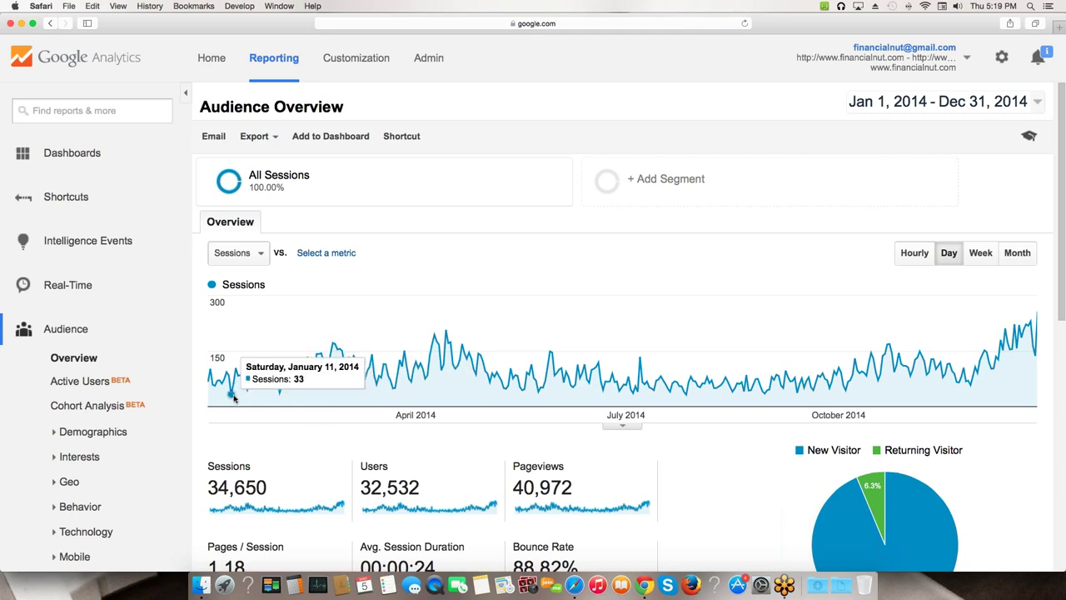
{"action": "mouse_move", "coordinate": [281, 468]}
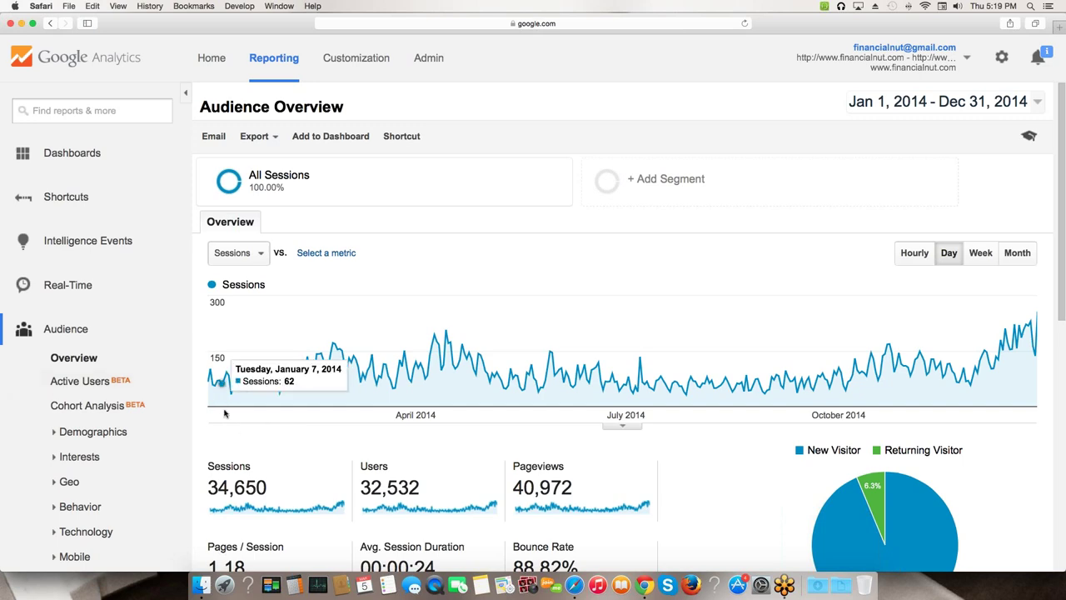
{"action": "mouse_move", "coordinate": [220, 358]}
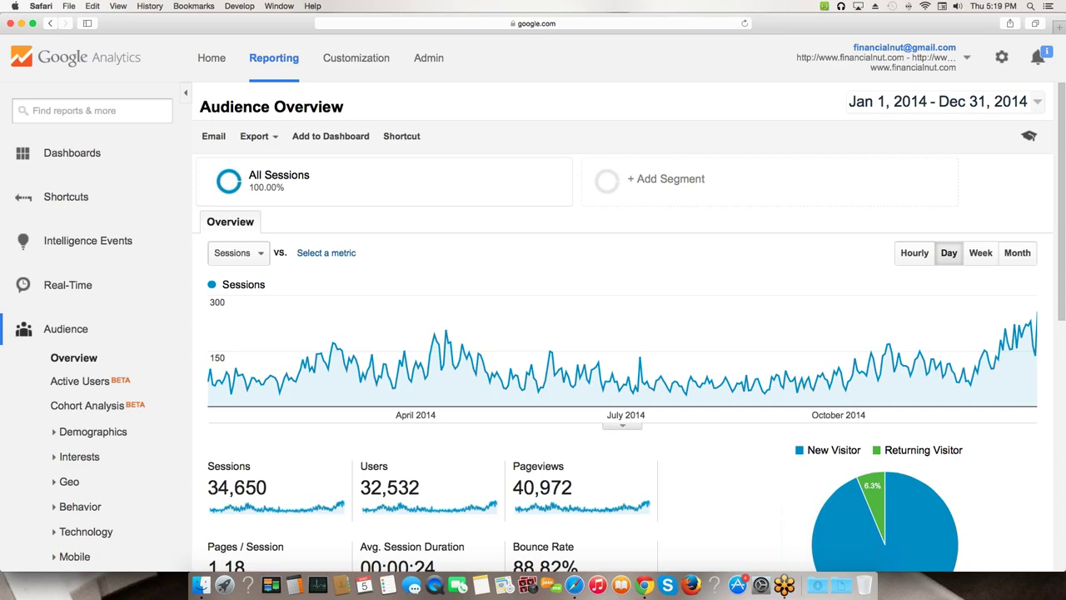
- Switch the 2014 sessions chart to weekly intervals
{"action": "left_click", "coordinate": [972, 259]}
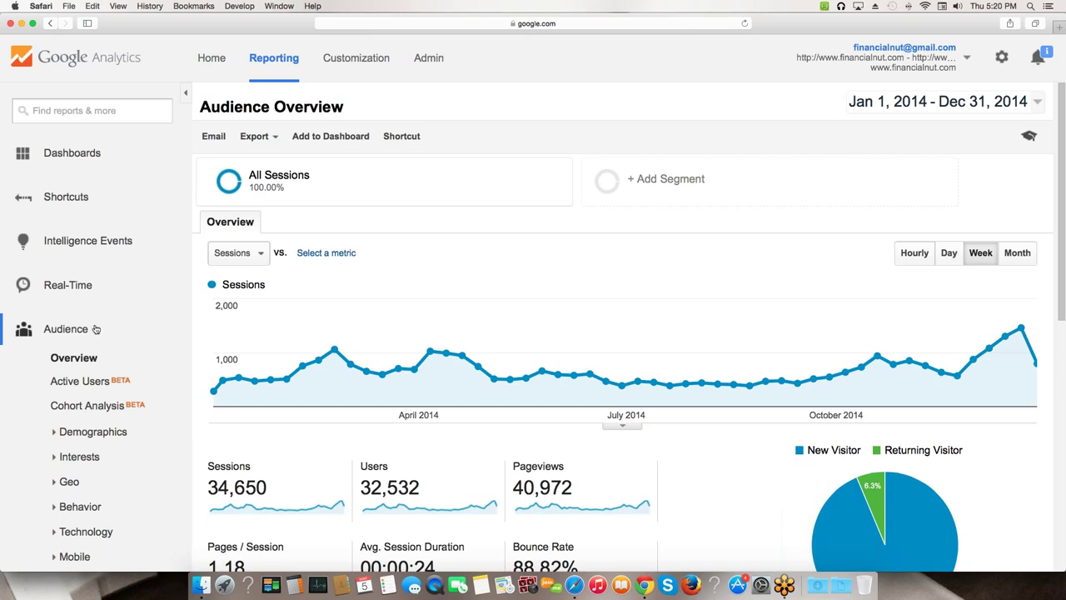
{"action": "mouse_move", "coordinate": [224, 382]}
- Plot the 2014 sessions chart as monthly totals, peaking near 6,000 in December
{"action": "scroll", "coordinate": [498, 286], "scroll_direction": "down", "scroll_amount": 1}
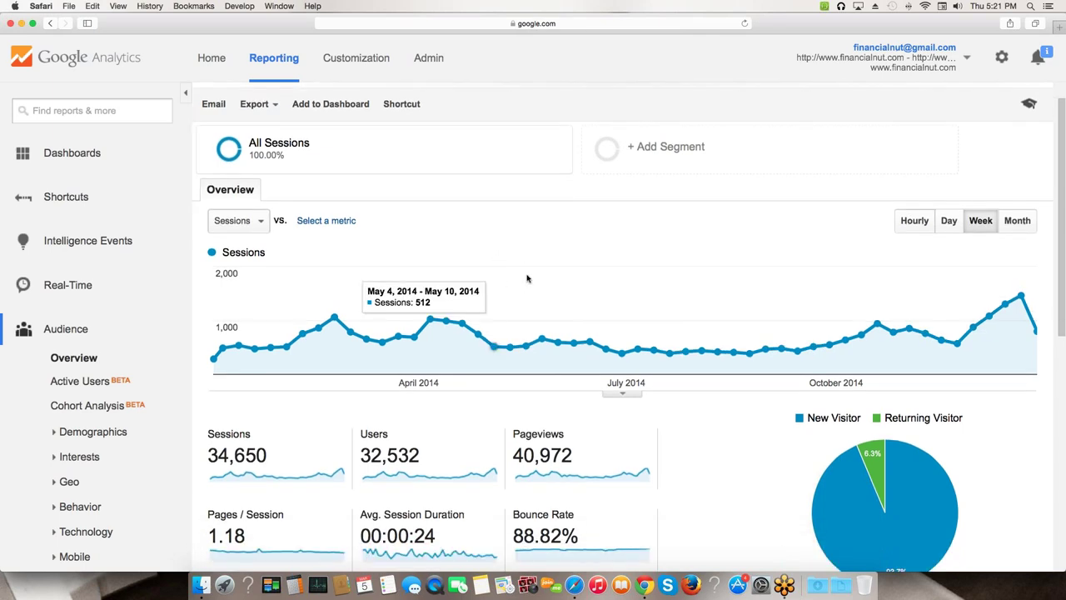
{"action": "left_click", "coordinate": [1015, 223]}
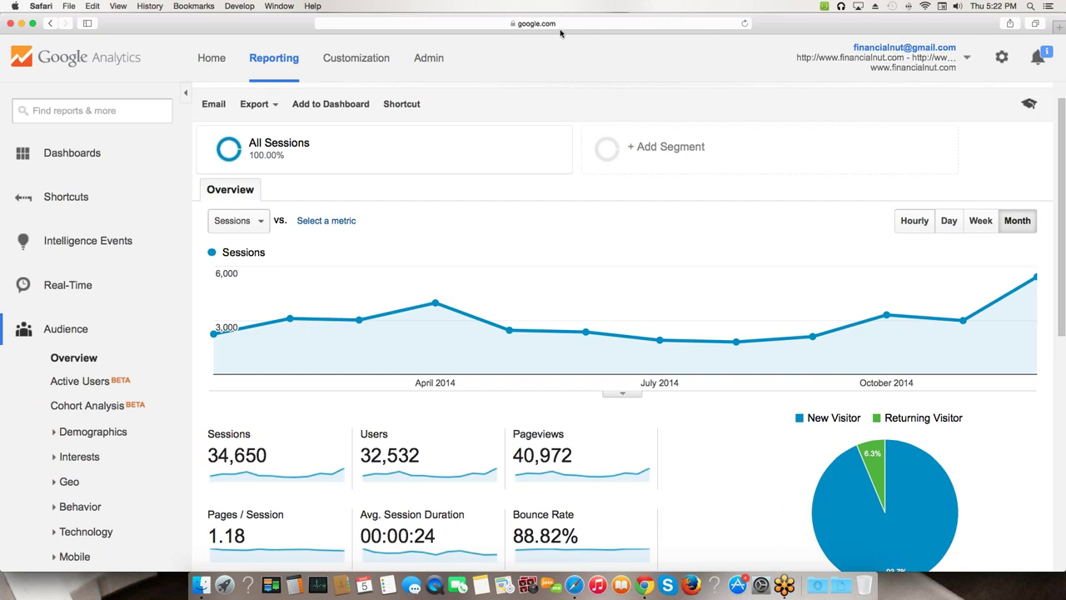
{"action": "left_click_drag", "start_coordinate": [753, 28], "coordinate": [765, 29]}
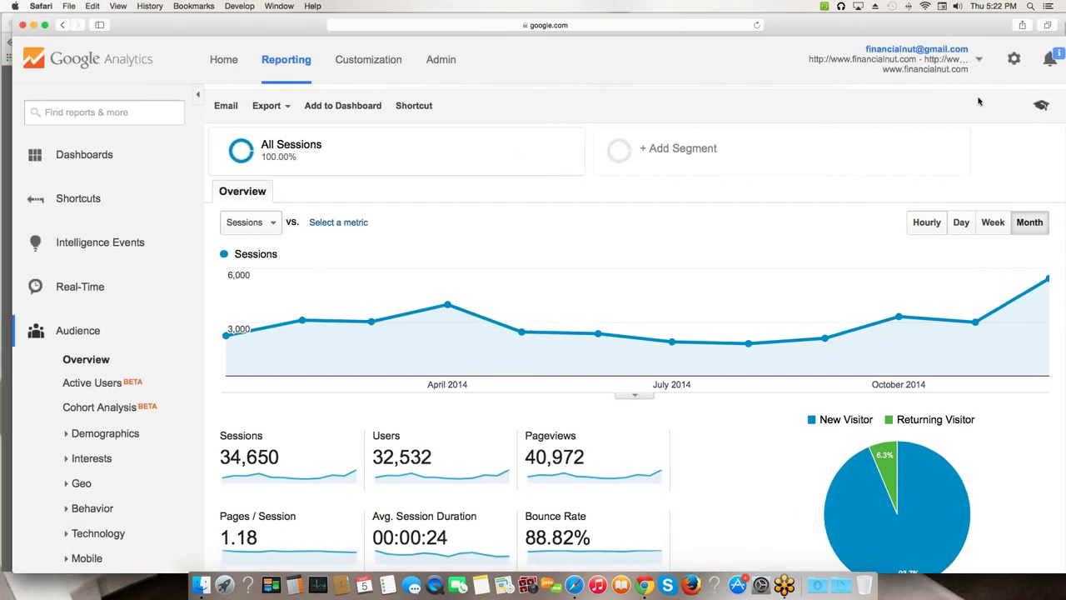
{"action": "scroll", "coordinate": [974, 125], "scroll_direction": "up", "scroll_amount": 2}
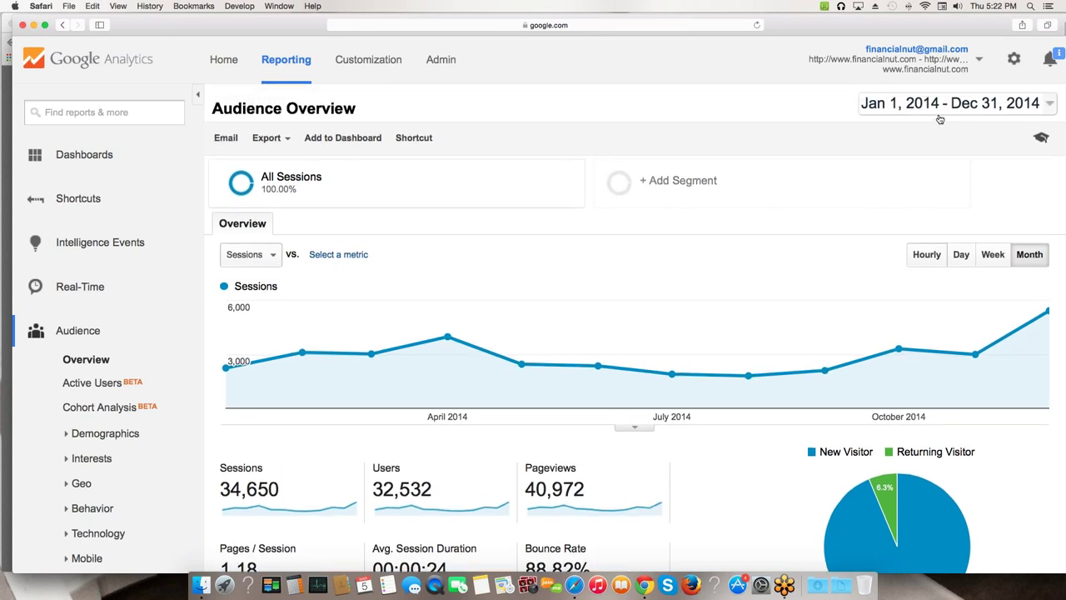
- Page the date picker calendar back from 2014 into 2009
{"action": "left_click", "coordinate": [987, 107]}
{"action": "left_click", "coordinate": [558, 130]}
{"action": "left_click", "coordinate": [559, 131]}
{"action": "left_click", "coordinate": [559, 131]}
{"action": "left_click", "coordinate": [559, 131]}
{"action": "left_click", "coordinate": [559, 131]}
{"action": "left_click", "coordinate": [559, 130]}
{"action": "left_click", "coordinate": [559, 131]}
{"action": "left_click", "coordinate": [559, 130]}
{"action": "left_click", "coordinate": [559, 130]}
{"action": "left_click", "coordinate": [559, 131]}
{"action": "left_click", "coordinate": [559, 130]}
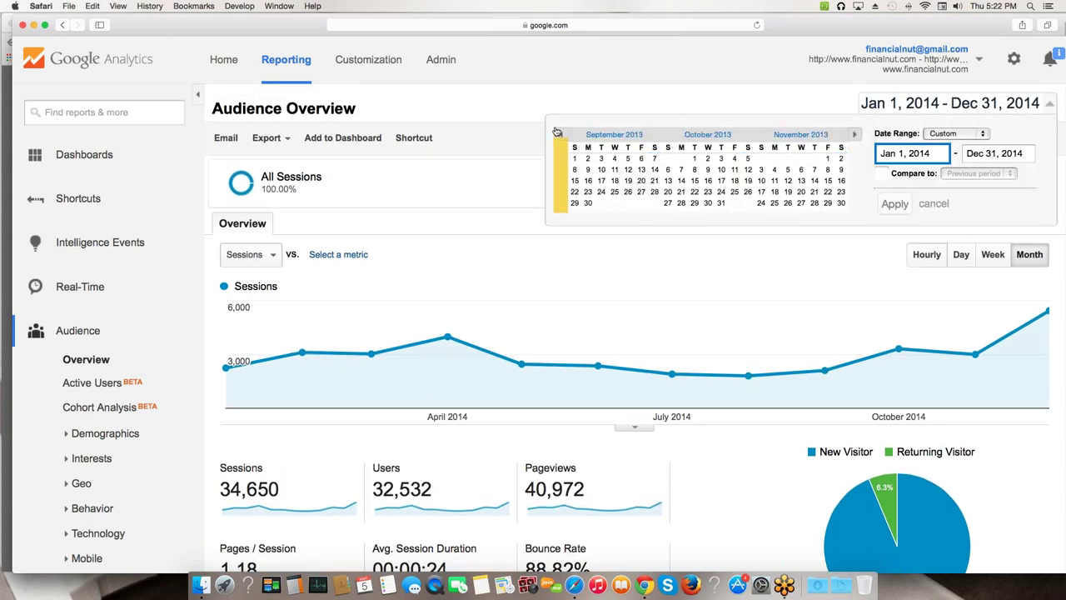
{"action": "left_click", "coordinate": [559, 131]}
{"action": "left_click", "coordinate": [559, 131]}
{"action": "left_click", "coordinate": [559, 131]}
{"action": "left_click", "coordinate": [559, 131]}
{"action": "left_click", "coordinate": [558, 131]}
{"action": "left_click", "coordinate": [558, 131]}
{"action": "left_click", "coordinate": [558, 131]}
{"action": "left_click", "coordinate": [558, 130]}
{"action": "left_click", "coordinate": [558, 130]}
{"action": "left_click", "coordinate": [558, 131]}
{"action": "left_click", "coordinate": [558, 130]}
{"action": "left_click", "coordinate": [558, 130]}
{"action": "left_click", "coordinate": [558, 130]}
{"action": "left_click", "coordinate": [558, 131]}
{"action": "left_click", "coordinate": [558, 131]}
{"action": "left_click", "coordinate": [558, 130]}
{"action": "left_click", "coordinate": [558, 131]}
{"action": "left_click", "coordinate": [558, 131]}
{"action": "left_click", "coordinate": [558, 131]}
{"action": "left_click", "coordinate": [558, 131]}
{"action": "left_click", "coordinate": [558, 131]}
{"action": "left_click", "coordinate": [558, 130]}
{"action": "left_click", "coordinate": [558, 130]}
{"action": "left_click", "coordinate": [558, 131]}
{"action": "left_click", "coordinate": [558, 131]}
{"action": "left_click", "coordinate": [558, 131]}
{"action": "left_click", "coordinate": [558, 130]}
{"action": "left_click", "coordinate": [558, 131]}
{"action": "left_click", "coordinate": [558, 131]}
{"action": "left_click", "coordinate": [558, 130]}
{"action": "left_click", "coordinate": [558, 131]}
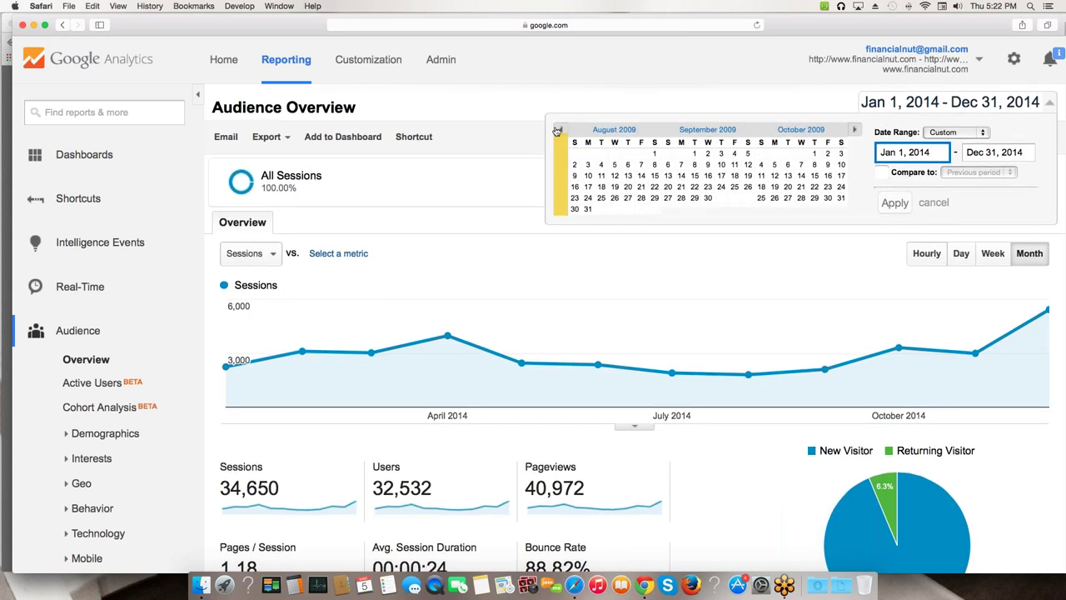
{"action": "left_click", "coordinate": [558, 131]}
- Set the start date to May 1, 2008 and apply the range through Dec 31, 2014
{"action": "left_click", "coordinate": [557, 131]}
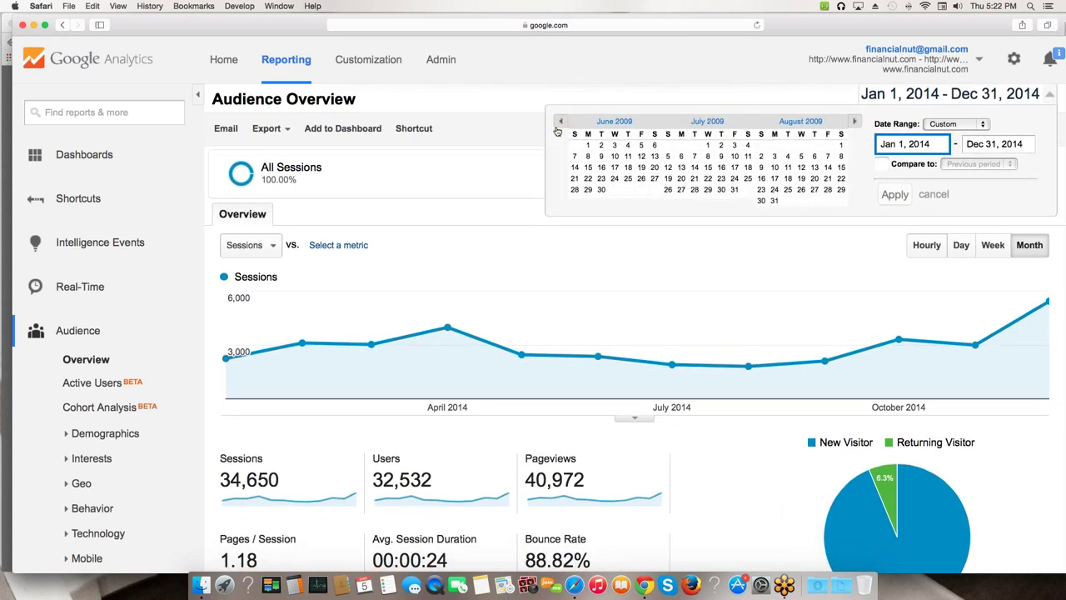
{"action": "left_click", "coordinate": [558, 129]}
{"action": "left_click", "coordinate": [559, 128]}
{"action": "left_click", "coordinate": [560, 125]}
{"action": "left_click", "coordinate": [559, 125]}
{"action": "left_click", "coordinate": [560, 121]}
{"action": "left_click", "coordinate": [561, 121]}
{"action": "left_click", "coordinate": [561, 120]}
{"action": "left_click", "coordinate": [561, 121]}
{"action": "left_click", "coordinate": [561, 121]}
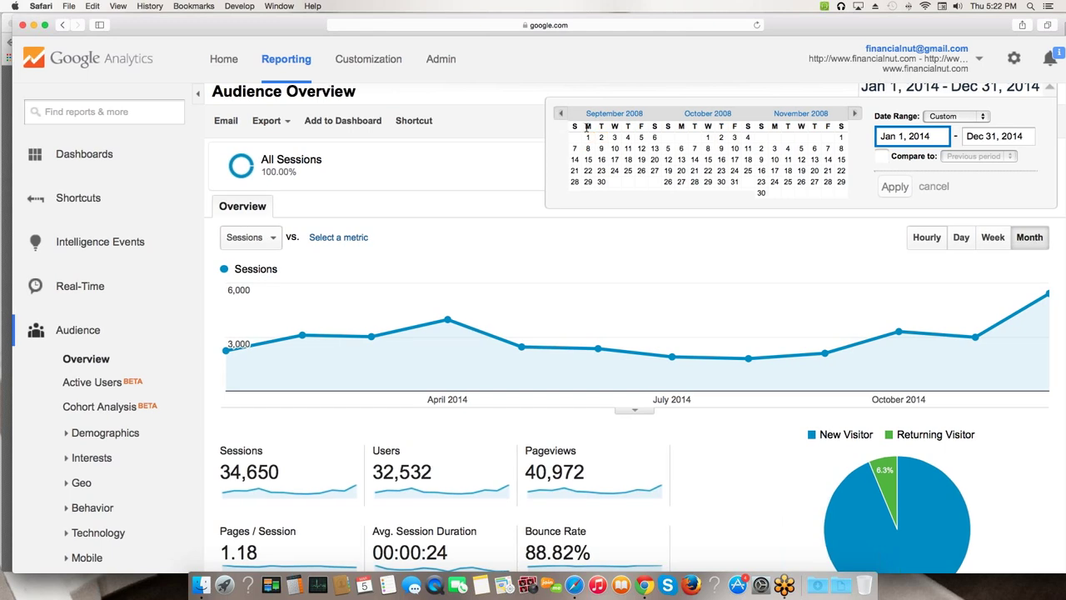
{"action": "left_click", "coordinate": [562, 118]}
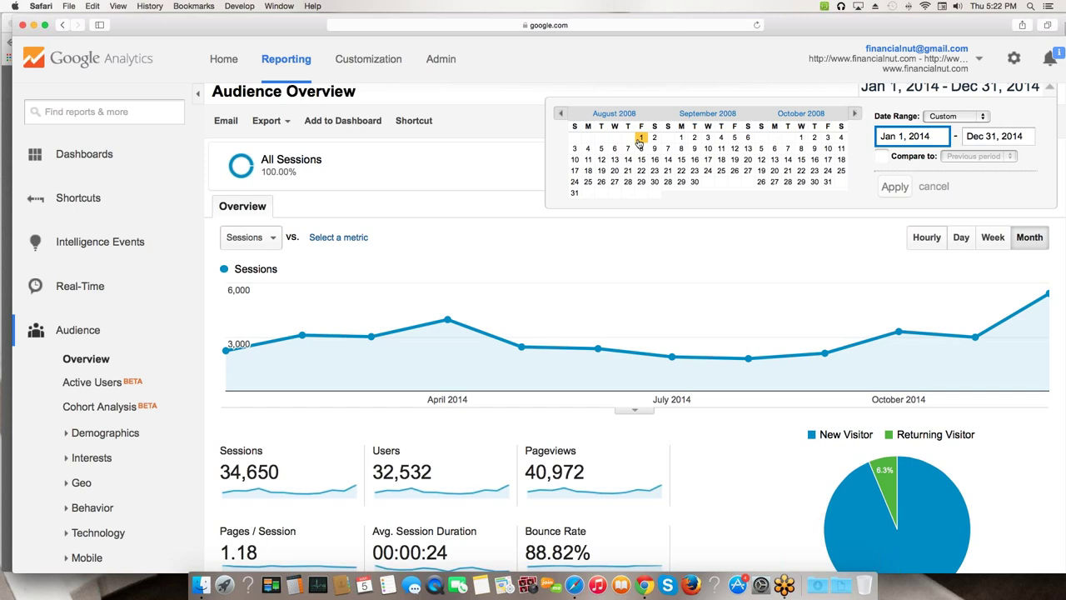
{"action": "left_click", "coordinate": [559, 115]}
{"action": "left_click", "coordinate": [559, 115]}
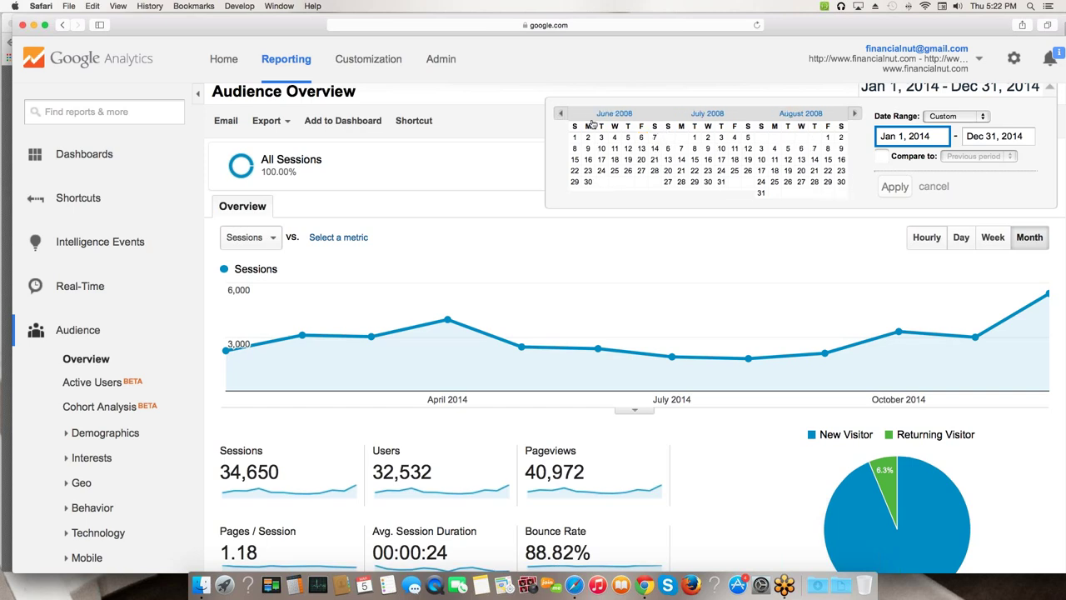
{"action": "left_click", "coordinate": [562, 116]}
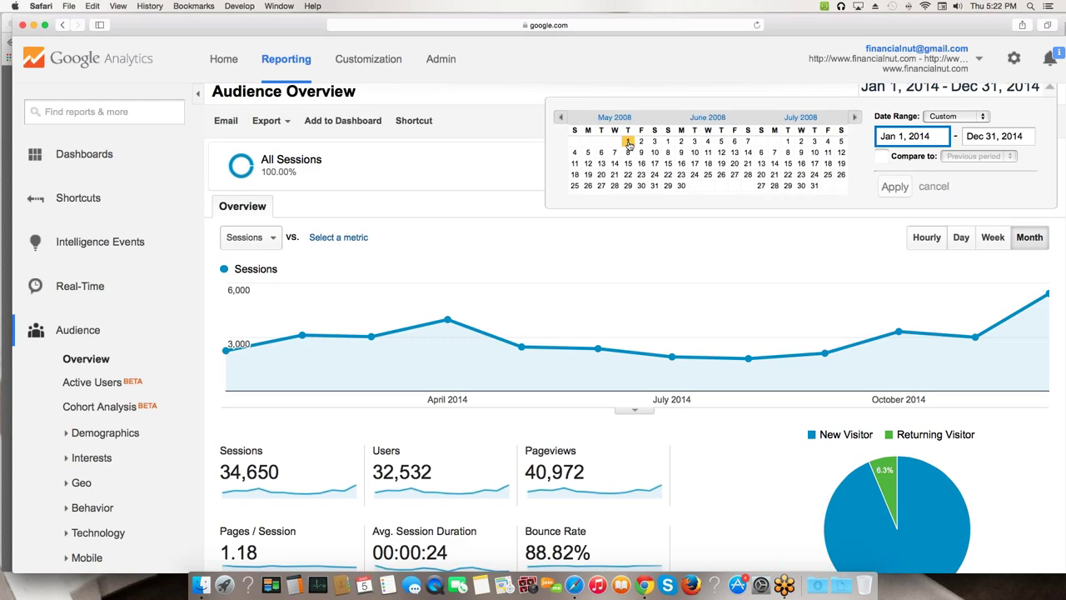
{"action": "left_click", "coordinate": [626, 140]}
{"action": "left_click", "coordinate": [895, 190]}
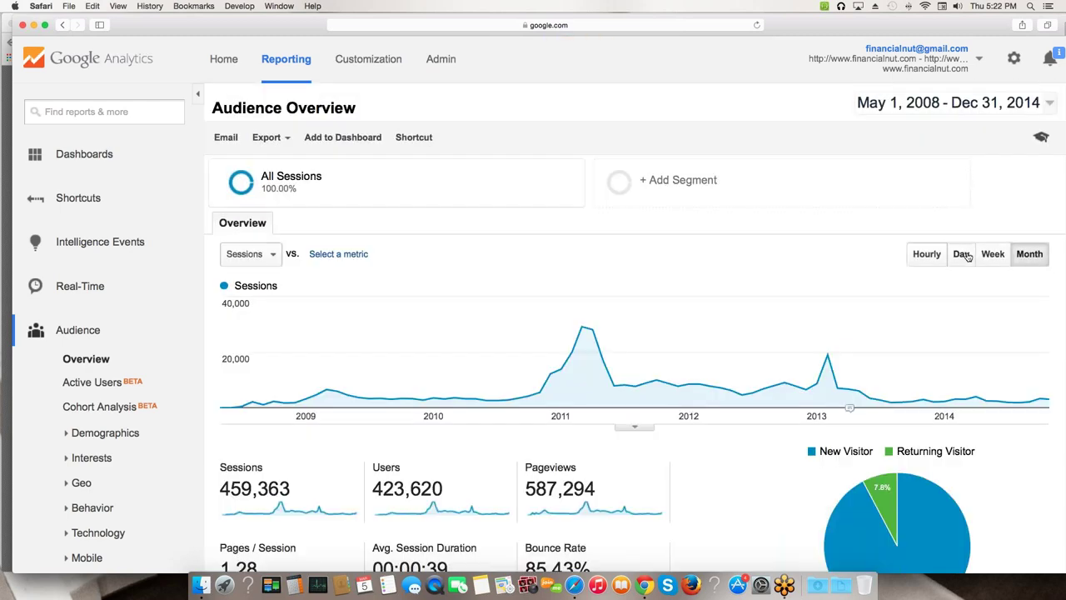
- Review the 2008–2014 sessions day by day, then chart them by week
{"action": "left_click", "coordinate": [960, 252]}
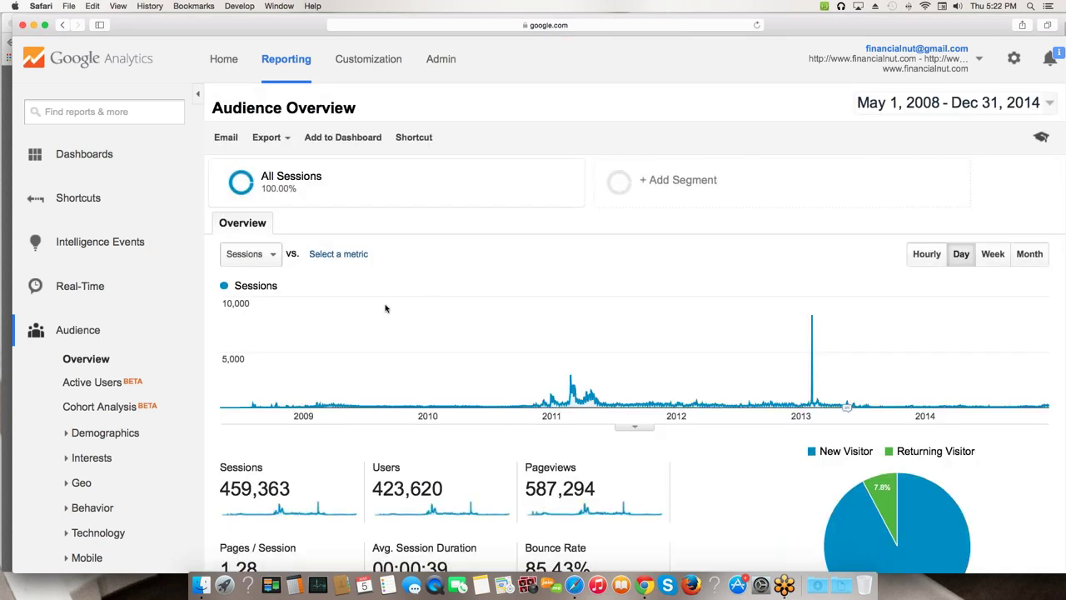
{"action": "mouse_move", "coordinate": [229, 406]}
{"action": "left_click", "coordinate": [990, 259]}
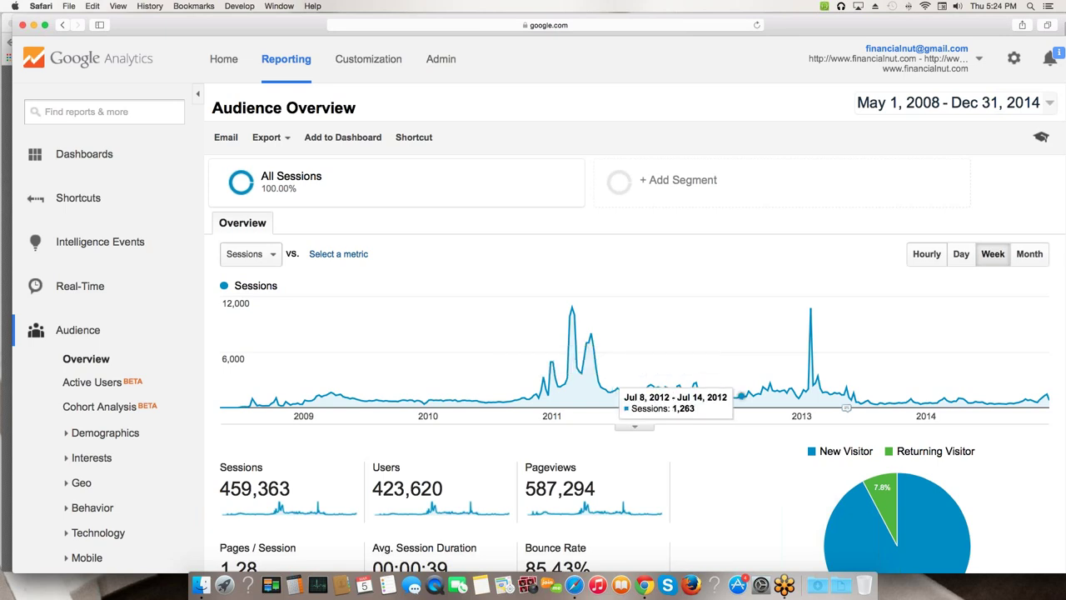
- Switch the 2008–2014 sessions chart to monthly totals
{"action": "left_click", "coordinate": [1023, 260]}
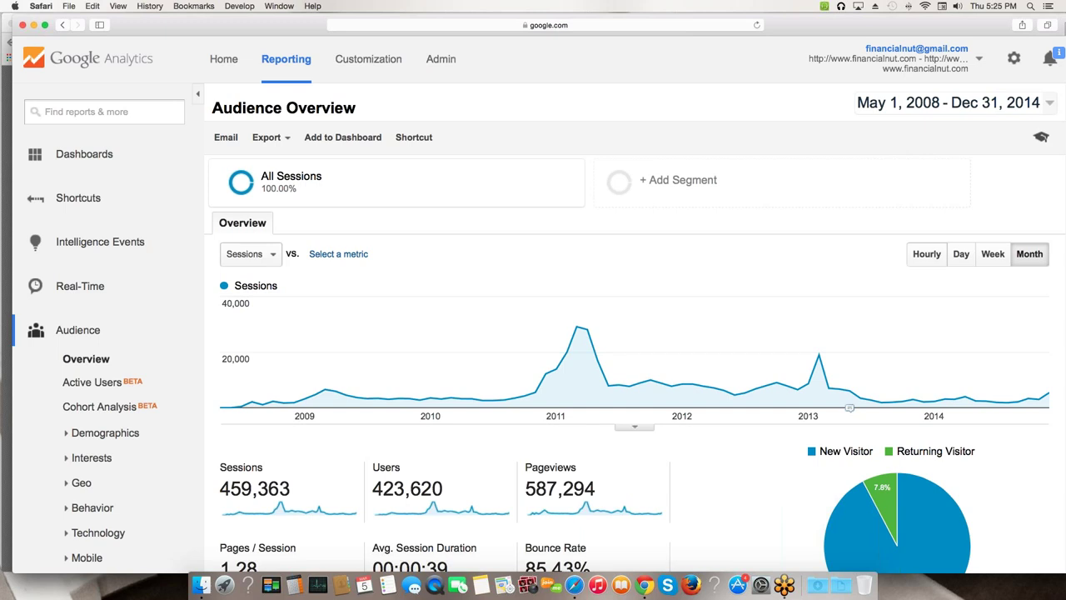
- Bring the May 2008–Dec 2014 Audience Overview report back into focus
{"action": "left_click", "coordinate": [242, 389]}
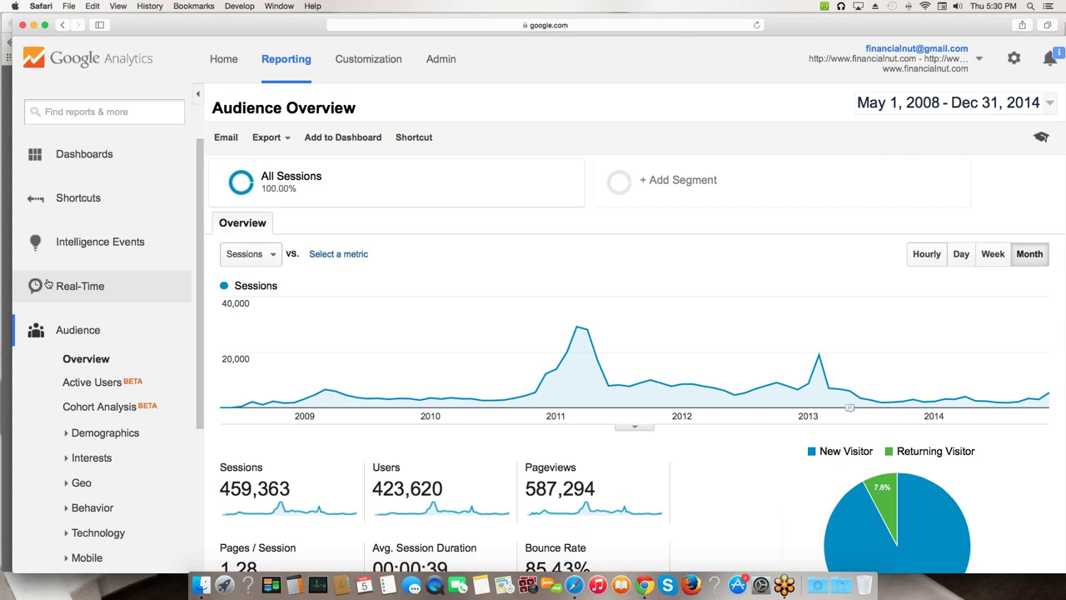
- Change the report date range to Last month, Feb 1–28, 2015
{"action": "left_click_drag", "start_coordinate": [915, 25], "coordinate": [903, 23]}
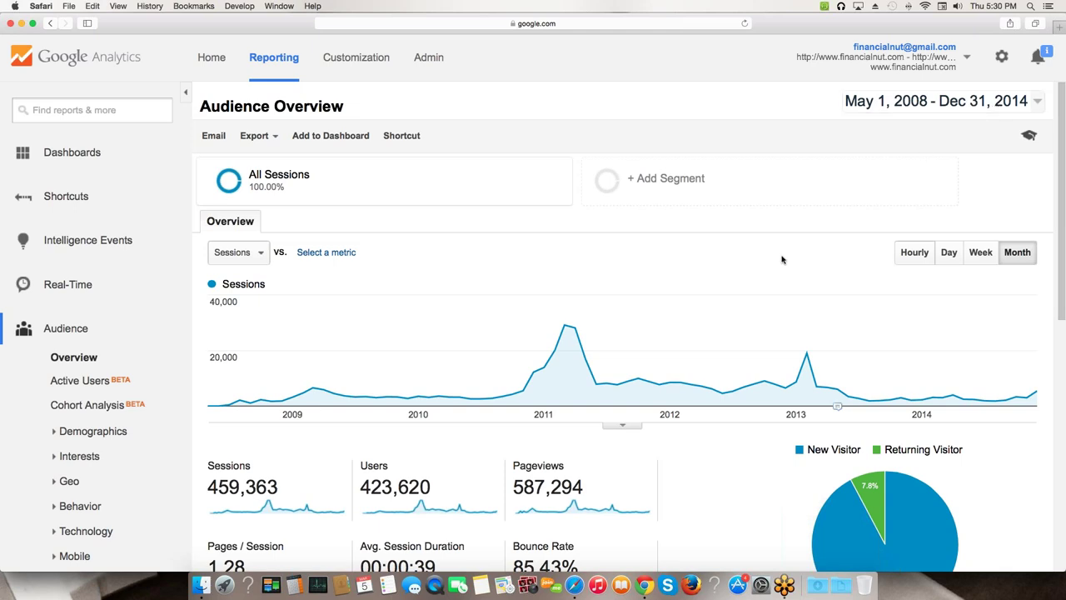
{"action": "left_click", "coordinate": [1033, 103]}
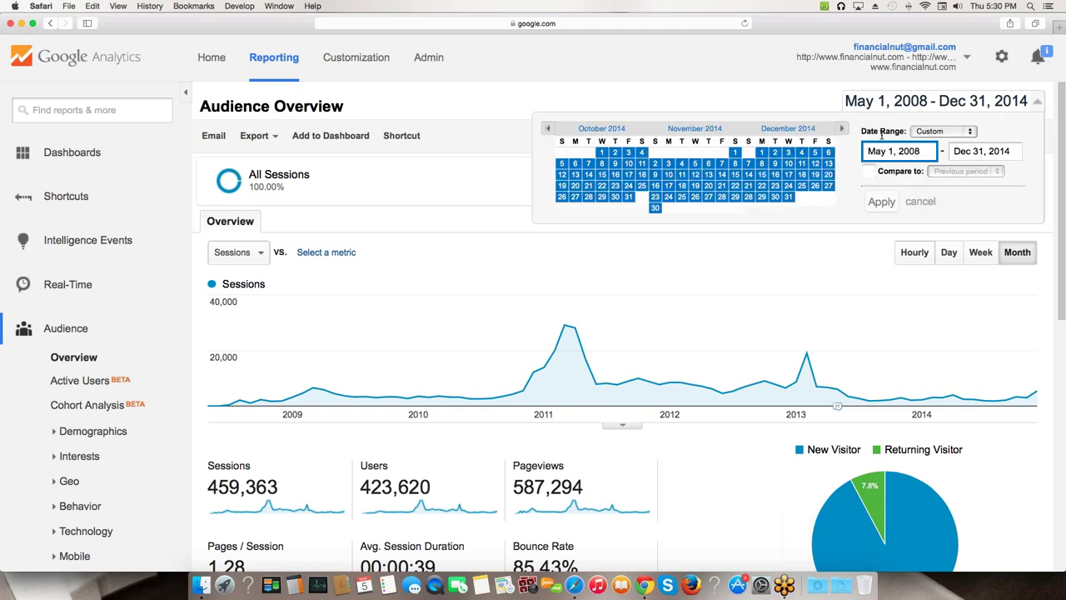
{"action": "left_click", "coordinate": [943, 134]}
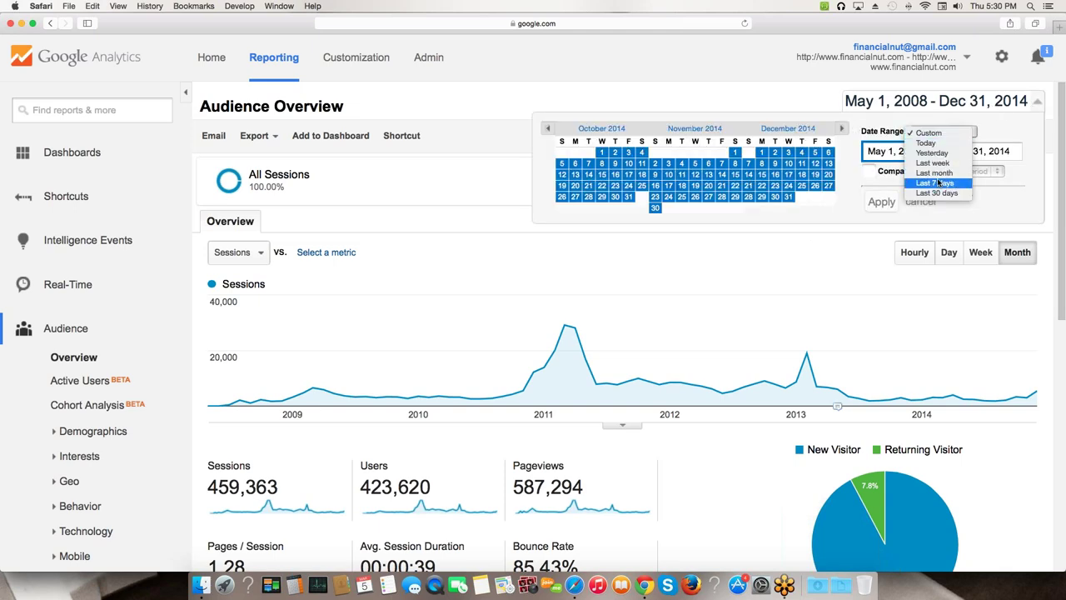
{"action": "left_click", "coordinate": [935, 173]}
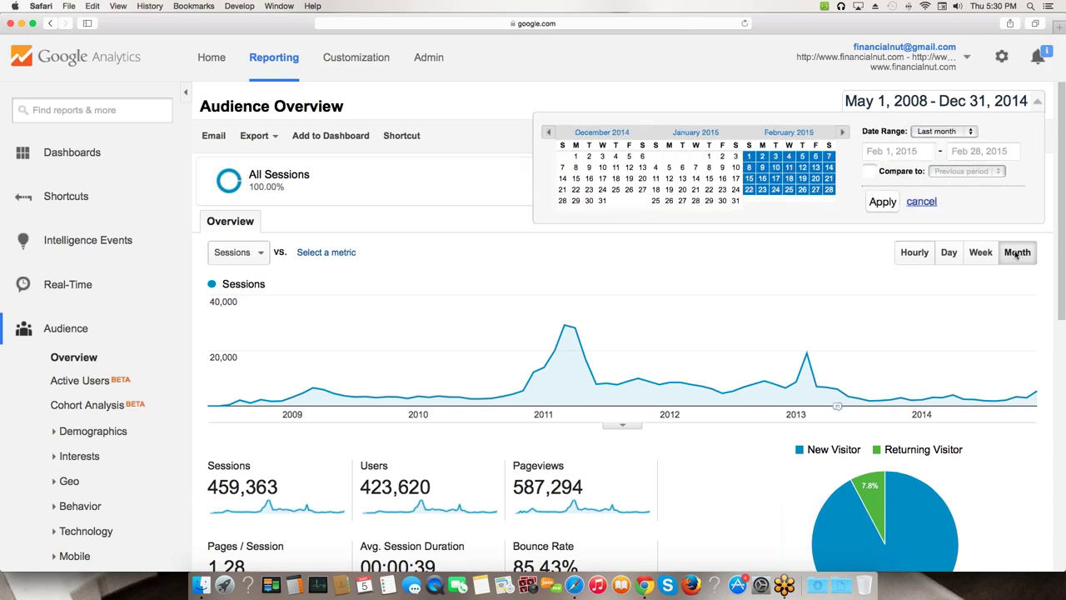
{"action": "left_click", "coordinate": [882, 201]}
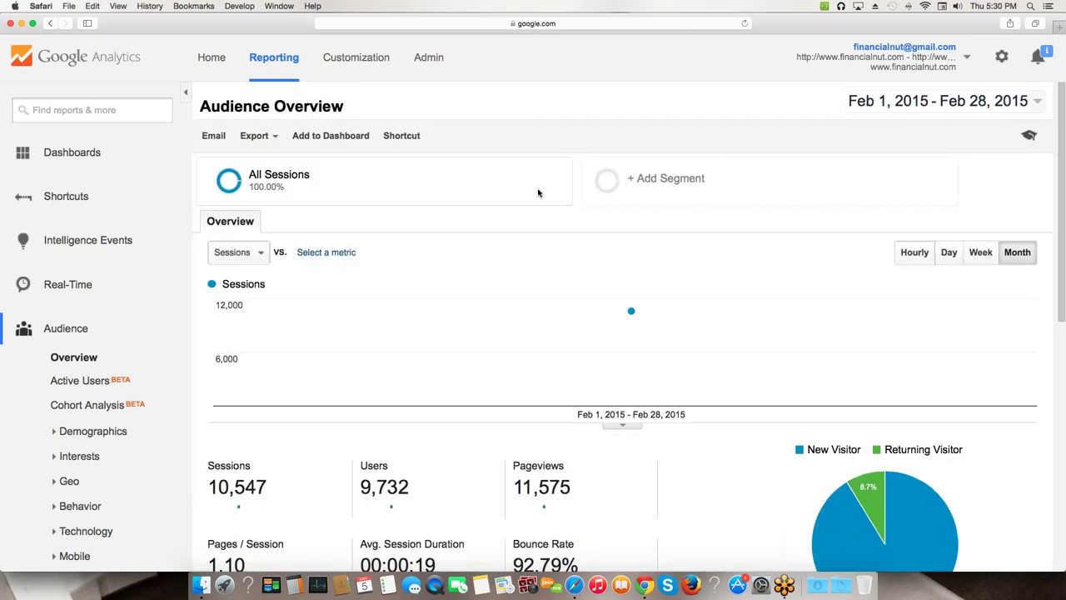
{"action": "mouse_move", "coordinate": [645, 305]}
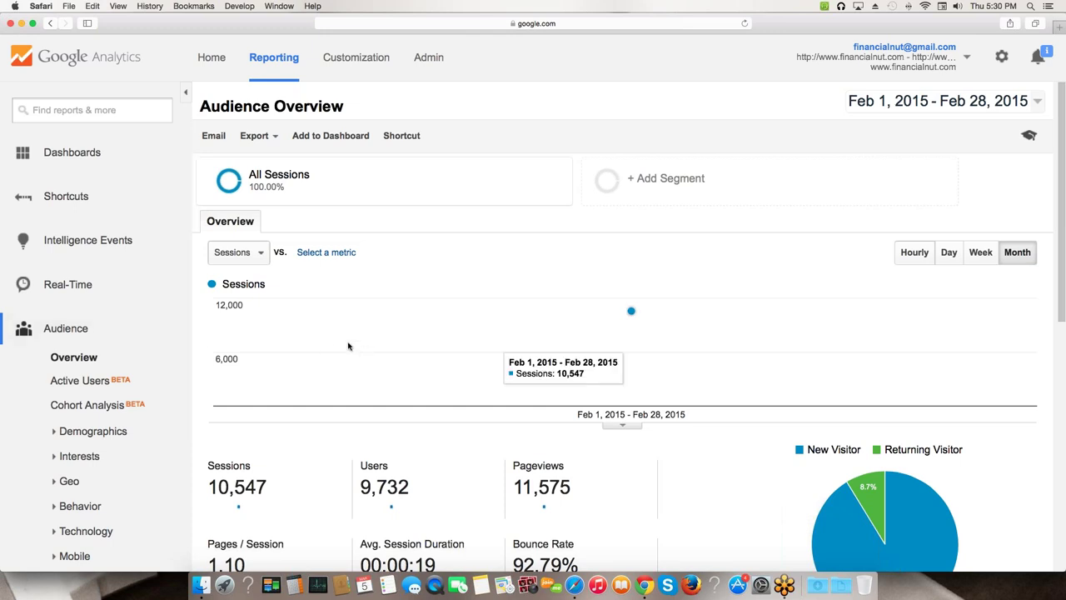
{"action": "scroll", "coordinate": [287, 350], "scroll_direction": "down", "scroll_amount": 1}
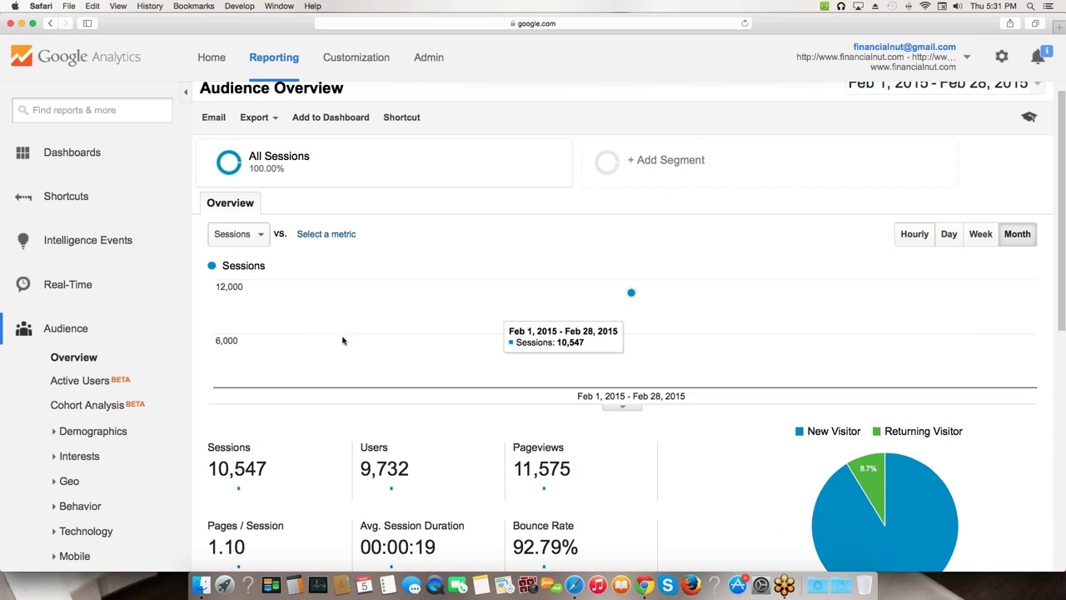
{"action": "scroll", "coordinate": [342, 341], "scroll_direction": "down", "scroll_amount": 3}
{"action": "scroll", "coordinate": [367, 359], "scroll_direction": "down", "scroll_amount": 1}
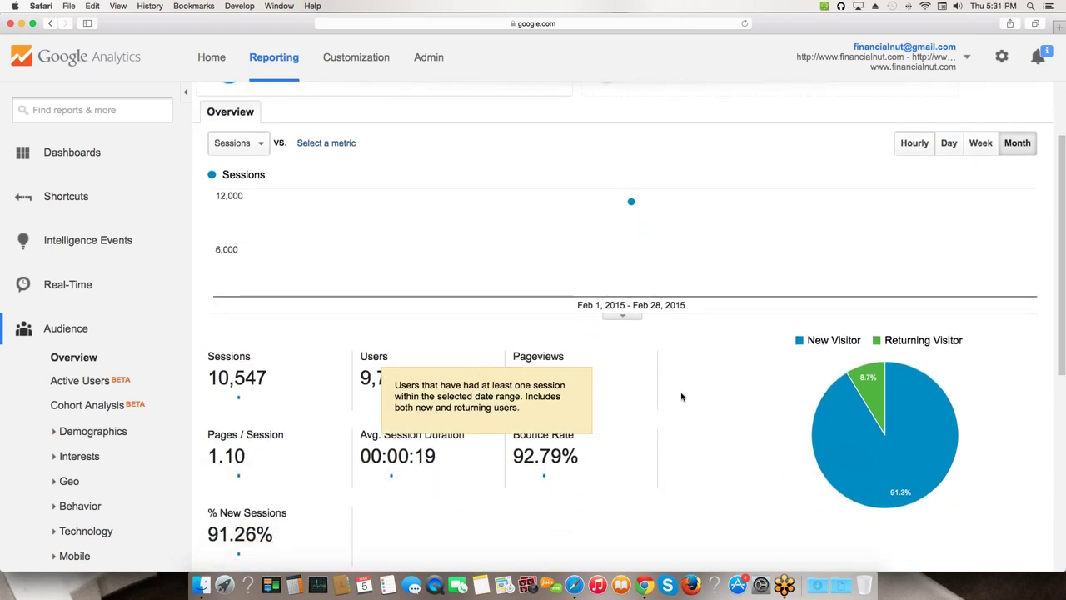
{"action": "mouse_move", "coordinate": [812, 412]}
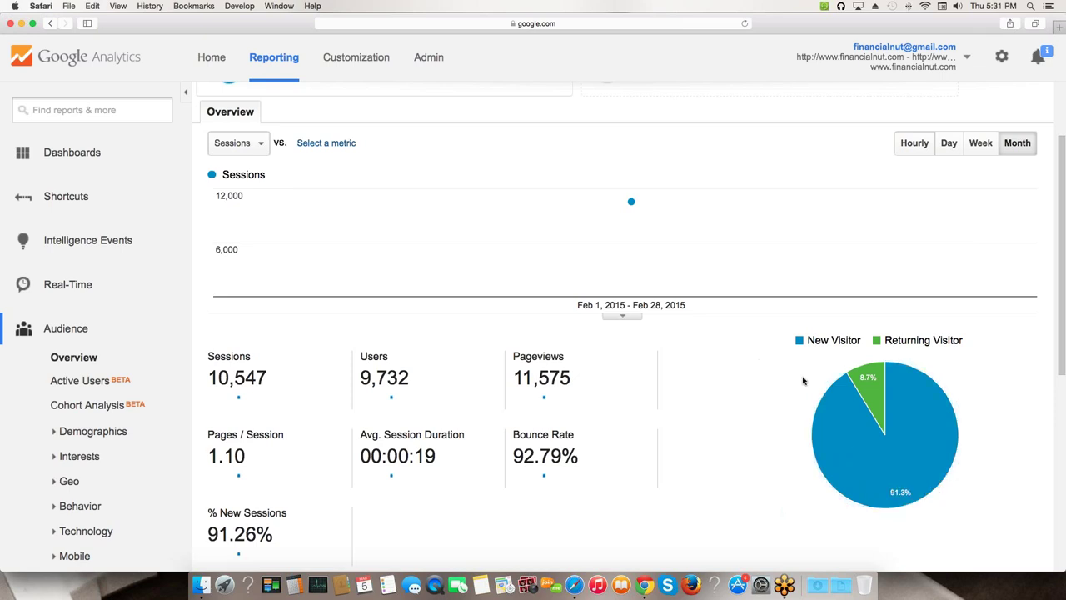
{"action": "mouse_move", "coordinate": [869, 388]}
{"action": "mouse_move", "coordinate": [844, 471]}
{"action": "scroll", "coordinate": [307, 322], "scroll_direction": "down", "scroll_amount": 1}
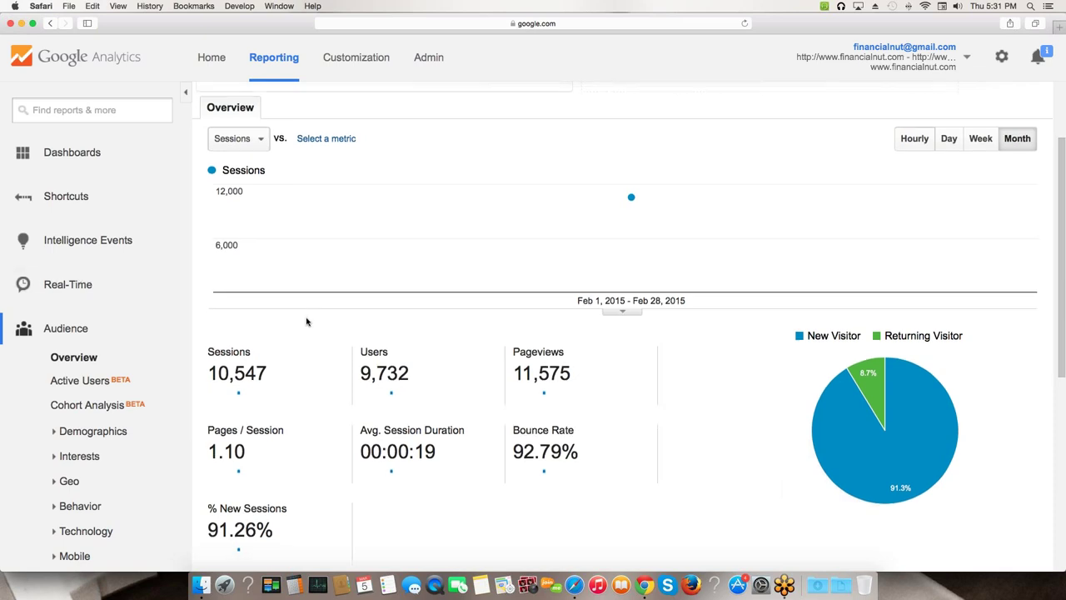
{"action": "scroll", "coordinate": [306, 321], "scroll_direction": "down", "scroll_amount": 3}
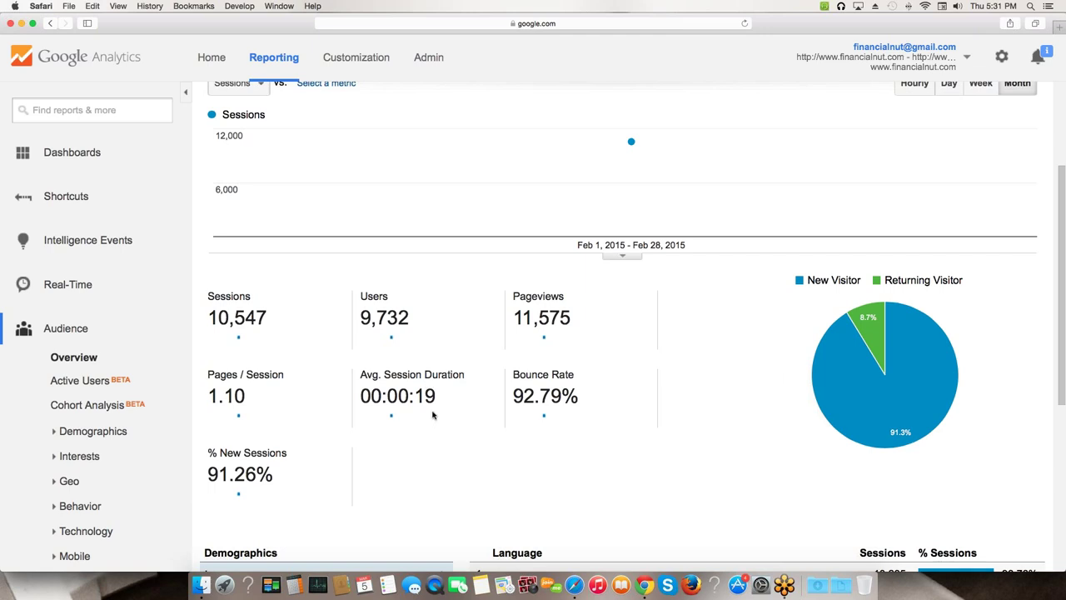
{"action": "mouse_move", "coordinate": [367, 378]}
{"action": "mouse_move", "coordinate": [527, 376]}
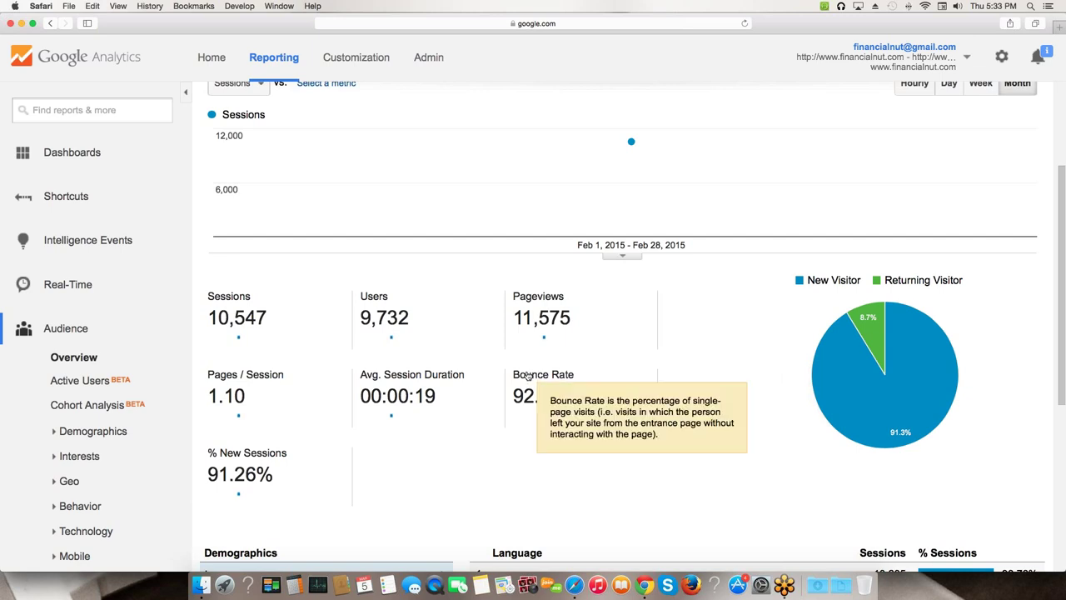
{"action": "left_click", "coordinate": [546, 419]}
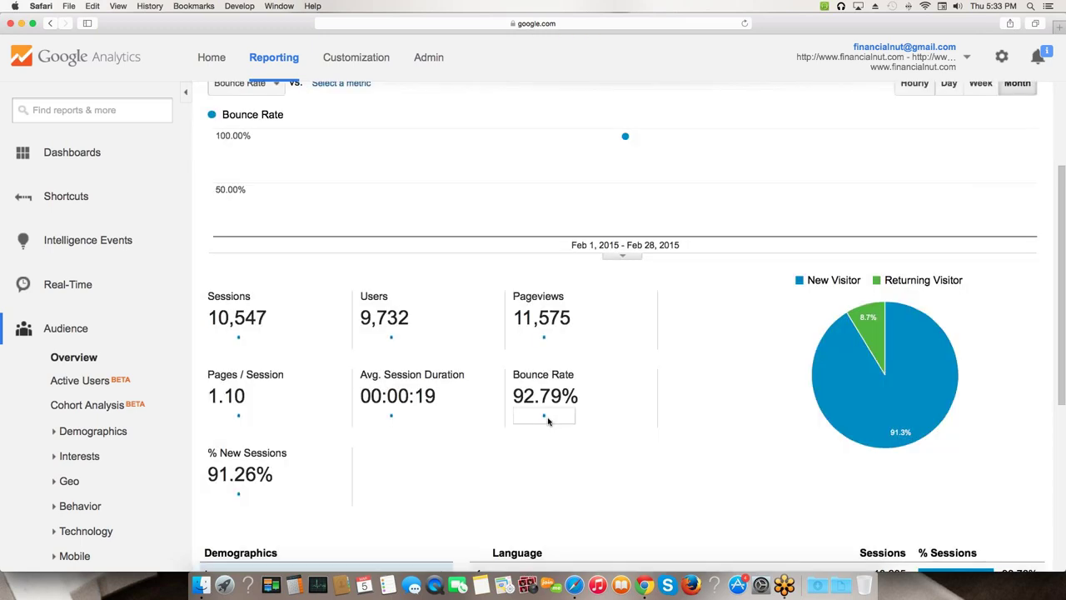
{"action": "scroll", "coordinate": [618, 212], "scroll_direction": "up", "scroll_amount": 2}
{"action": "mouse_move", "coordinate": [624, 222]}
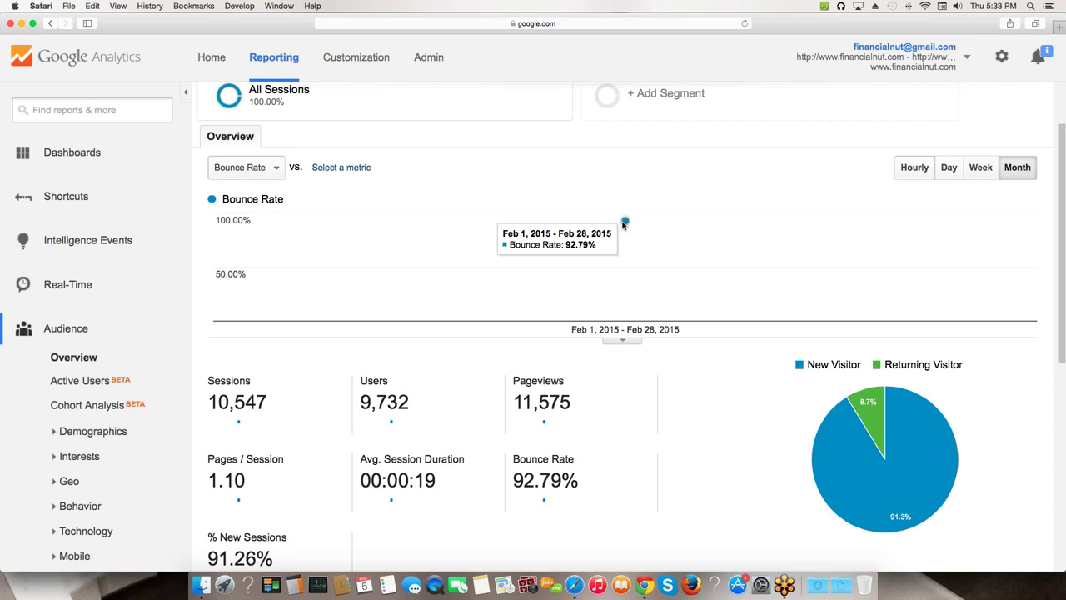
{"action": "scroll", "coordinate": [891, 267], "scroll_direction": "up", "scroll_amount": 2}
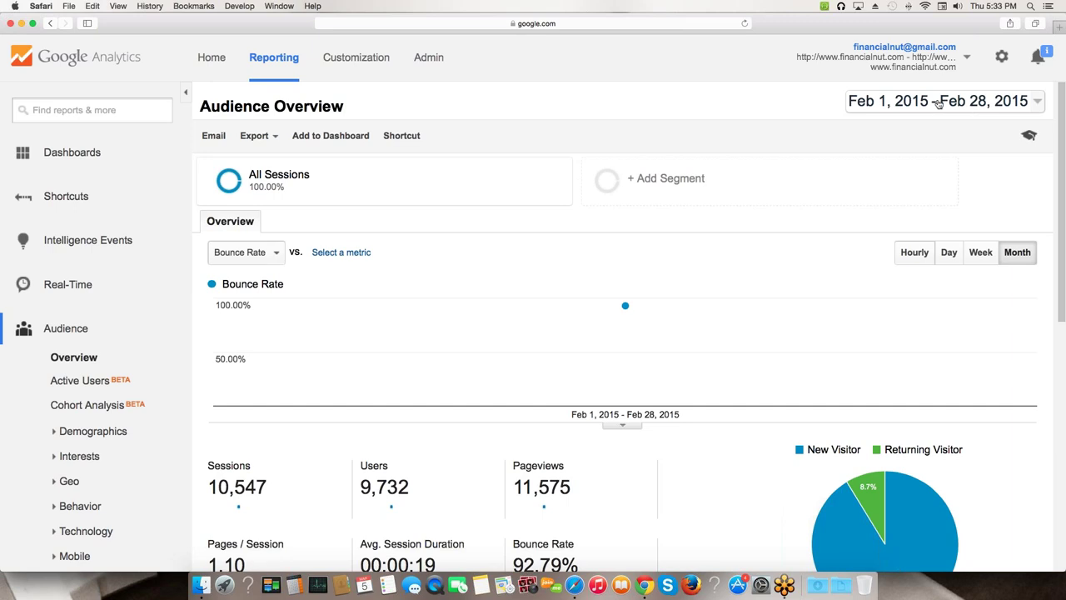
{"action": "mouse_move", "coordinate": [743, 324]}
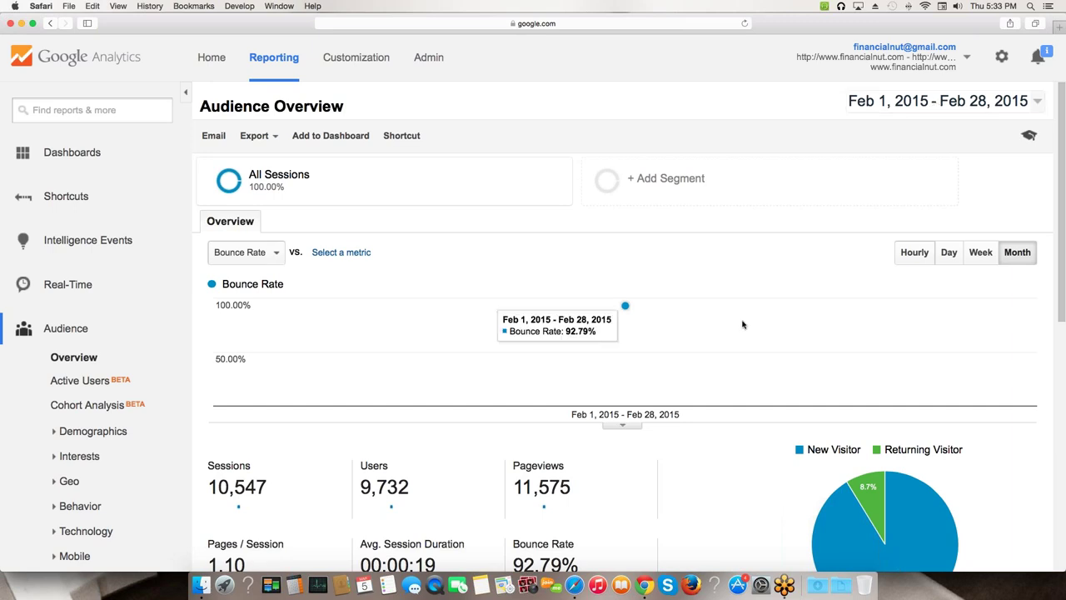
{"action": "left_click", "coordinate": [976, 254]}
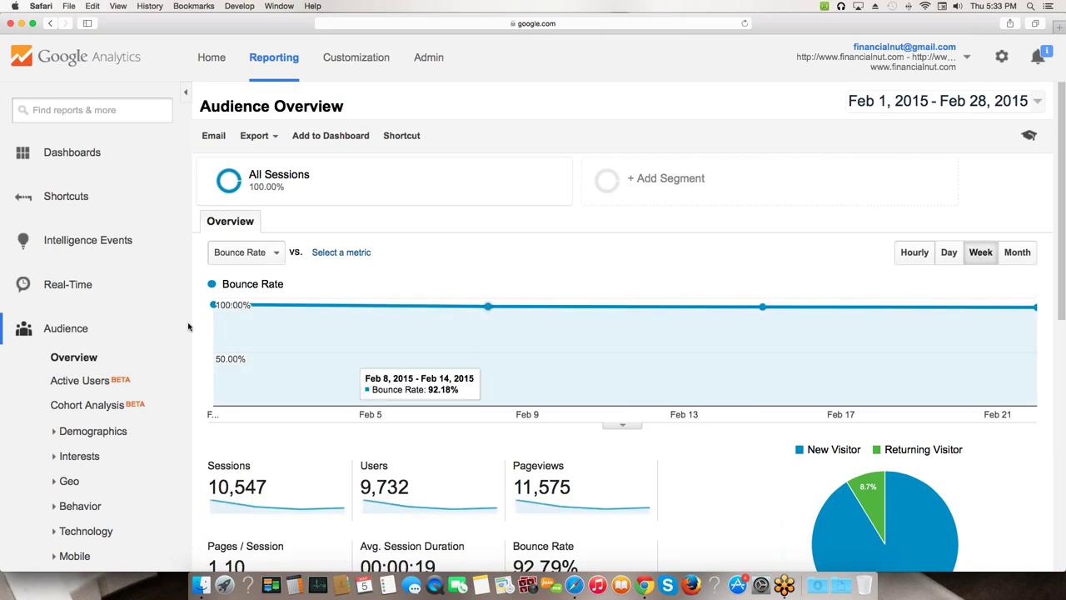
{"action": "mouse_move", "coordinate": [219, 305]}
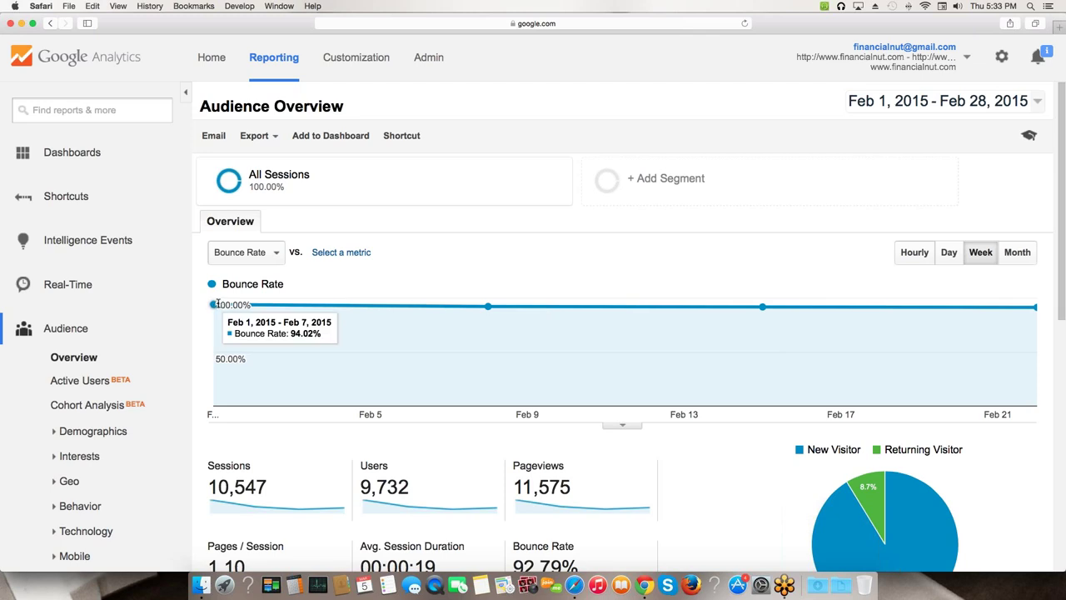
{"action": "mouse_move", "coordinate": [485, 308]}
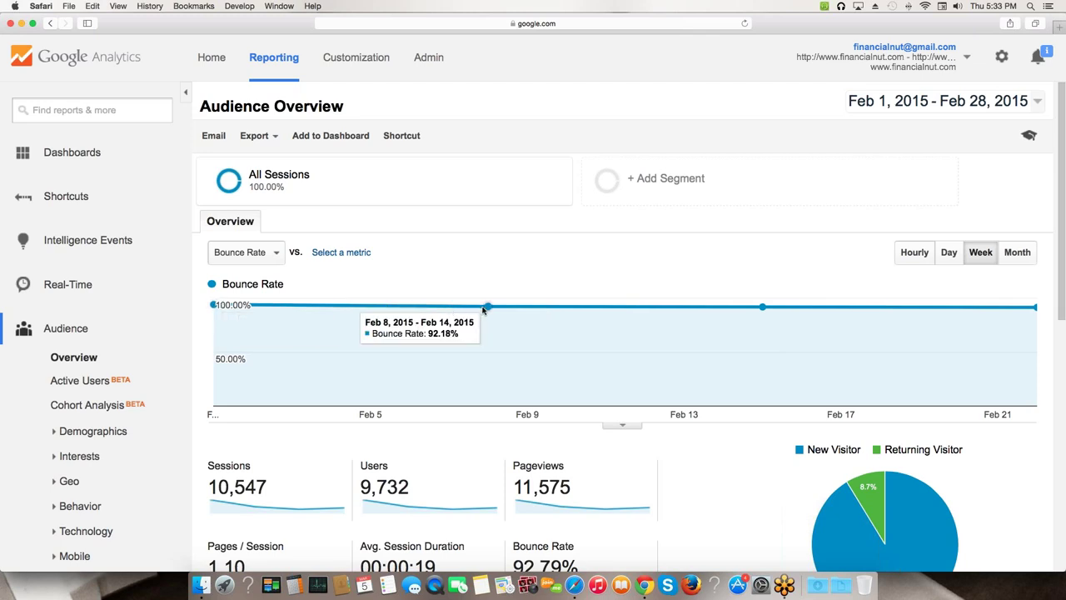
{"action": "mouse_move", "coordinate": [972, 308]}
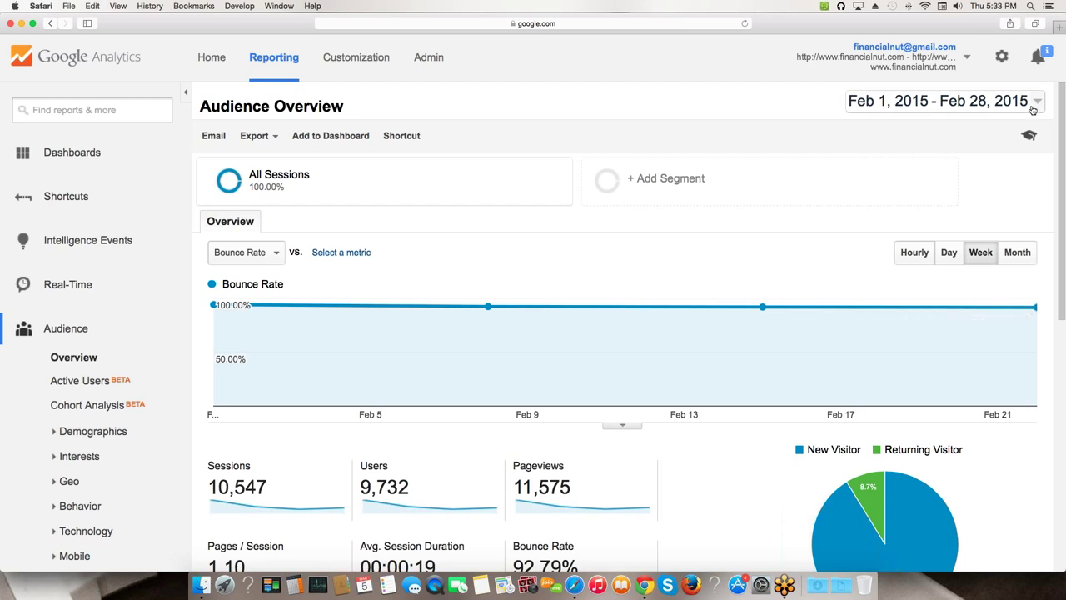
{"action": "scroll", "coordinate": [233, 316], "scroll_direction": "down", "scroll_amount": 4}
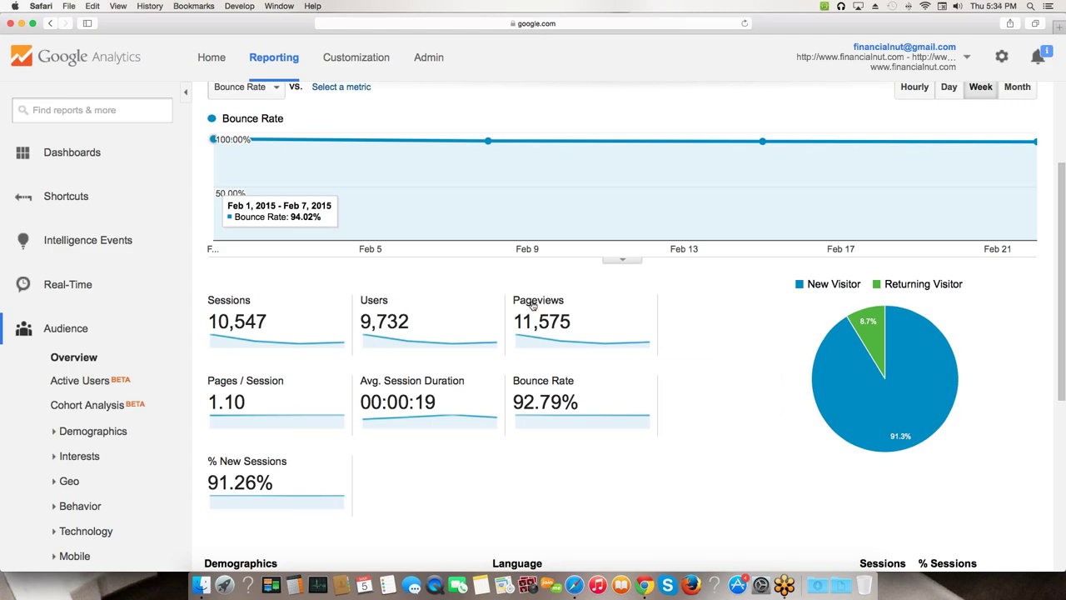
{"action": "scroll", "coordinate": [533, 306], "scroll_direction": "down", "scroll_amount": 2}
{"action": "scroll", "coordinate": [468, 308], "scroll_direction": "up", "scroll_amount": 4}
{"action": "scroll", "coordinate": [468, 308], "scroll_direction": "up", "scroll_amount": 1}
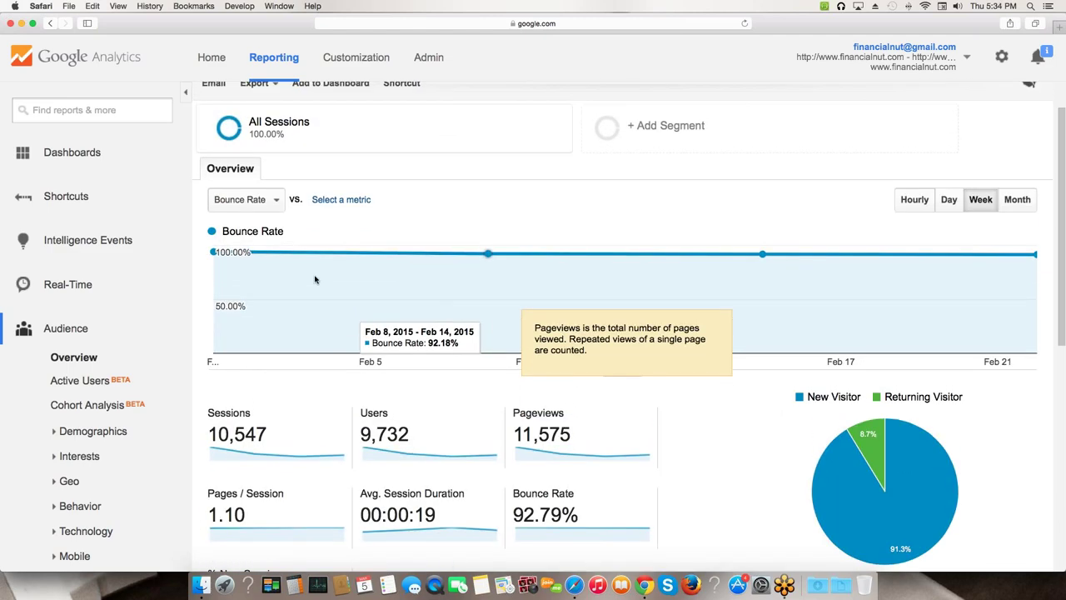
- Show the bounce rate by month and scroll down to the Language sessions table
{"action": "left_click", "coordinate": [1011, 209]}
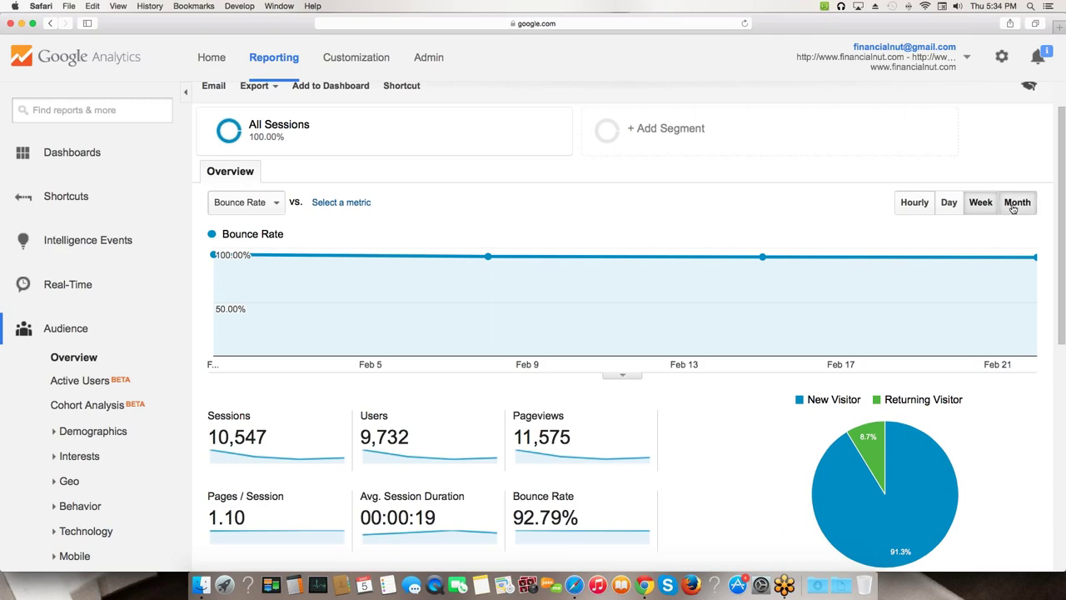
{"action": "scroll", "coordinate": [412, 407], "scroll_direction": "down", "scroll_amount": 3}
{"action": "scroll", "coordinate": [412, 407], "scroll_direction": "down", "scroll_amount": 5}
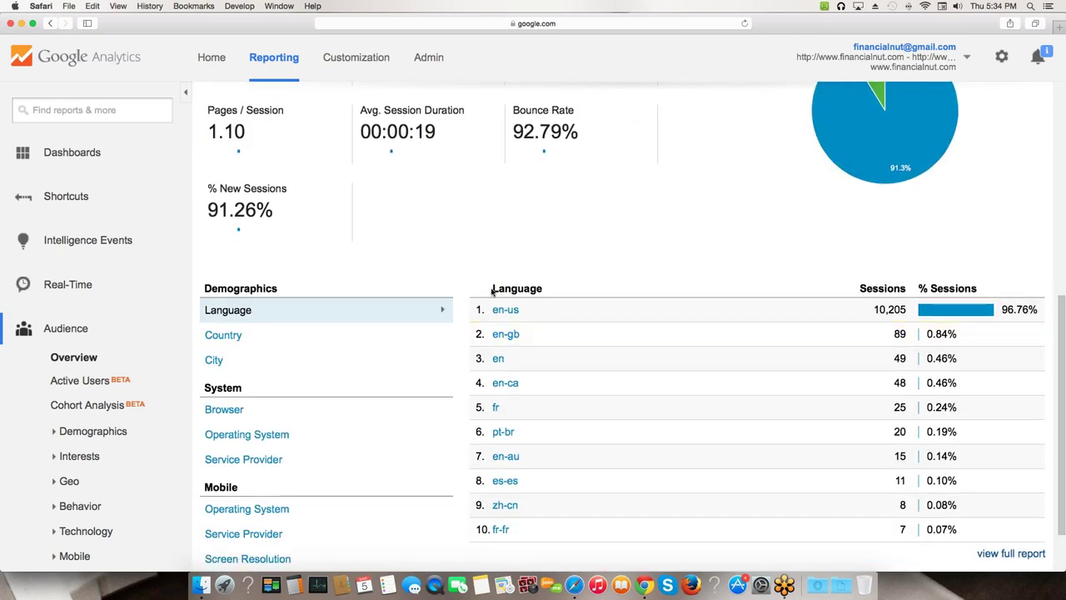
{"action": "left_click_drag", "start_coordinate": [491, 289], "coordinate": [551, 293]}
{"action": "scroll", "coordinate": [544, 311], "scroll_direction": "down", "scroll_amount": 1}
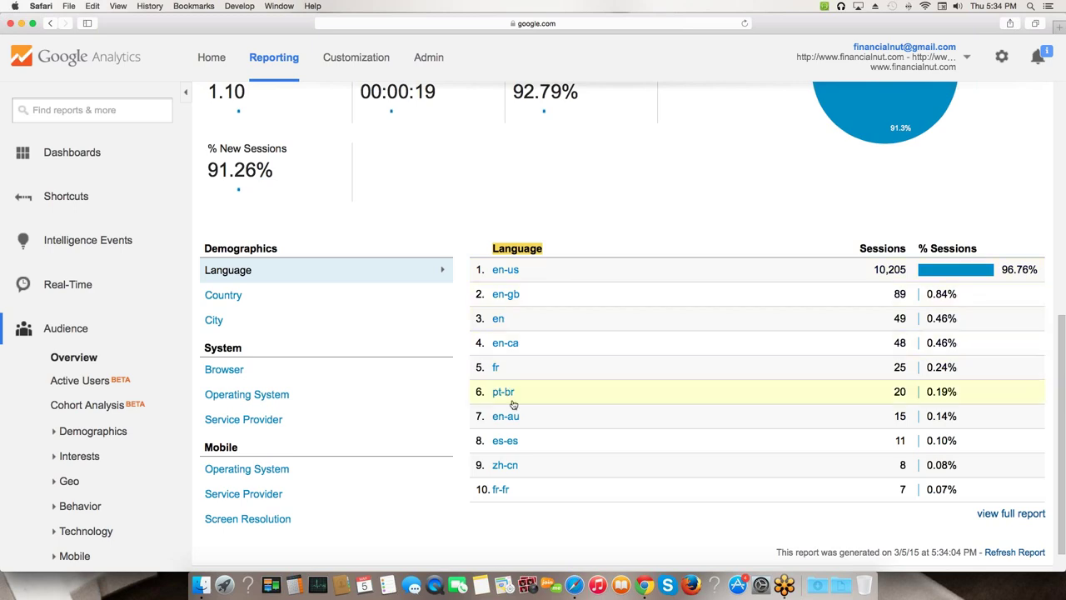
- Break sessions down by Country, then expand Acquisition in the sidebar
{"action": "left_click", "coordinate": [221, 295]}
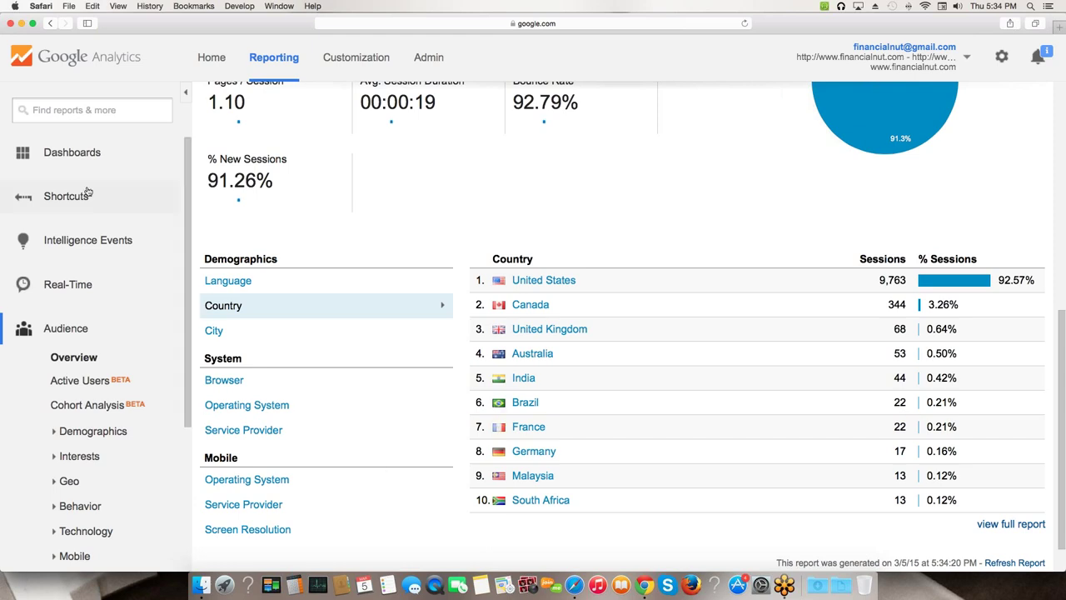
{"action": "scroll", "coordinate": [219, 516], "scroll_direction": "up", "scroll_amount": 1}
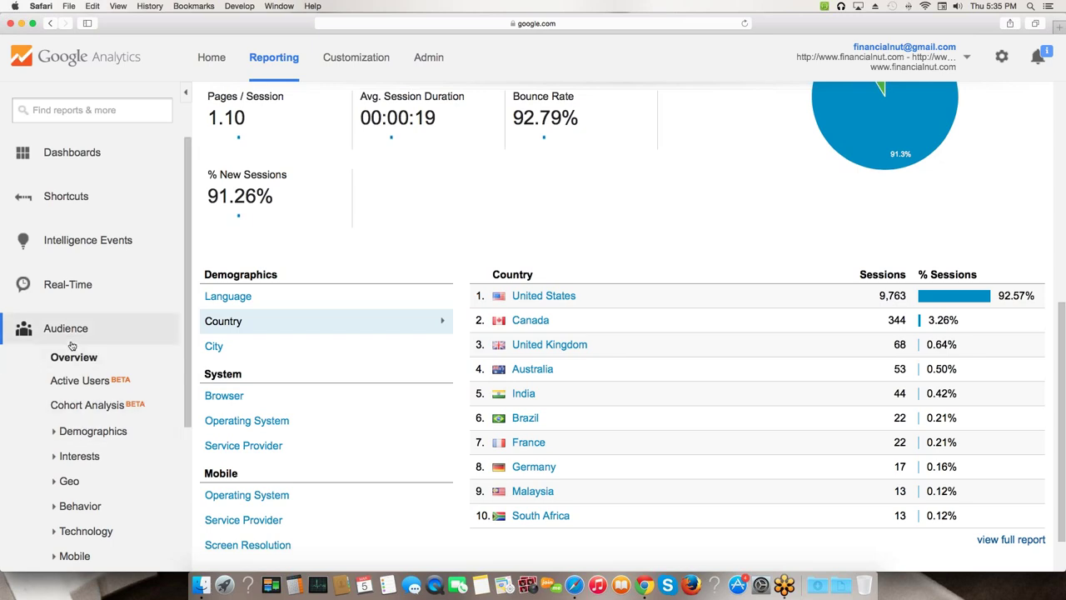
{"action": "scroll", "coordinate": [66, 344], "scroll_direction": "down", "scroll_amount": 3}
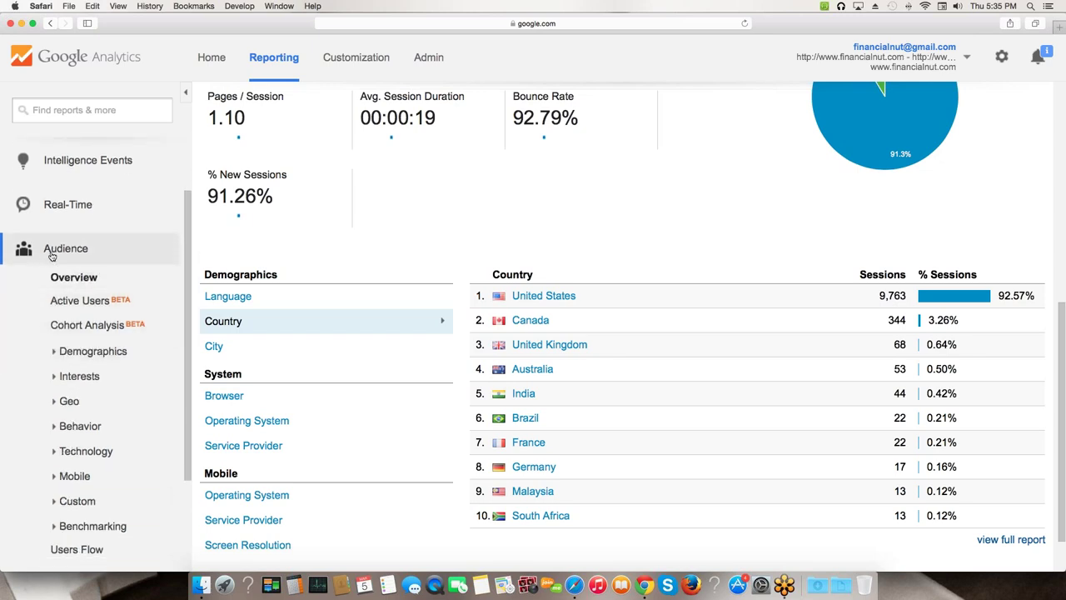
{"action": "scroll", "coordinate": [58, 258], "scroll_direction": "down", "scroll_amount": 1}
{"action": "scroll", "coordinate": [58, 260], "scroll_direction": "down", "scroll_amount": 5}
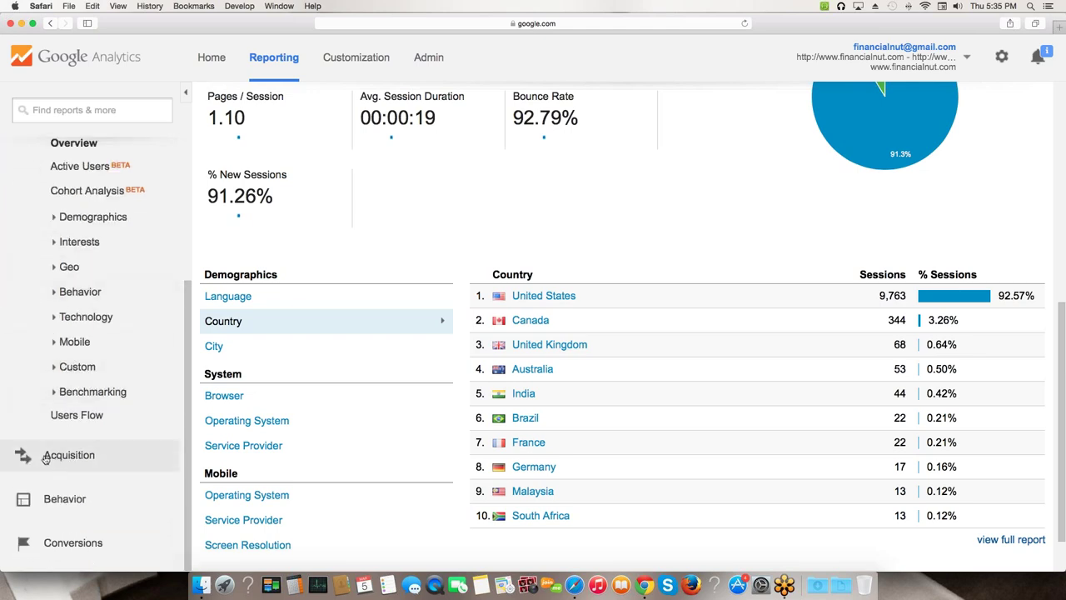
{"action": "left_click", "coordinate": [60, 457]}
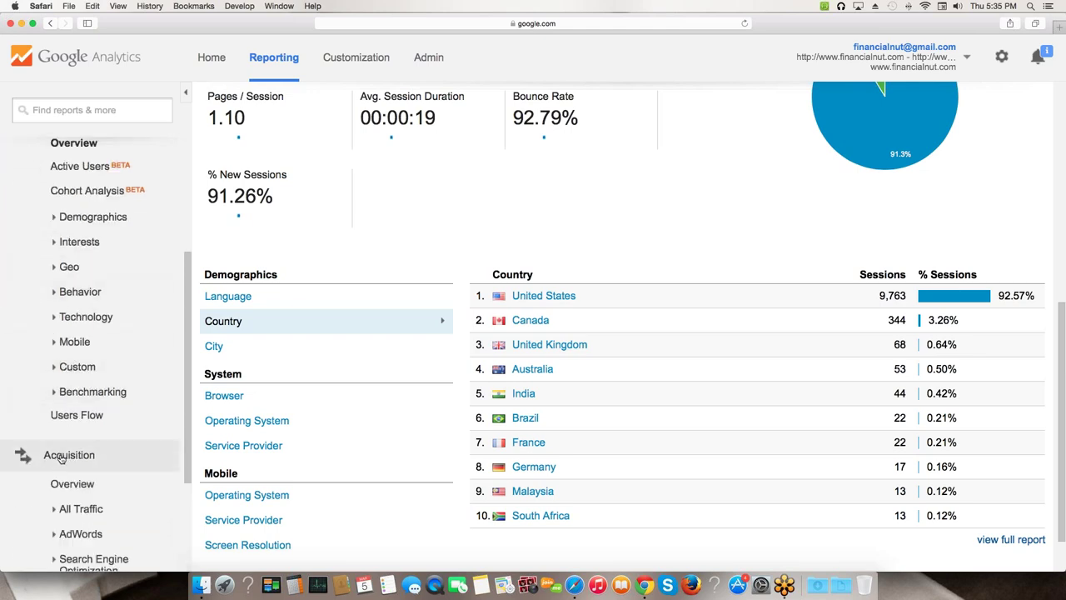
- Open the February Acquisition Overview, zoom in, and check Organic Search's 65% slice in Top Channels
{"action": "left_click", "coordinate": [73, 483]}
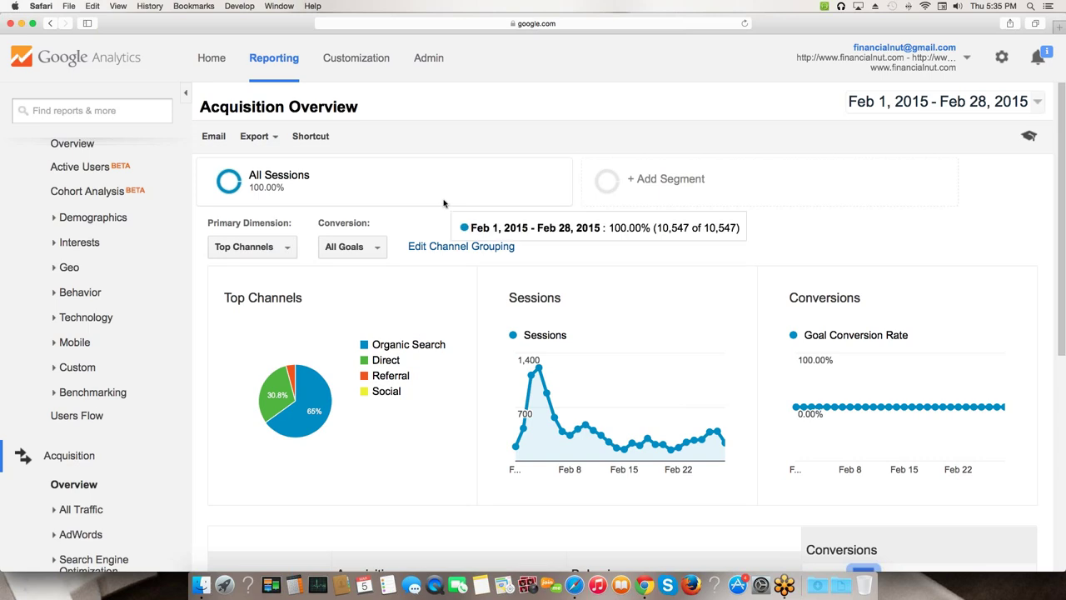
{"action": "scroll", "coordinate": [443, 203], "scroll_direction": "down", "scroll_amount": 1}
{"action": "scroll", "coordinate": [510, 206], "scroll_direction": "up", "scroll_amount": 1}
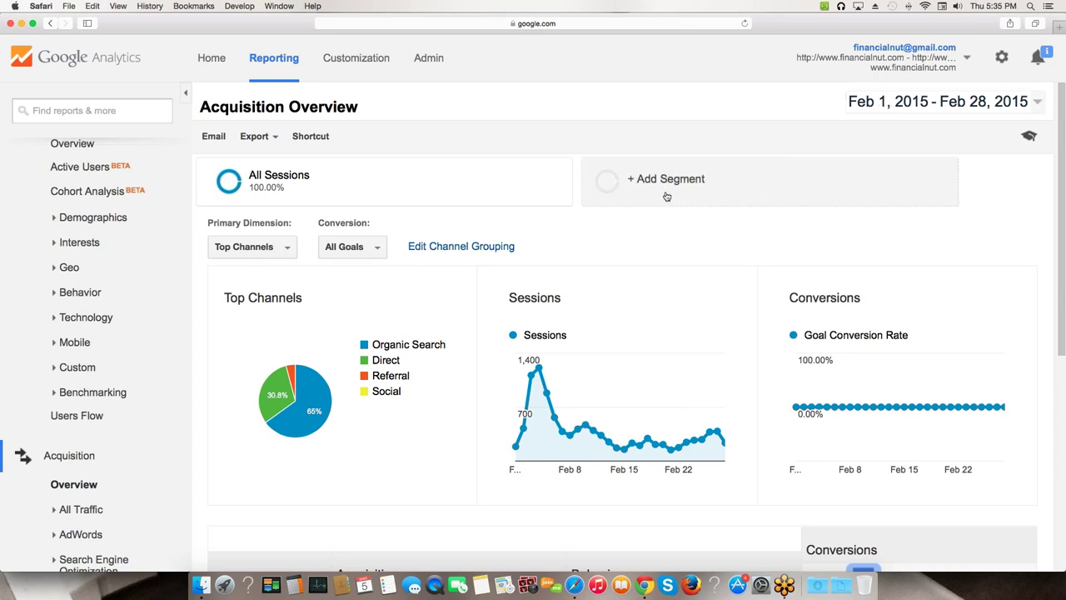
{"action": "scroll", "coordinate": [359, 391], "scroll_direction": "down", "scroll_amount": 1}
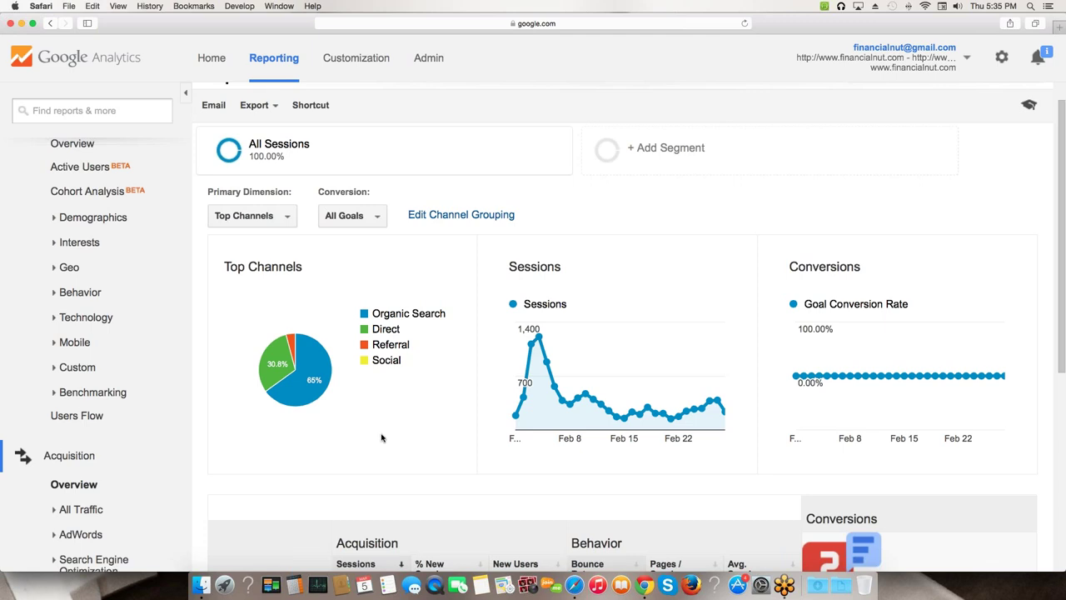
{"action": "key", "text": "super+plus"}
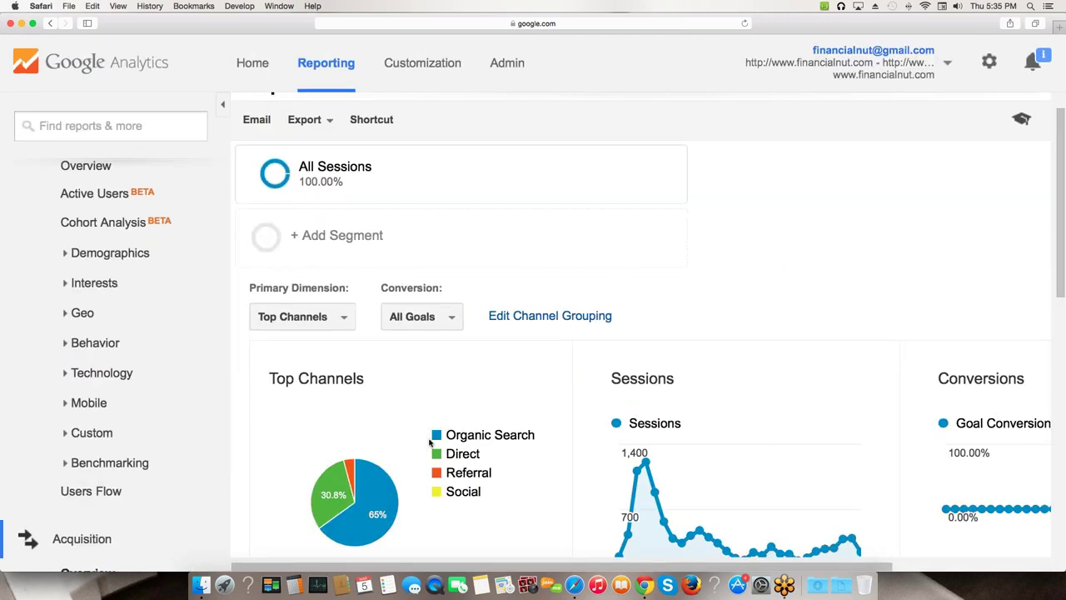
{"action": "scroll", "coordinate": [417, 400], "scroll_direction": "down", "scroll_amount": 4}
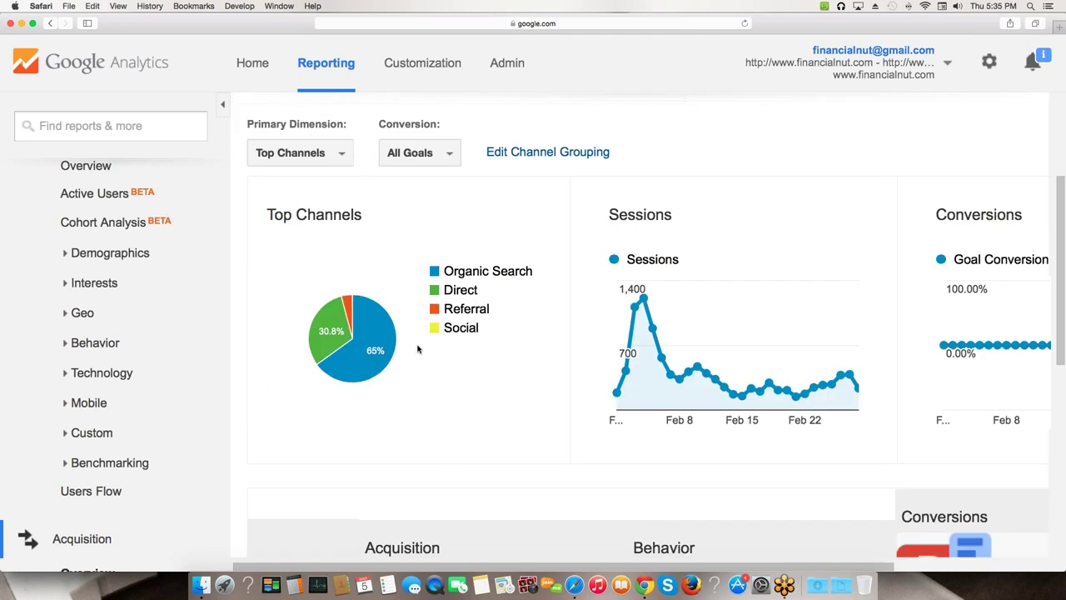
{"action": "mouse_move", "coordinate": [396, 346]}
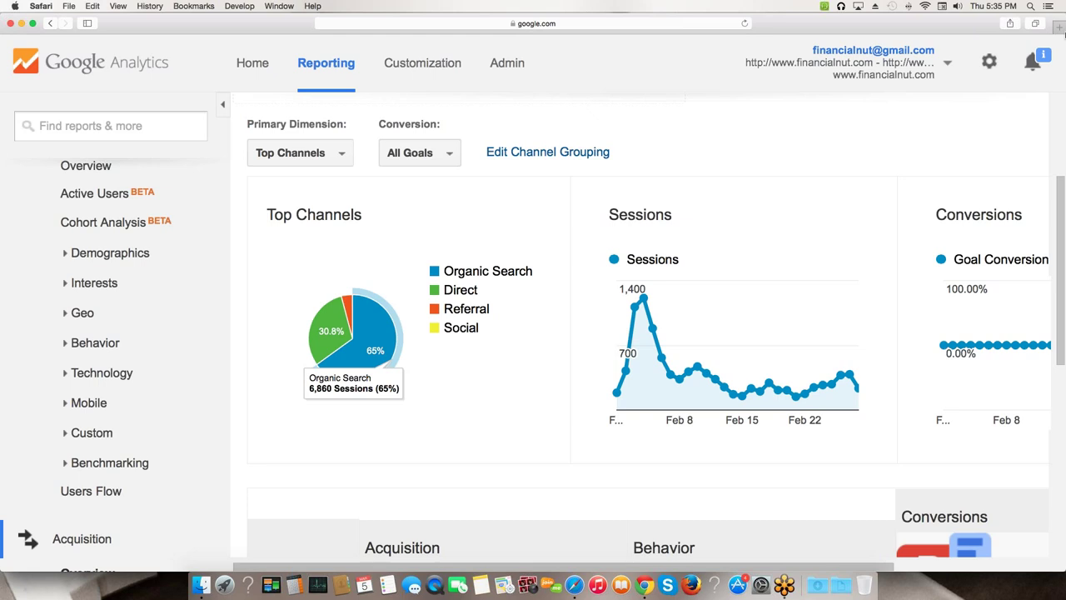
{"action": "left_click", "coordinate": [1058, 24]}
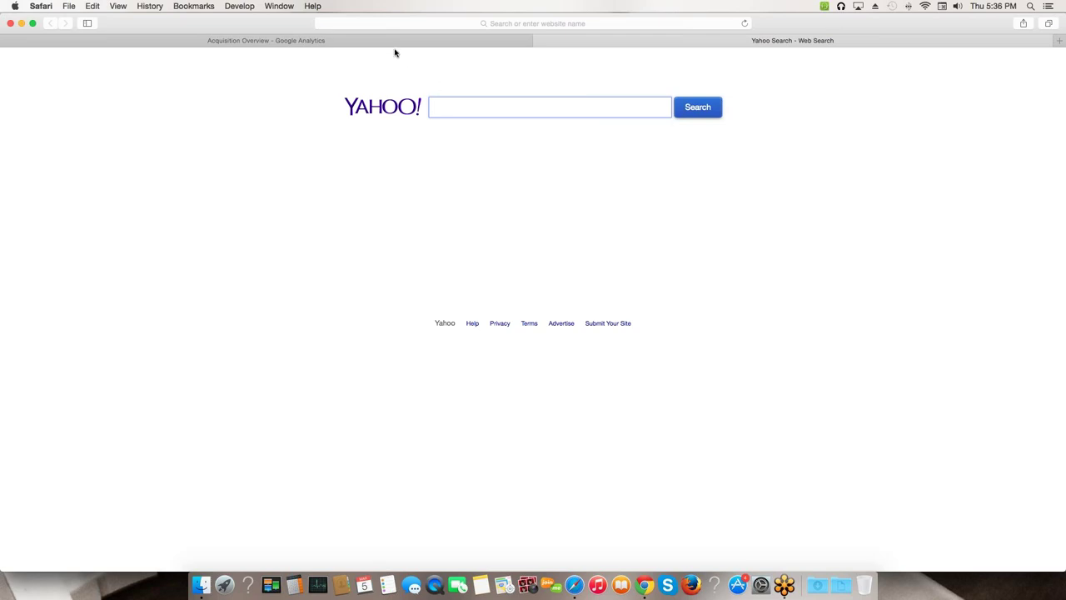
- Google 'how to do a budget in excel' in the new tab and browse the results
{"action": "left_click", "coordinate": [406, 24]}
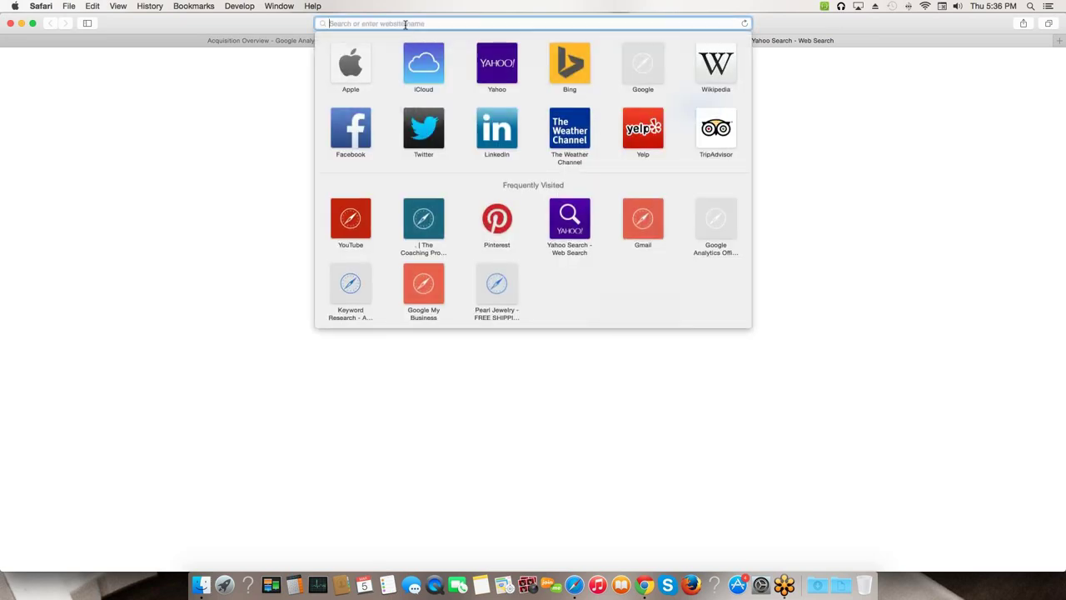
{"action": "type", "text": "google.com"}
{"action": "key", "text": "Return"}
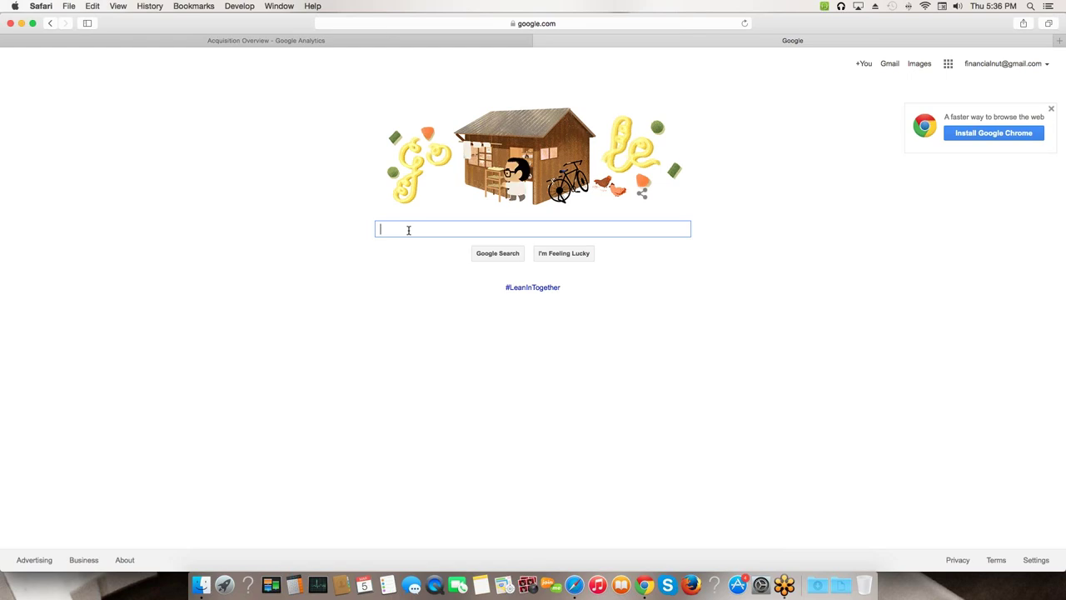
{"action": "type", "text": "how to do a budget in excel"}
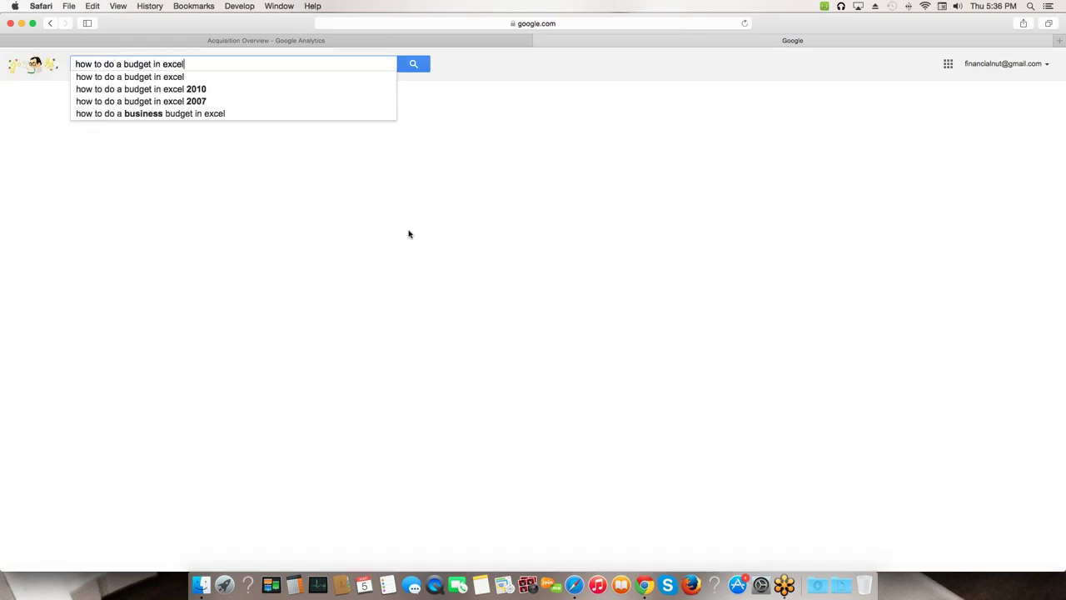
{"action": "key", "text": "Return"}
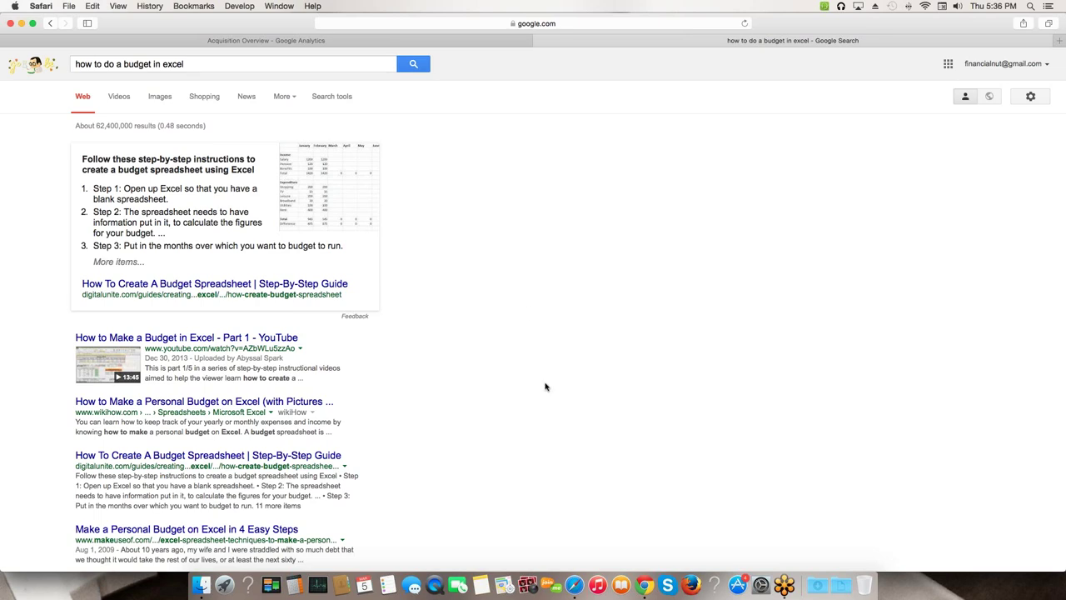
{"action": "scroll", "coordinate": [530, 368], "scroll_direction": "down", "scroll_amount": 2}
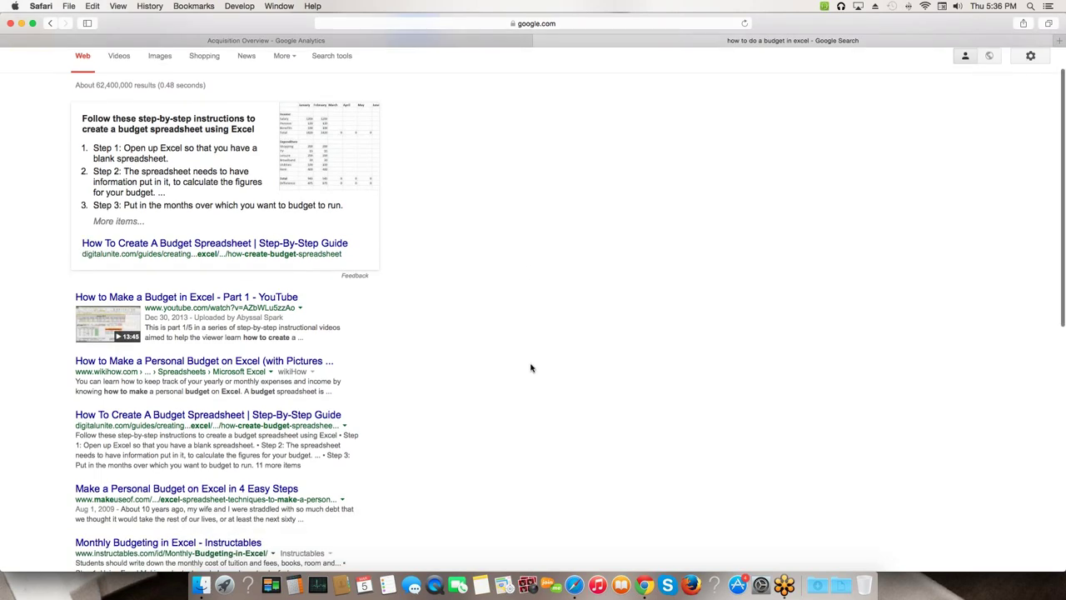
{"action": "scroll", "coordinate": [528, 364], "scroll_direction": "up", "scroll_amount": 2}
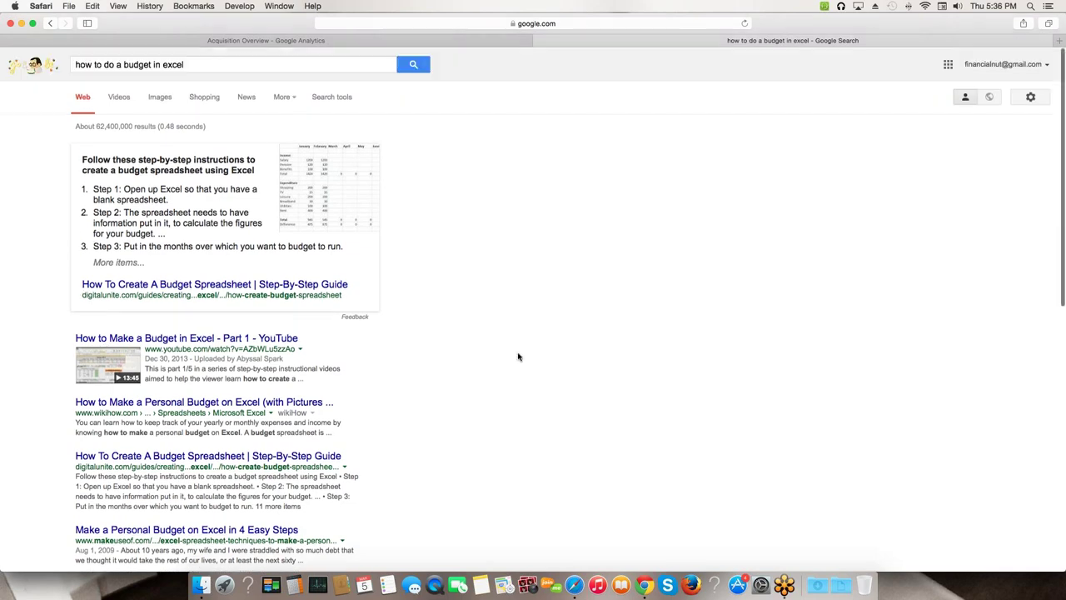
{"action": "scroll", "coordinate": [436, 342], "scroll_direction": "down", "scroll_amount": 2}
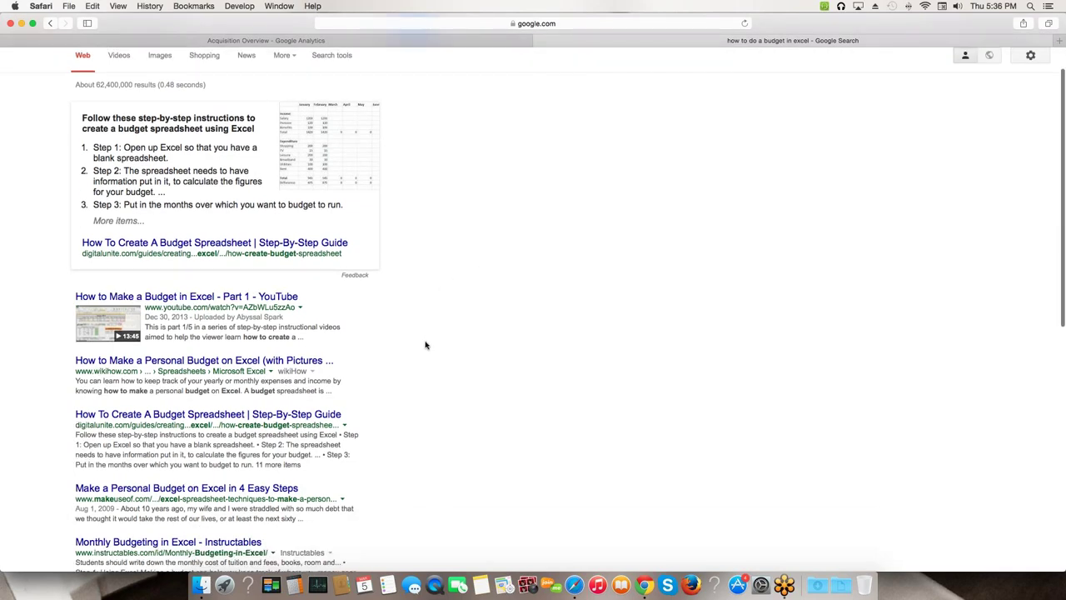
{"action": "scroll", "coordinate": [426, 345], "scroll_direction": "down", "scroll_amount": 2}
{"action": "scroll", "coordinate": [239, 375], "scroll_direction": "down", "scroll_amount": 3}
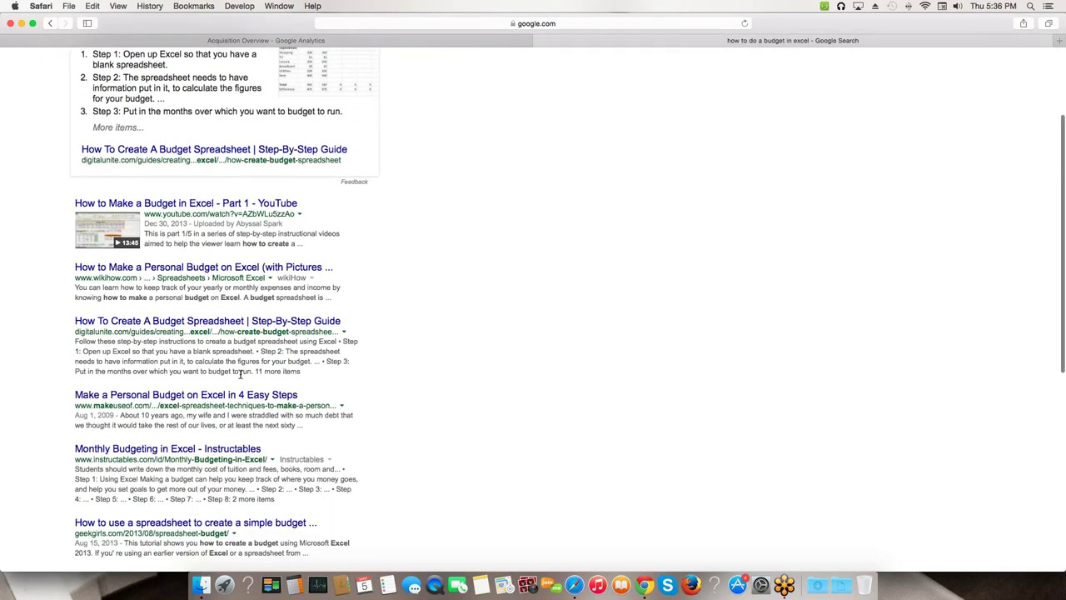
{"action": "scroll", "coordinate": [240, 375], "scroll_direction": "down", "scroll_amount": 10}
{"action": "scroll", "coordinate": [191, 367], "scroll_direction": "up", "scroll_amount": 15}
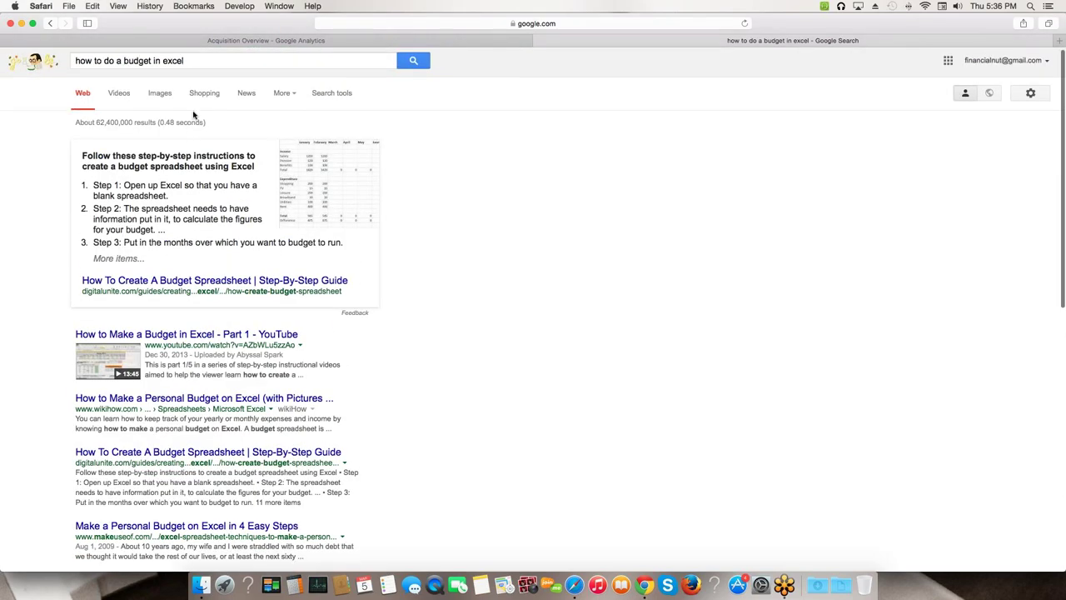
- Replace the query with 'budgeting', search again, and scroll the results
{"action": "triple_click", "coordinate": [204, 67]}
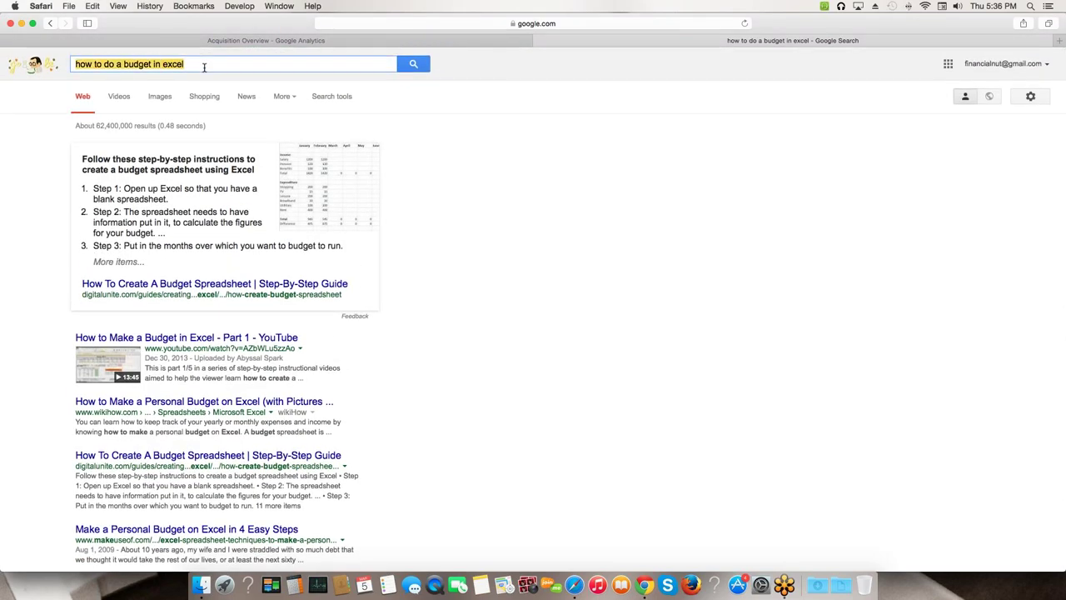
{"action": "type", "text": "budgeting"}
{"action": "key", "text": "Return"}
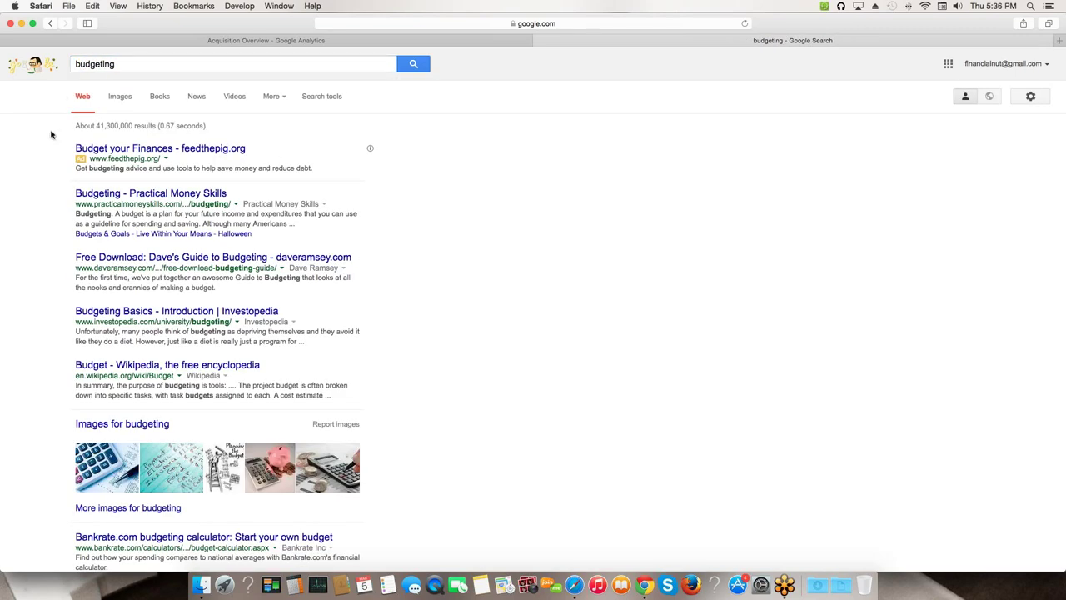
{"action": "scroll", "coordinate": [41, 170], "scroll_direction": "down", "scroll_amount": 1}
{"action": "scroll", "coordinate": [41, 170], "scroll_direction": "down", "scroll_amount": 1}
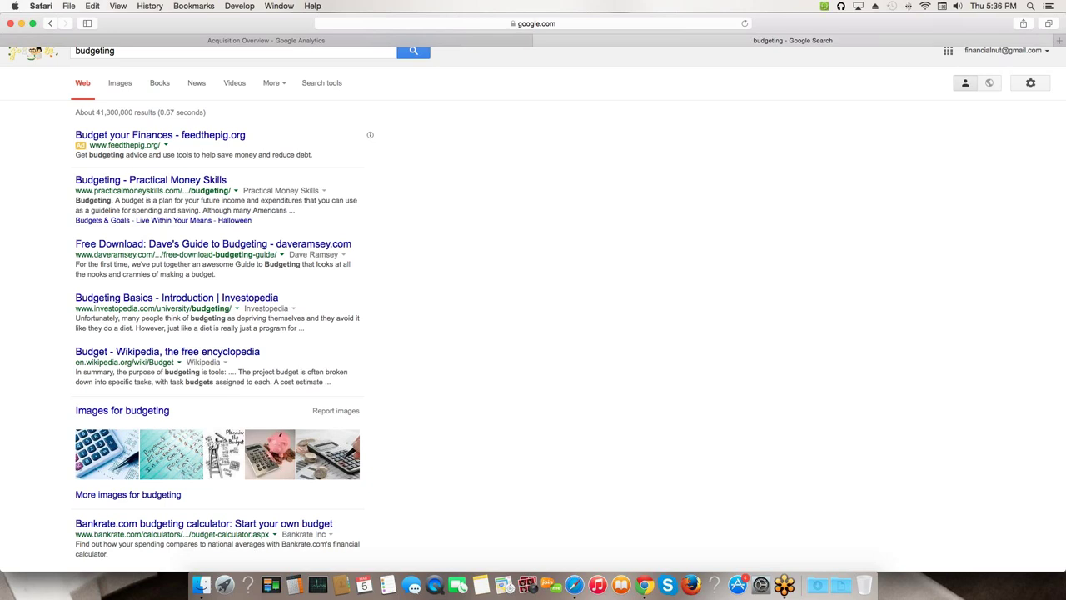
- Recheck the Top Channels pie in Analytics, then return to the 'budgeting' search results
{"action": "left_click", "coordinate": [189, 42]}
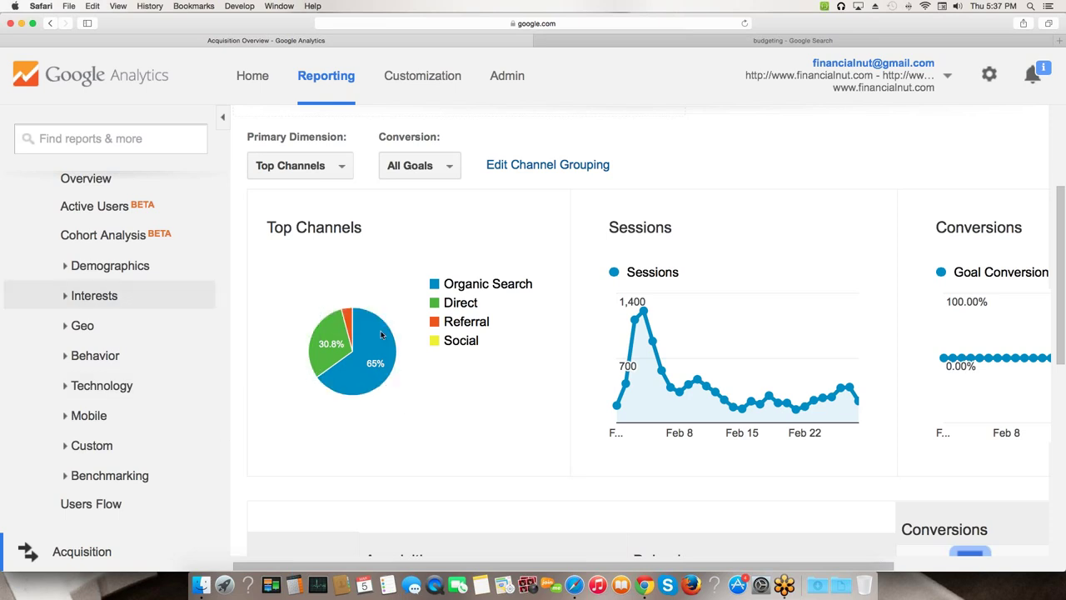
{"action": "mouse_move", "coordinate": [315, 356]}
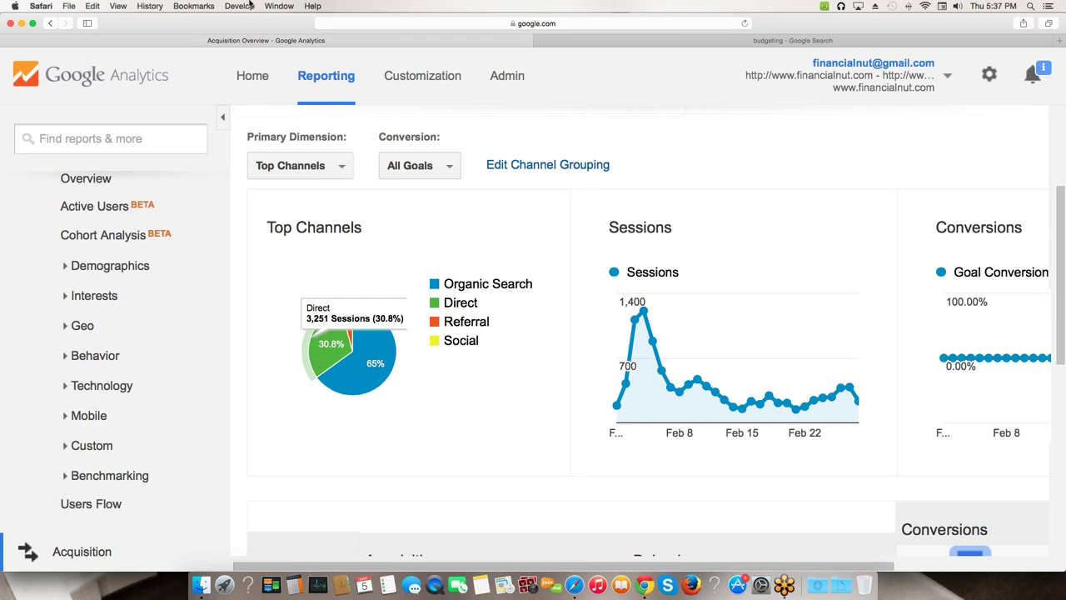
{"action": "left_click", "coordinate": [675, 40]}
{"action": "left_click", "coordinate": [440, 25]}
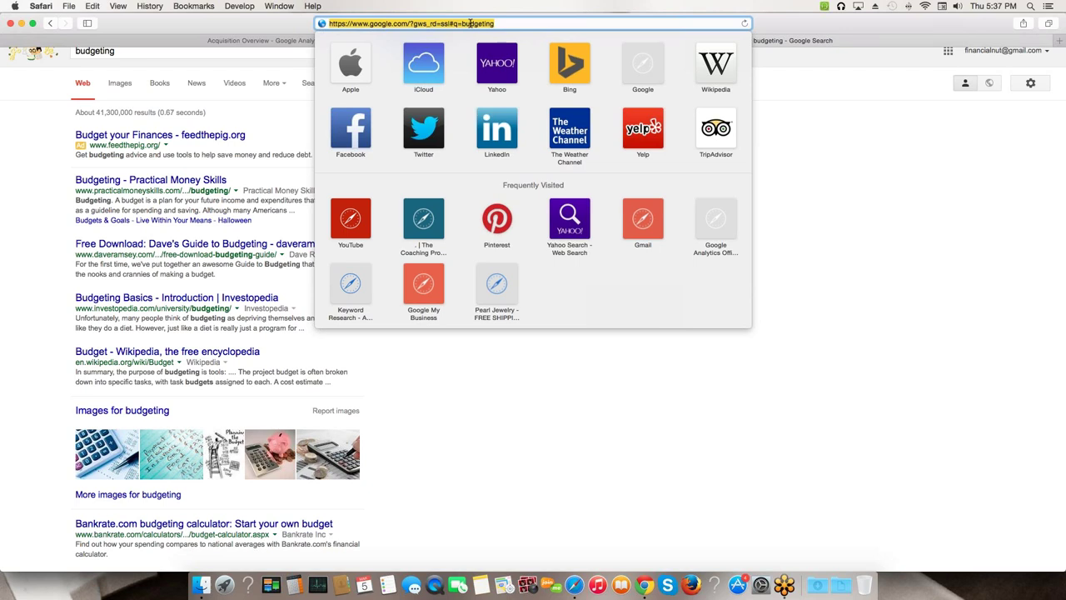
- Abandon the half-typed financialnut.com address and return to the Acquisition Overview report
{"action": "key", "text": "BackSpace"}
{"action": "type", "text": "financ"}
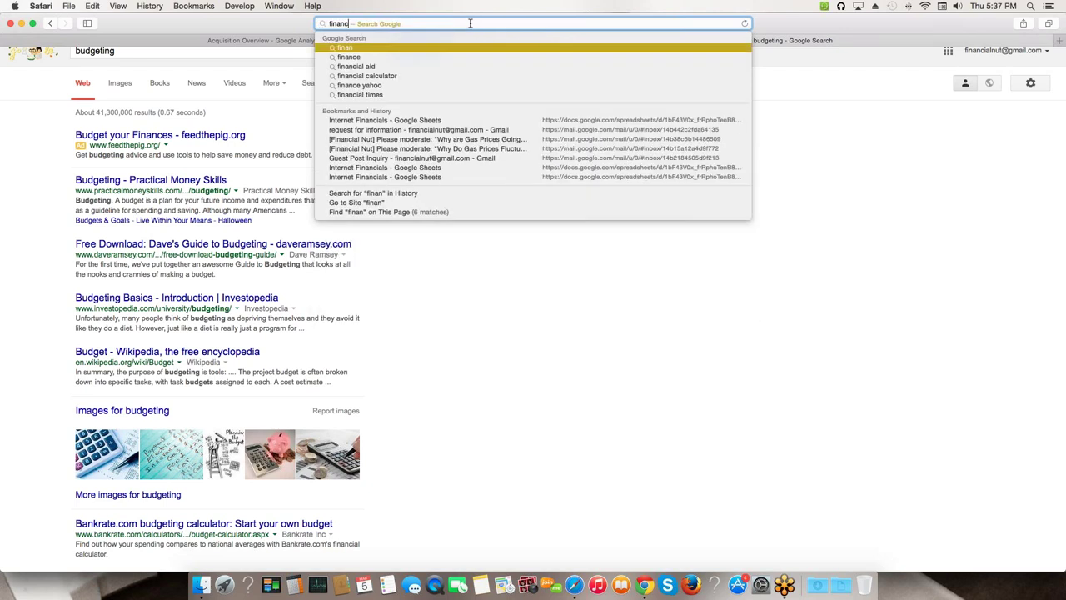
{"action": "type", "text": "ialnut.com"}
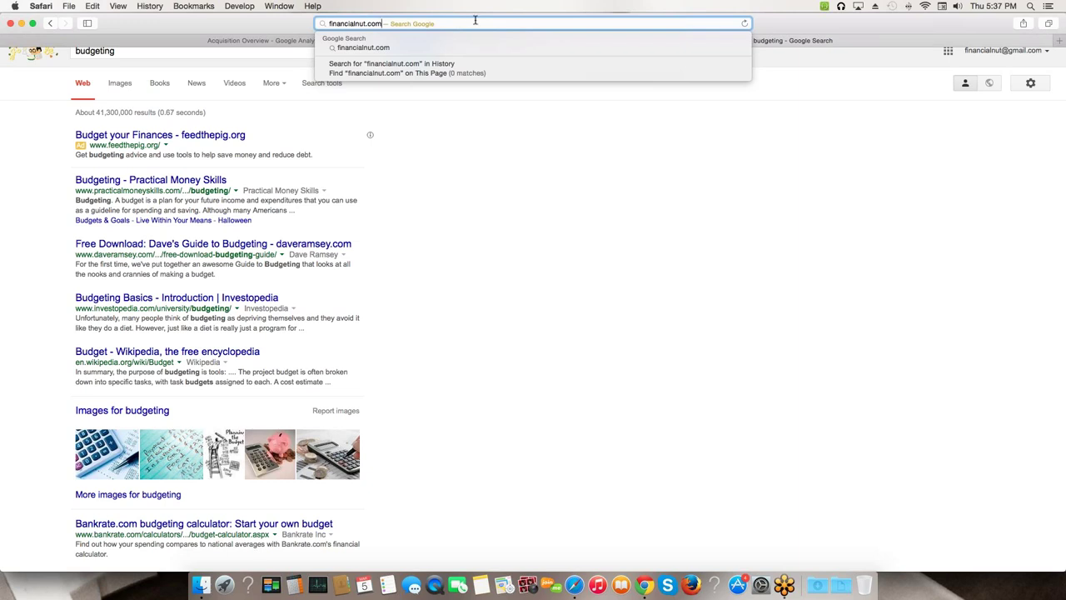
{"action": "left_click", "coordinate": [271, 41]}
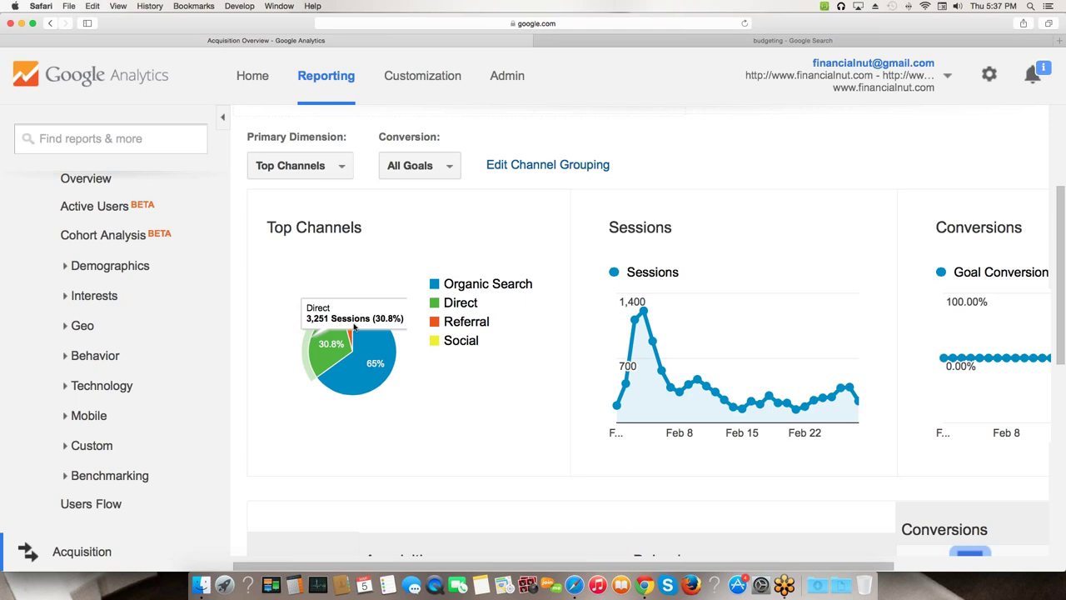
{"action": "mouse_move", "coordinate": [348, 325]}
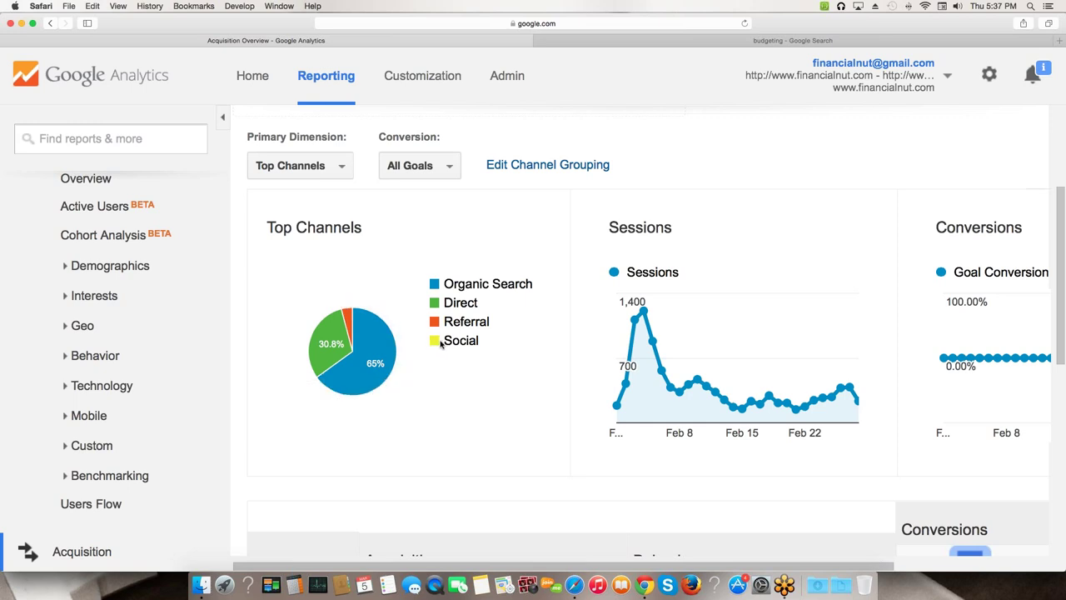
{"action": "scroll", "coordinate": [440, 333], "scroll_direction": "down", "scroll_amount": 2}
{"action": "mouse_move", "coordinate": [380, 279]}
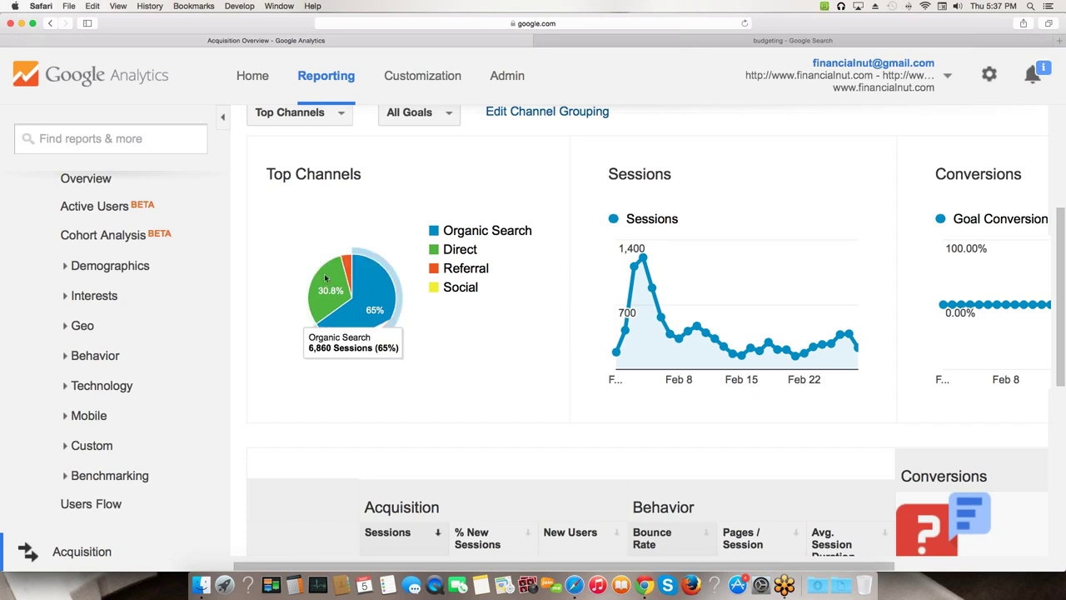
{"action": "mouse_move", "coordinate": [341, 286]}
{"action": "mouse_move", "coordinate": [375, 308]}
{"action": "scroll", "coordinate": [520, 271], "scroll_direction": "down", "scroll_amount": 3}
- Scroll to the channel table showing bounce rates for Organic Search, Direct, Referral and Social
{"action": "scroll", "coordinate": [520, 271], "scroll_direction": "down", "scroll_amount": 4}
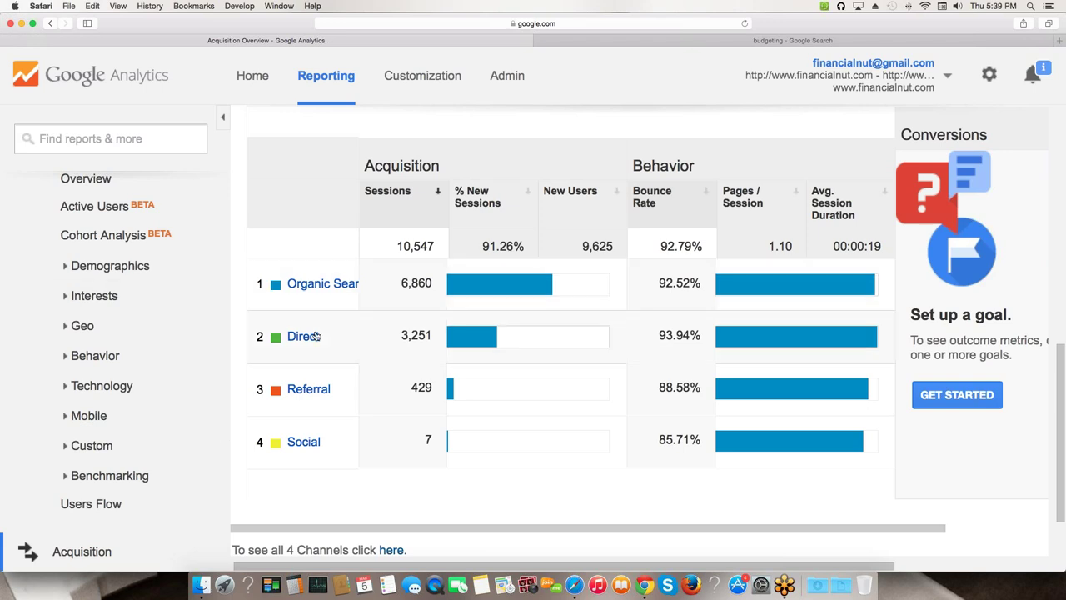
{"action": "scroll", "coordinate": [272, 378], "scroll_direction": "down", "scroll_amount": 3}
{"action": "scroll", "coordinate": [271, 378], "scroll_direction": "up", "scroll_amount": 5}
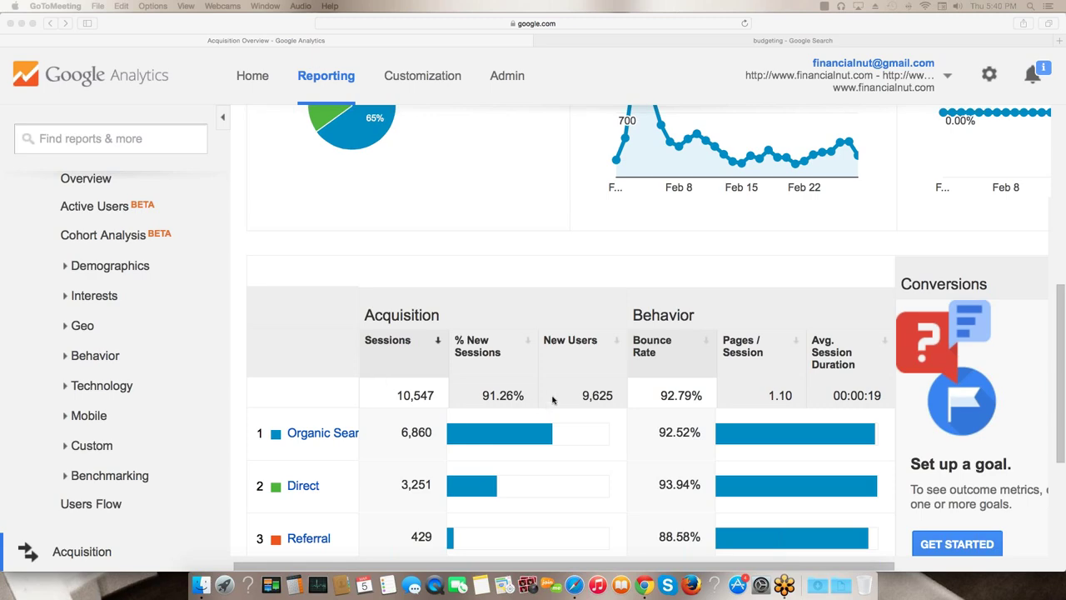
{"action": "scroll", "coordinate": [375, 333], "scroll_direction": "down", "scroll_amount": 5}
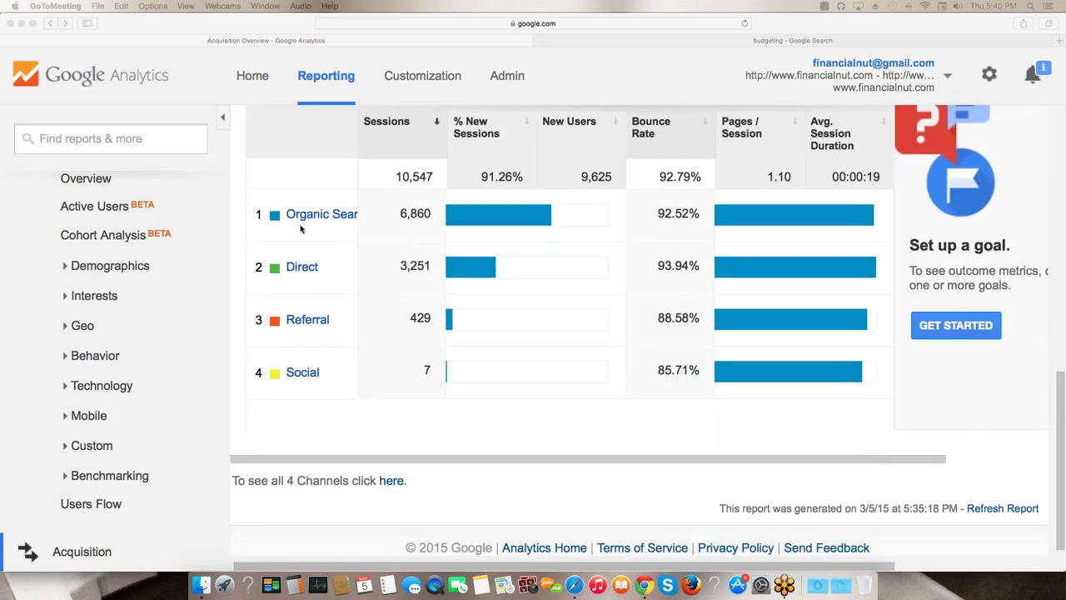
{"action": "scroll", "coordinate": [312, 206], "scroll_direction": "down", "scroll_amount": 1}
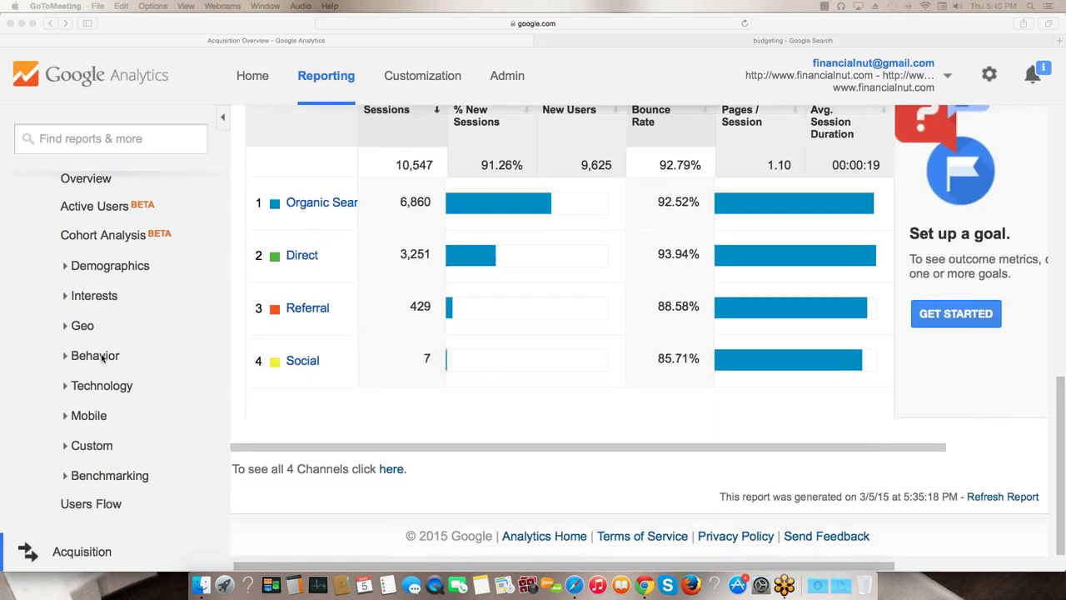
- Open All Traffic > Channels and scroll to Organic Search's 94.75% new sessions and 6,500 new users
{"action": "scroll", "coordinate": [104, 358], "scroll_direction": "down", "scroll_amount": 6}
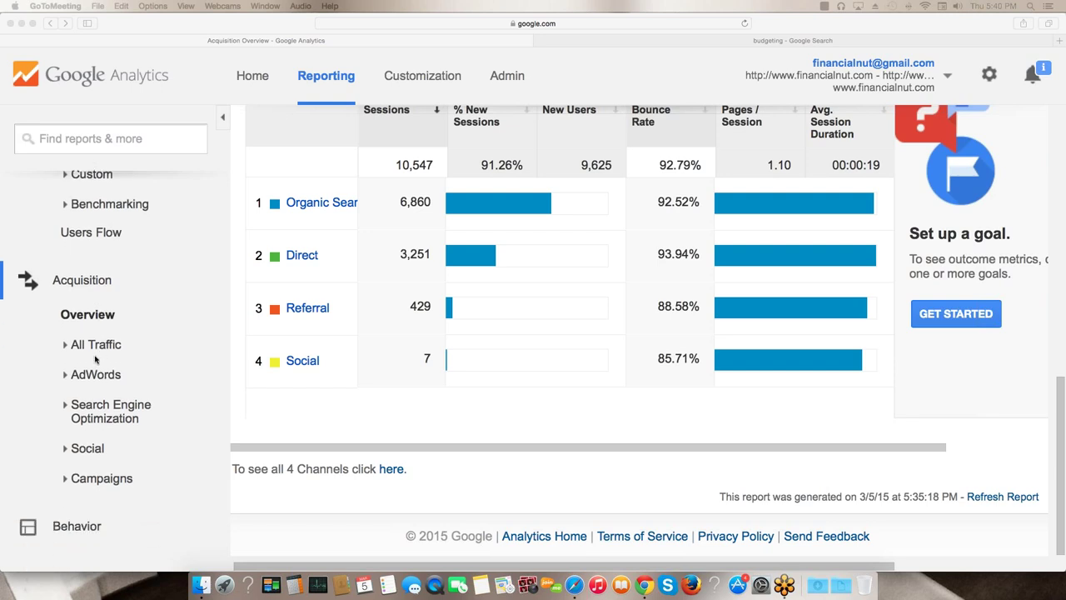
{"action": "left_click", "coordinate": [67, 317]}
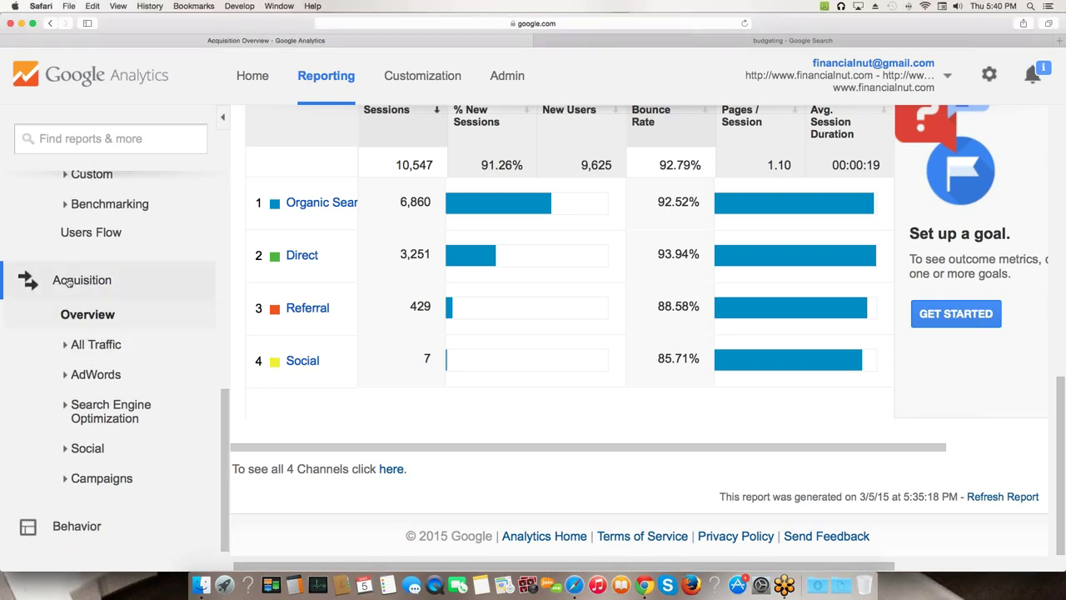
{"action": "left_click", "coordinate": [100, 344]}
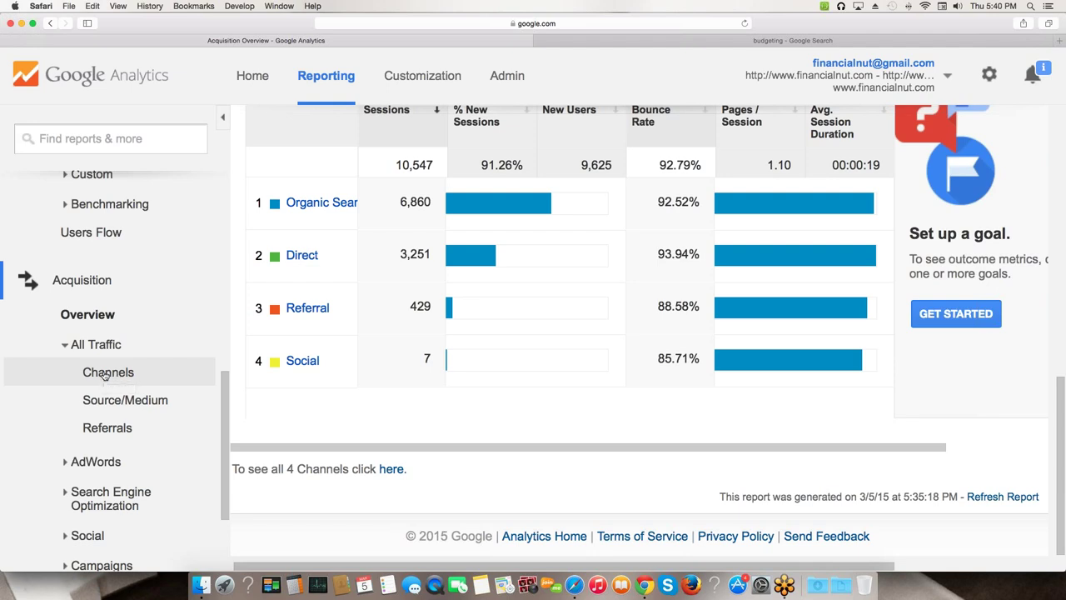
{"action": "left_click", "coordinate": [104, 375]}
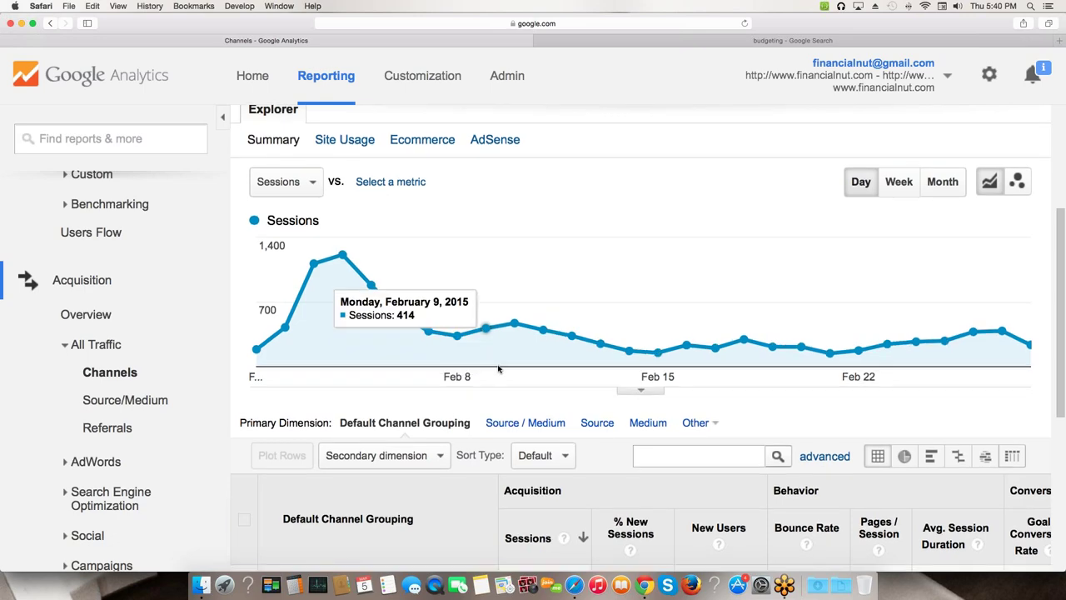
{"action": "scroll", "coordinate": [504, 373], "scroll_direction": "down", "scroll_amount": 5}
{"action": "scroll", "coordinate": [510, 380], "scroll_direction": "down", "scroll_amount": 4}
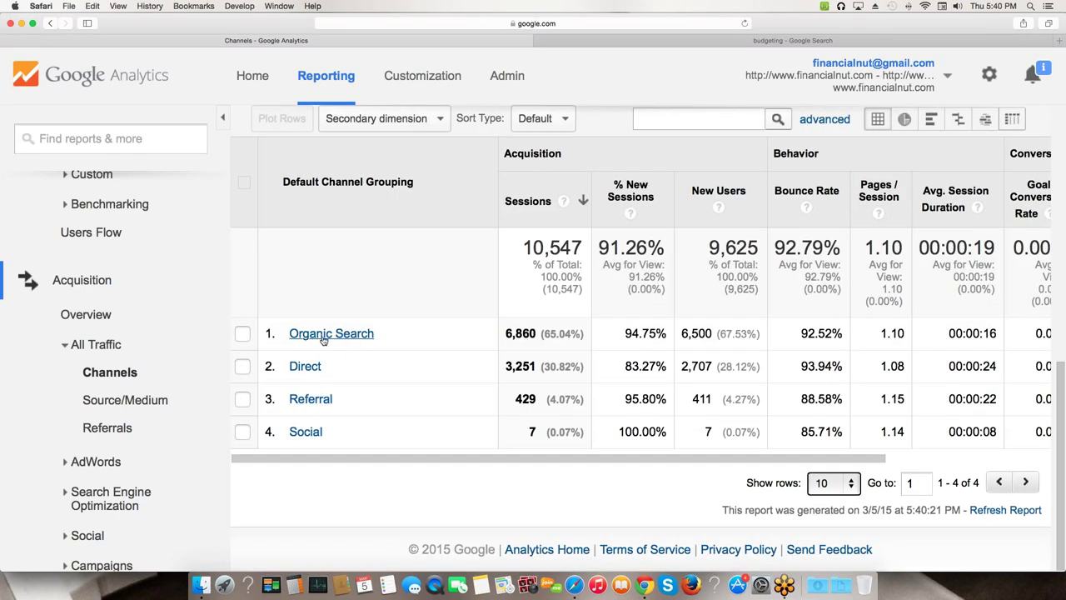
- Drill into Organic Search keywords and review rows led by (not provided) and 'gas prices going up'
{"action": "left_click", "coordinate": [328, 335]}
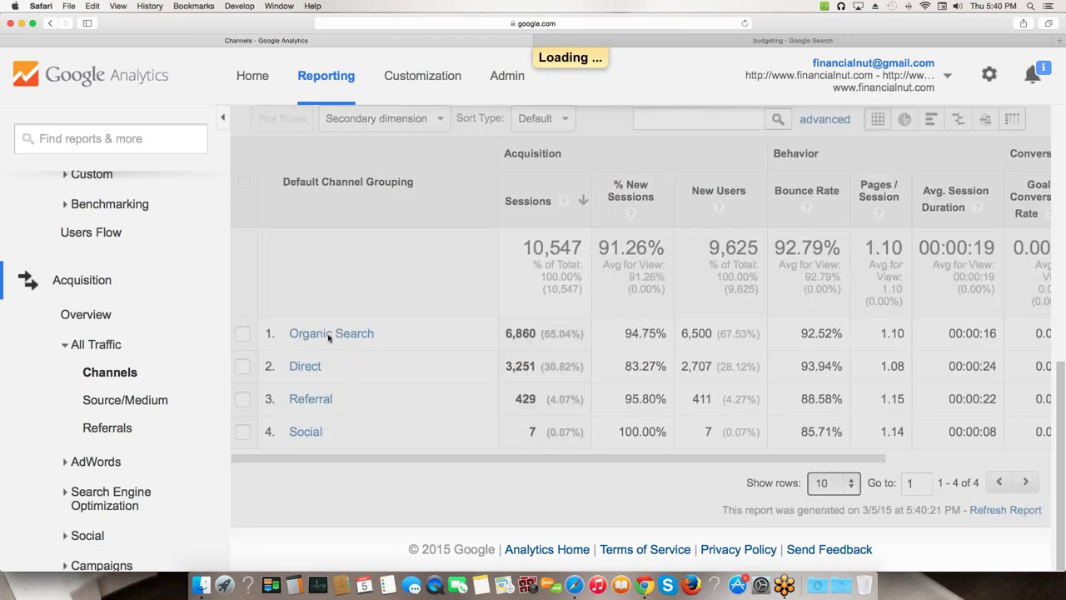
{"action": "scroll", "coordinate": [328, 340], "scroll_direction": "down", "scroll_amount": 7}
{"action": "scroll", "coordinate": [328, 340], "scroll_direction": "down", "scroll_amount": 3}
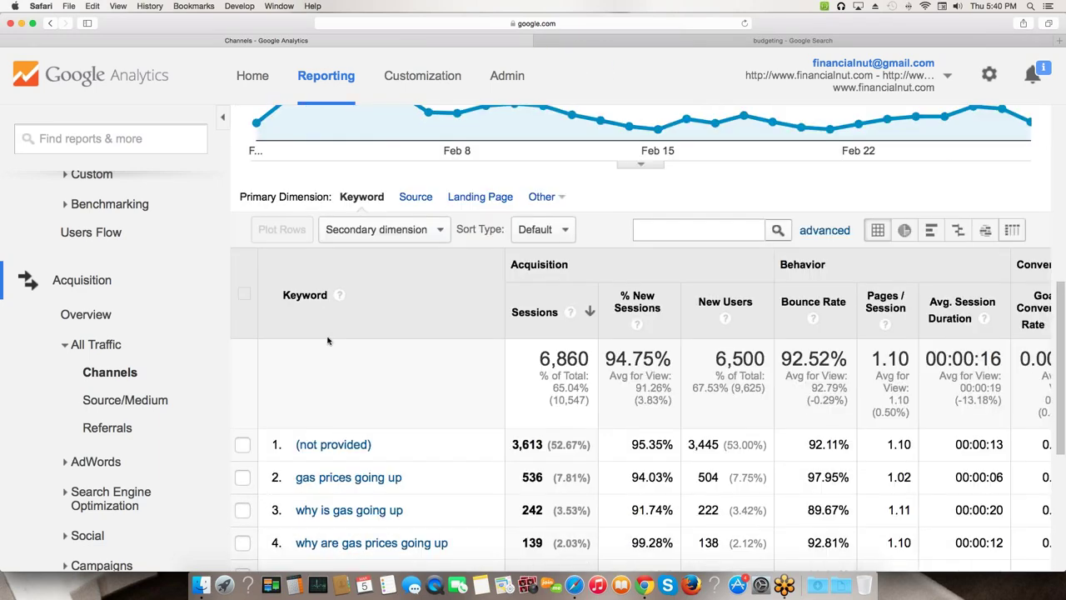
{"action": "scroll", "coordinate": [325, 344], "scroll_direction": "down", "scroll_amount": 3}
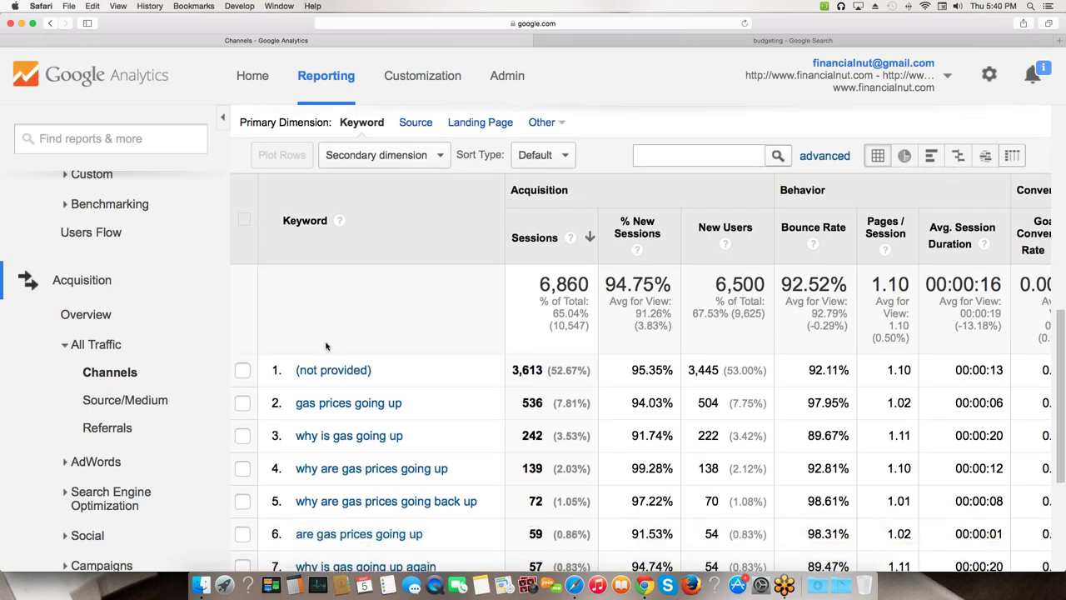
{"action": "scroll", "coordinate": [329, 360], "scroll_direction": "down", "scroll_amount": 3}
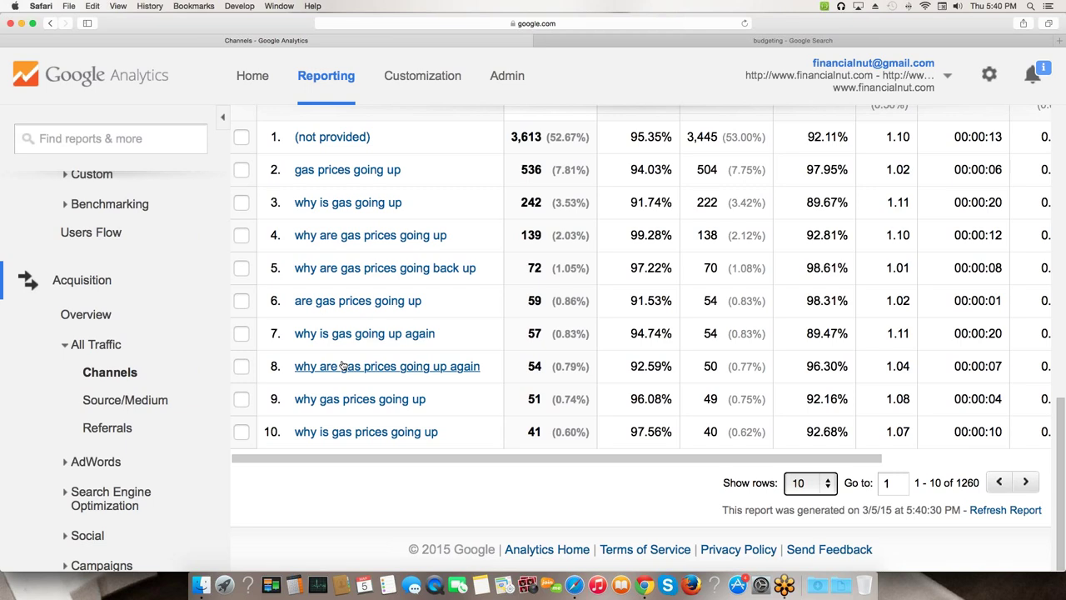
{"action": "left_click_drag", "start_coordinate": [295, 170], "coordinate": [1009, 429]}
{"action": "left_click", "coordinate": [523, 474]}
{"action": "scroll", "coordinate": [399, 237], "scroll_direction": "right", "scroll_amount": 1}
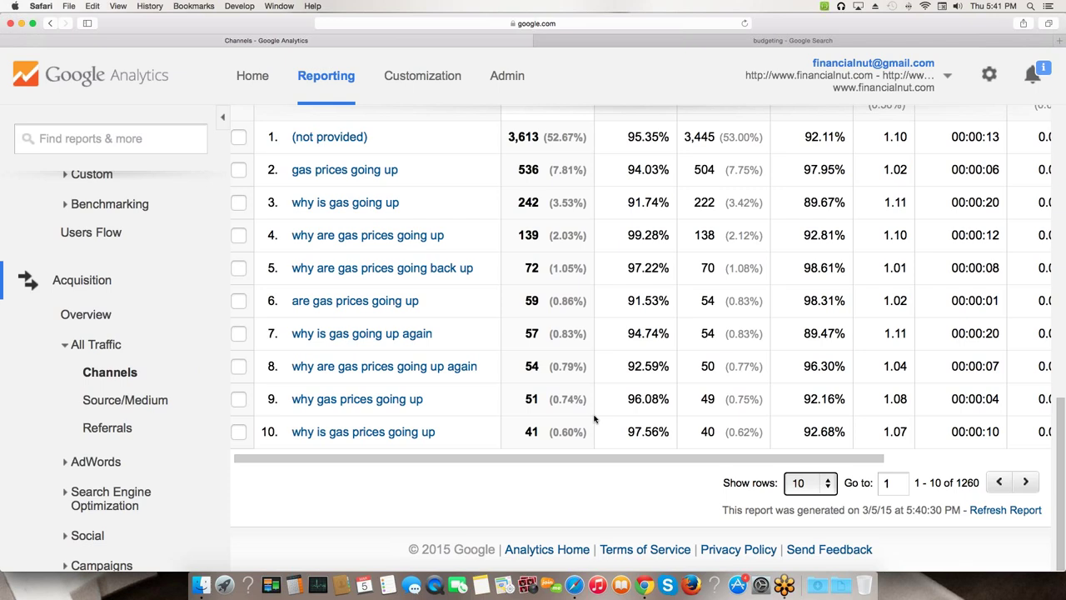
- Show 1000 keyword rows per page and scroll down through the keyword list
{"action": "left_click", "coordinate": [816, 486]}
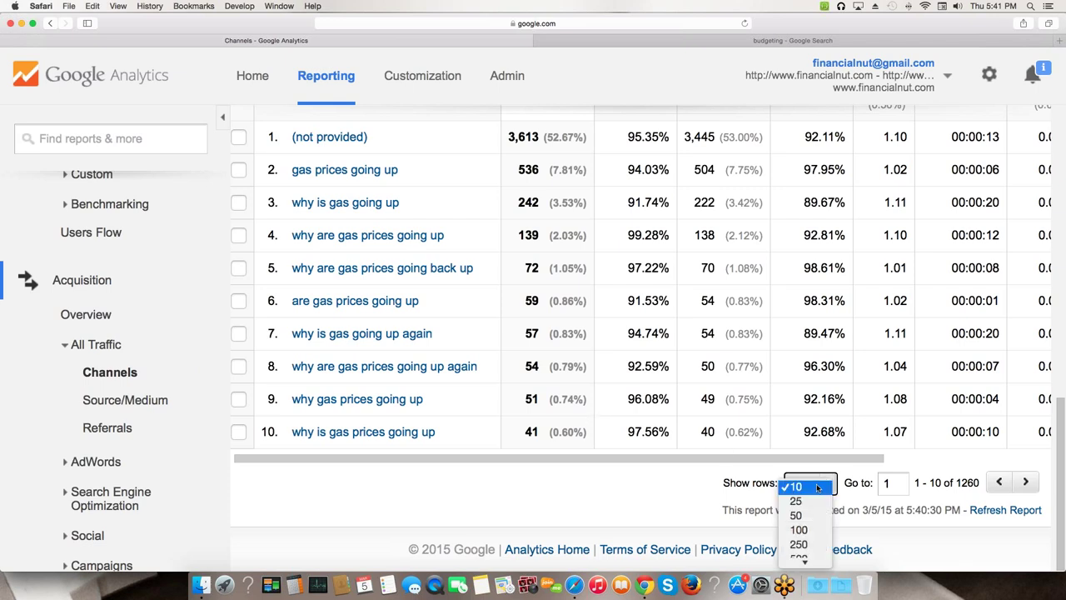
{"action": "left_click", "coordinate": [801, 528]}
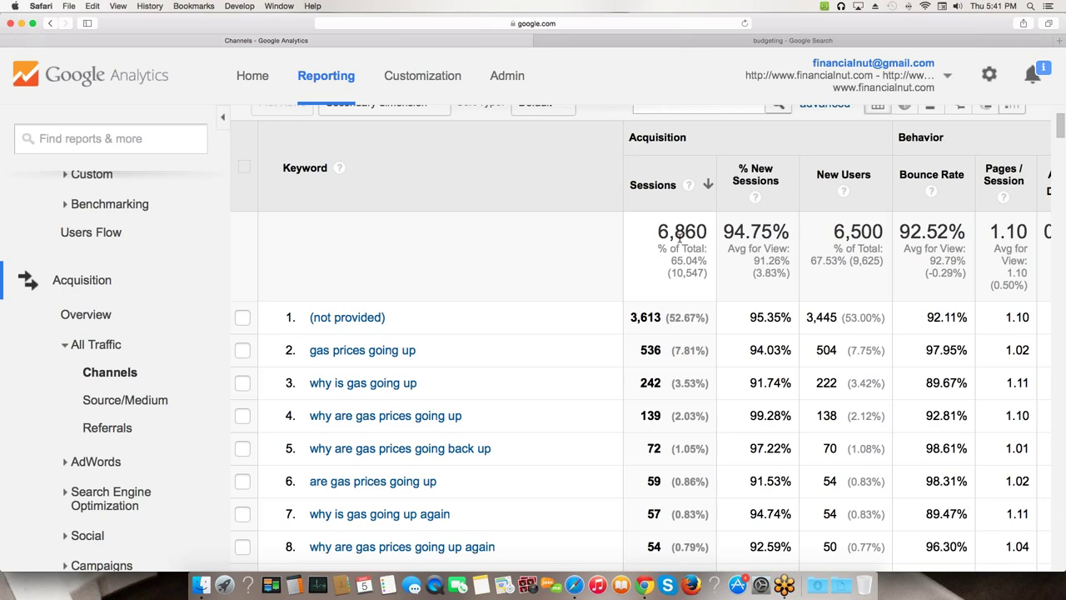
{"action": "scroll", "coordinate": [639, 315], "scroll_direction": "down", "scroll_amount": 5}
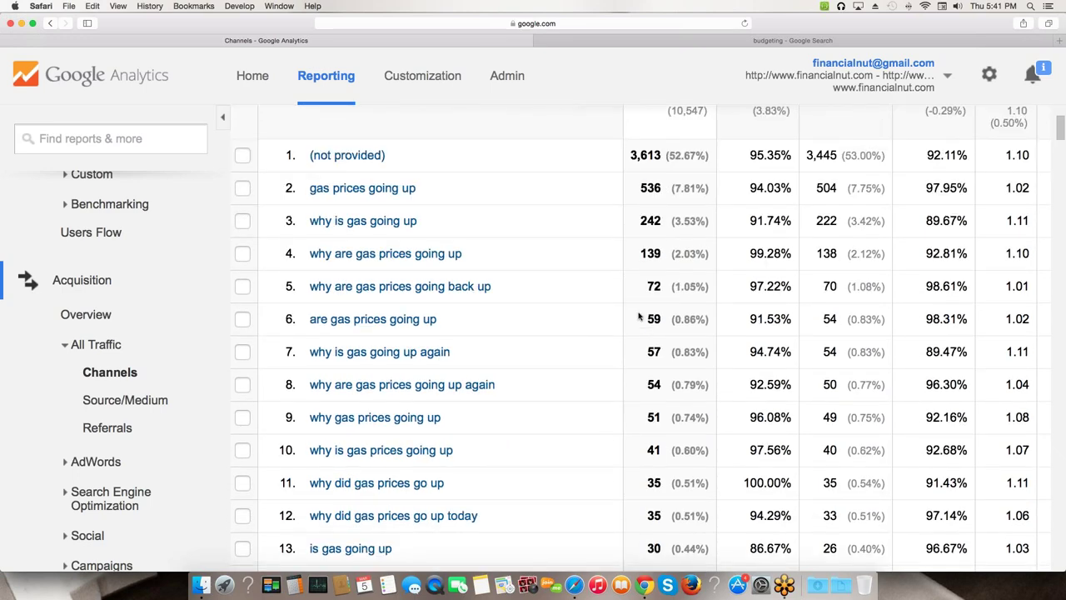
{"action": "scroll", "coordinate": [638, 315], "scroll_direction": "down", "scroll_amount": 6}
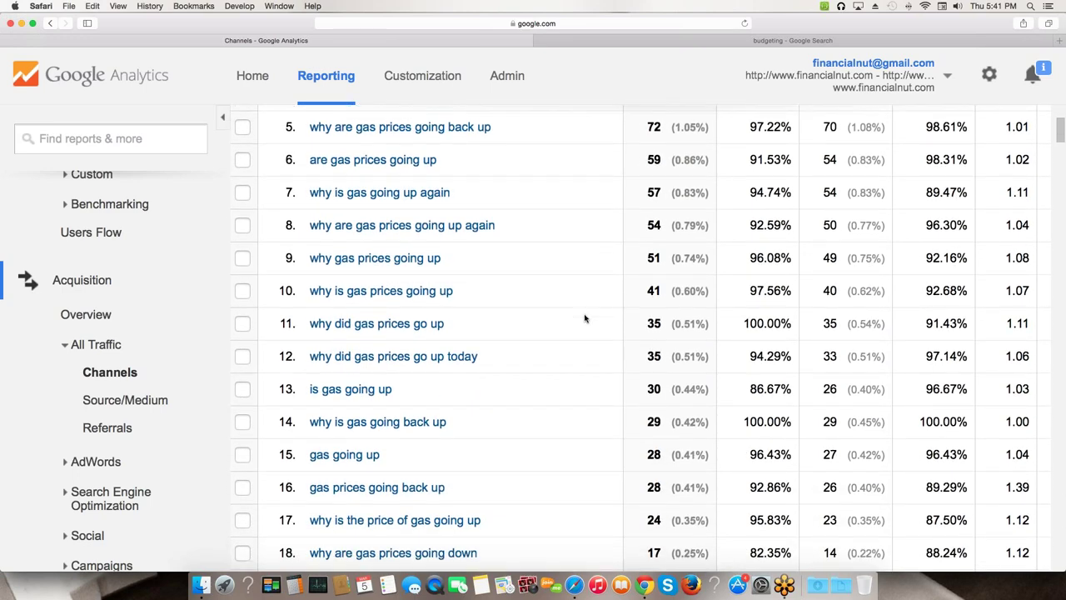
{"action": "scroll", "coordinate": [584, 317], "scroll_direction": "down", "scroll_amount": 9}
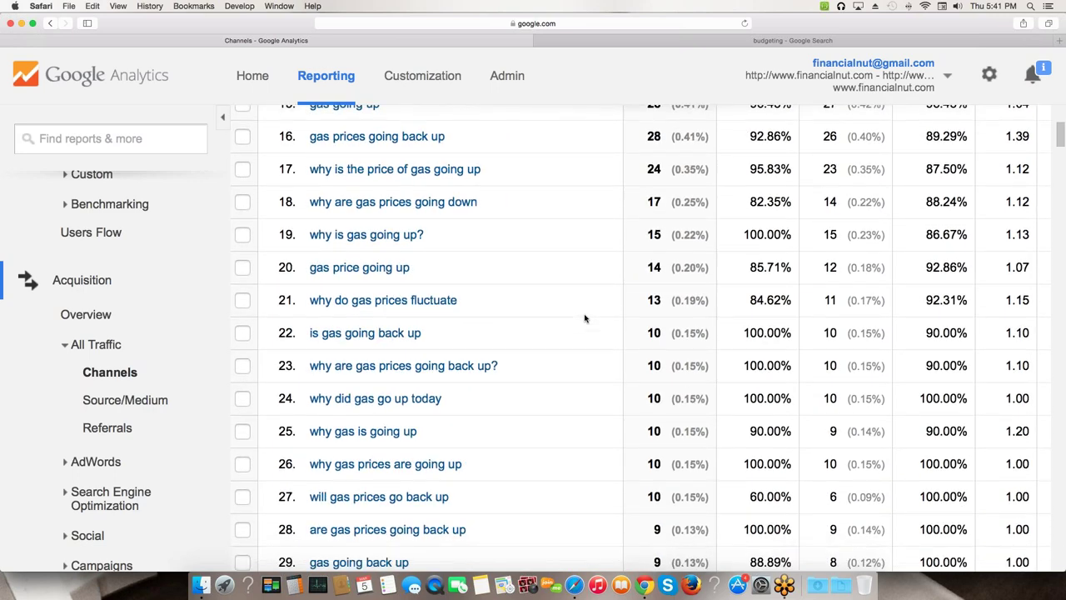
{"action": "scroll", "coordinate": [584, 318], "scroll_direction": "down", "scroll_amount": 12}
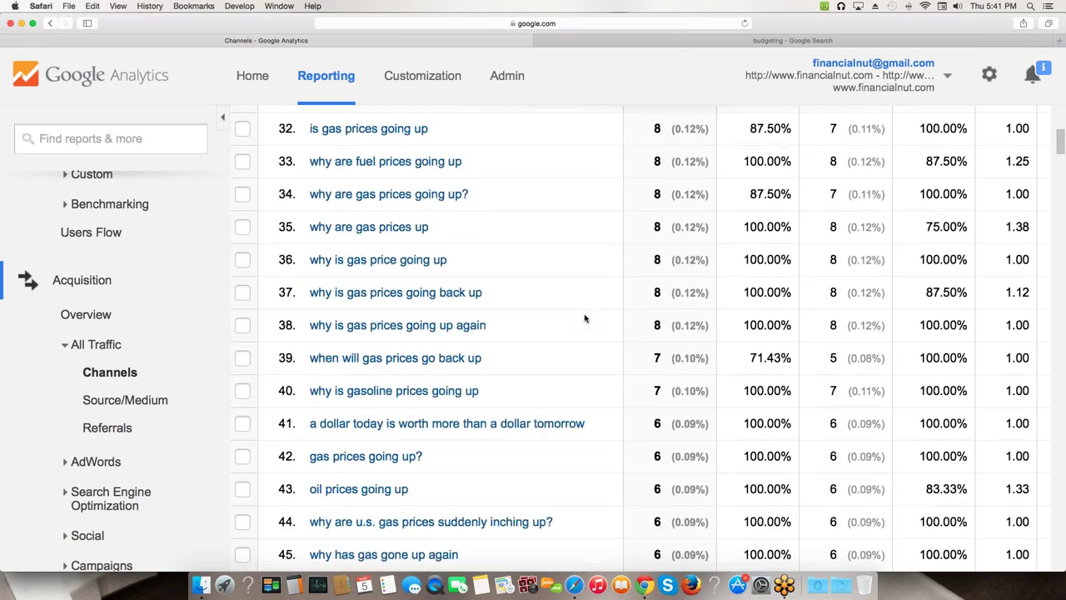
{"action": "scroll", "coordinate": [584, 317], "scroll_direction": "down", "scroll_amount": 7}
{"action": "scroll", "coordinate": [585, 317], "scroll_direction": "down", "scroll_amount": 10}
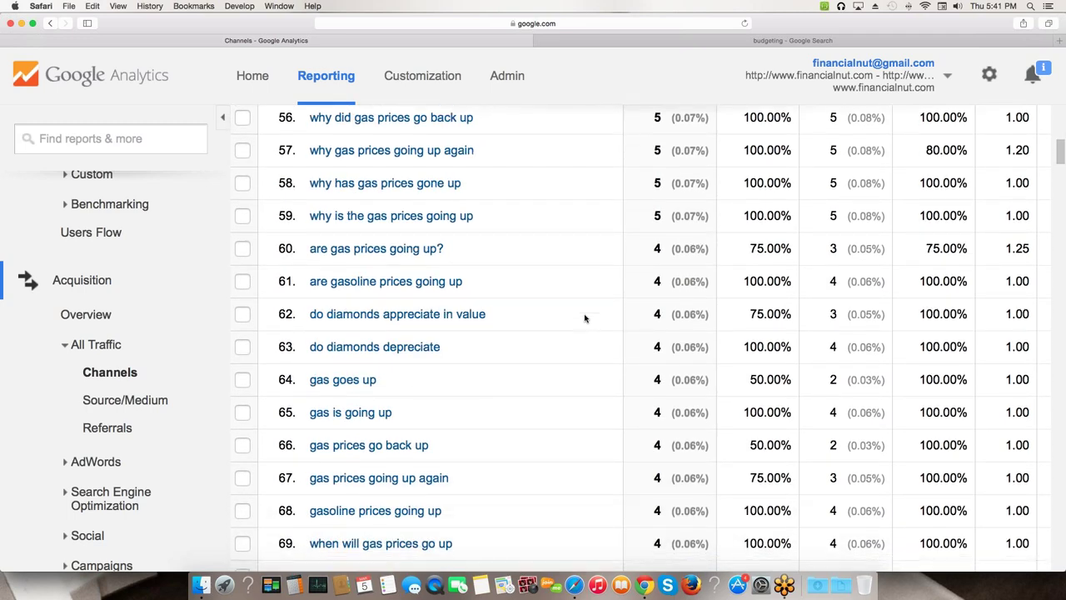
{"action": "scroll", "coordinate": [585, 317], "scroll_direction": "down", "scroll_amount": 10}
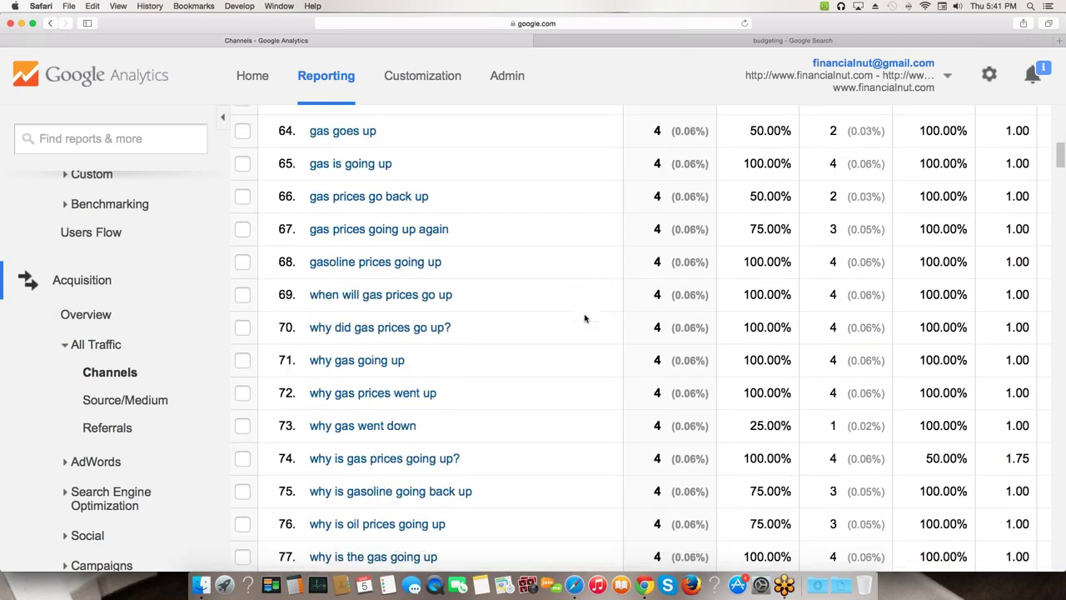
{"action": "scroll", "coordinate": [585, 317], "scroll_direction": "down", "scroll_amount": 15}
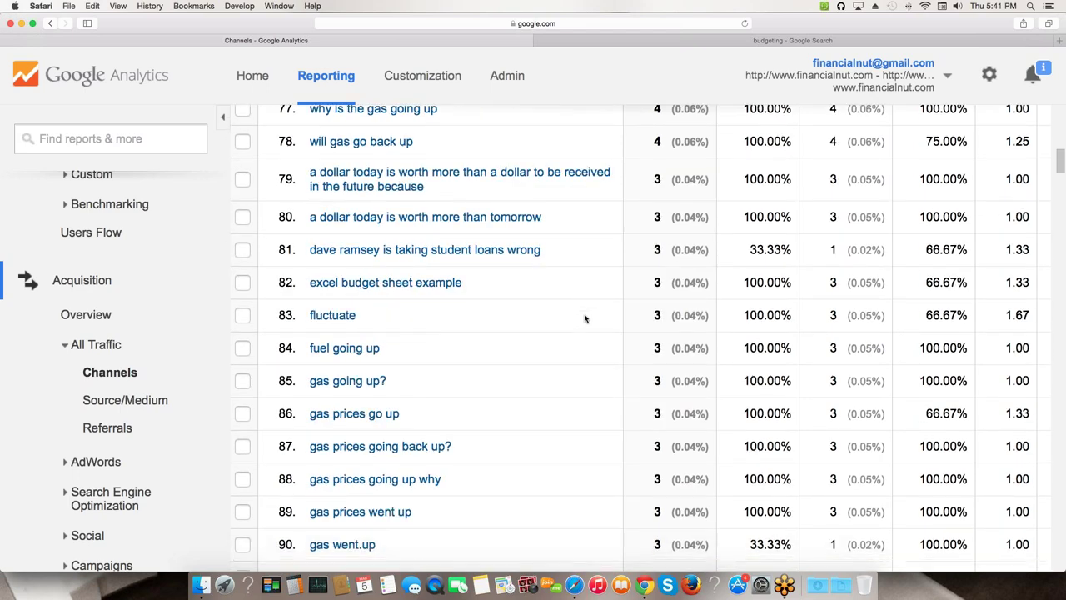
{"action": "scroll", "coordinate": [585, 318], "scroll_direction": "down", "scroll_amount": 12}
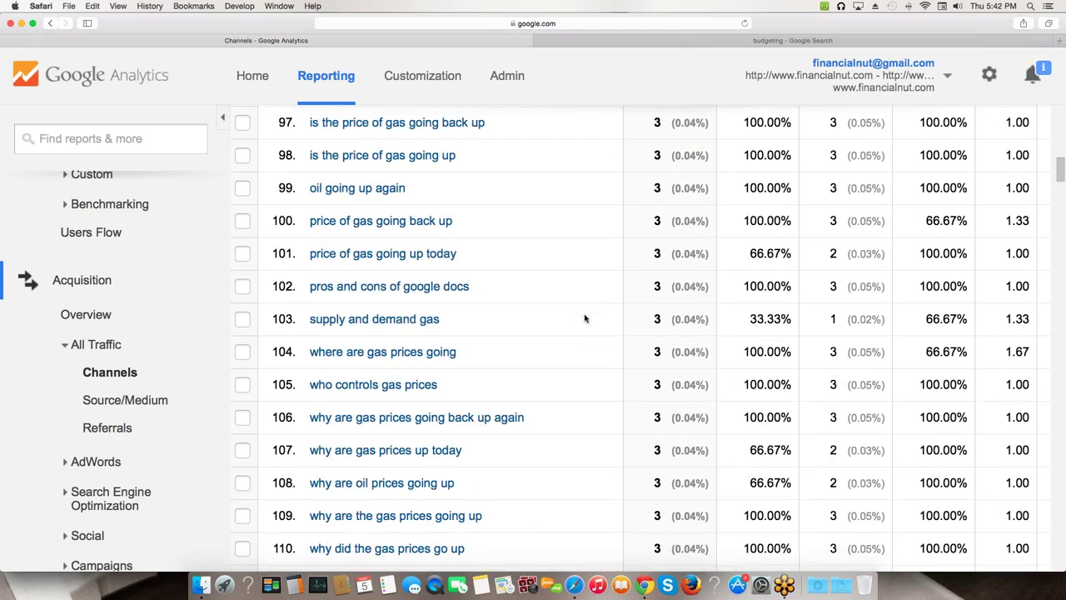
{"action": "scroll", "coordinate": [584, 318], "scroll_direction": "down", "scroll_amount": 13}
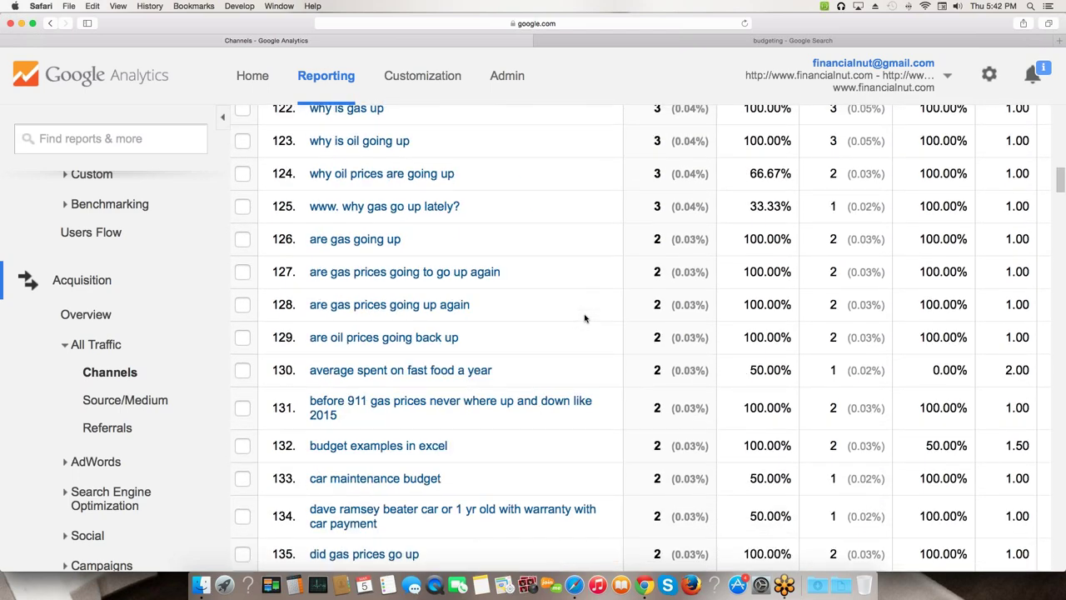
{"action": "scroll", "coordinate": [585, 318], "scroll_direction": "down", "scroll_amount": 16}
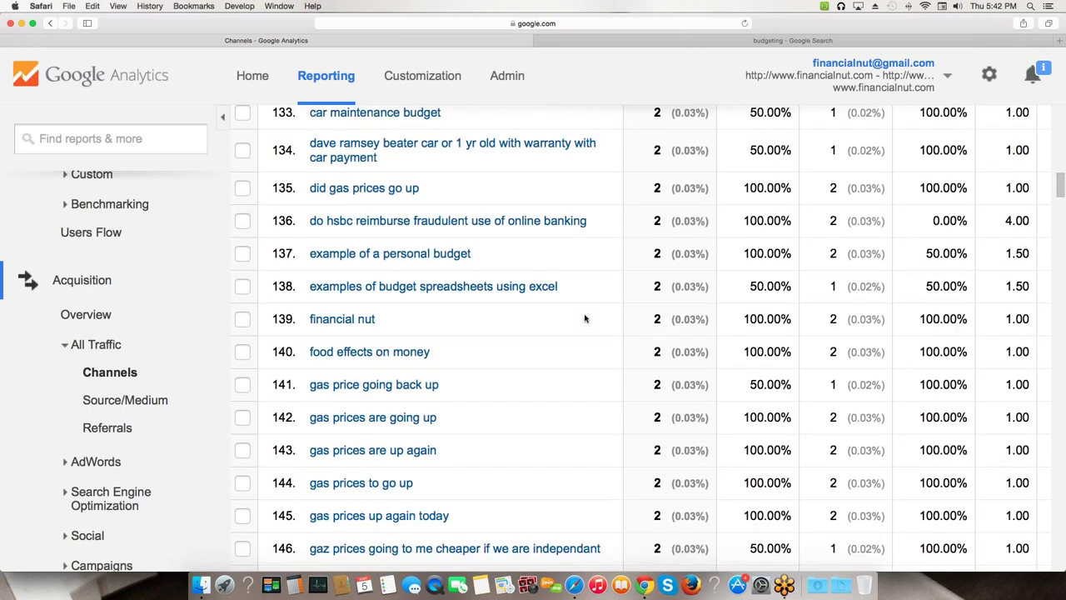
{"action": "scroll", "coordinate": [585, 317], "scroll_direction": "down", "scroll_amount": 6}
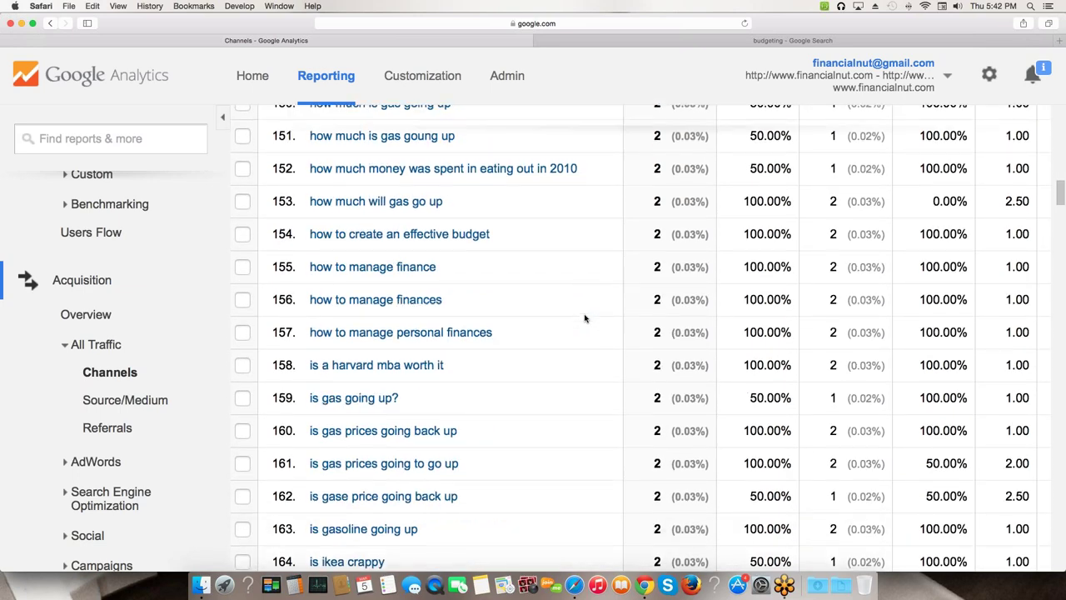
{"action": "scroll", "coordinate": [585, 317], "scroll_direction": "up", "scroll_amount": 6}
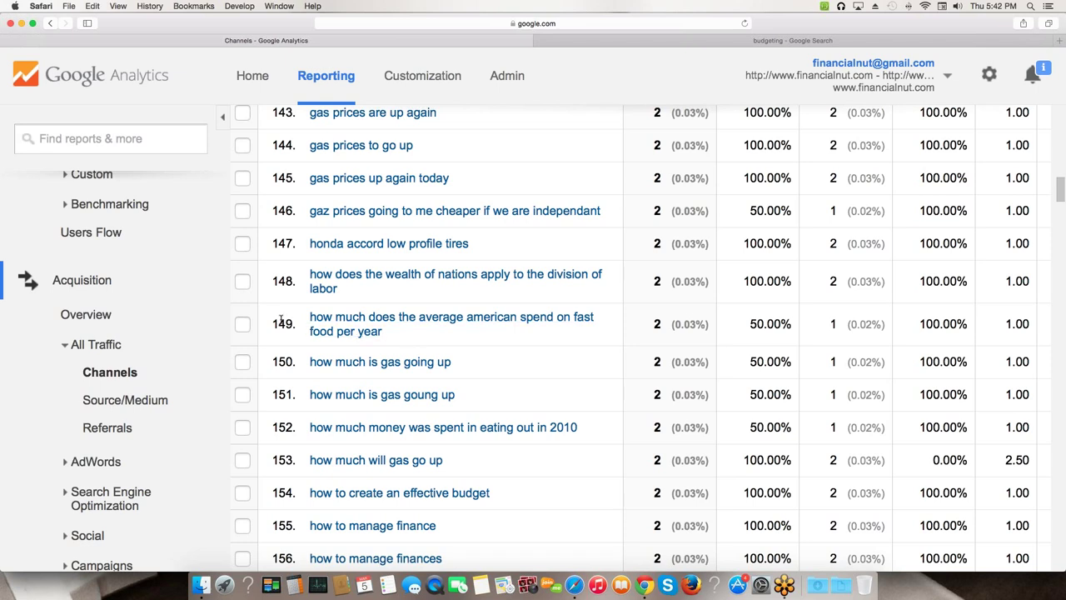
- Select the row 149 query, scroll to the last long-tail keywords, then return to the top
{"action": "left_click_drag", "start_coordinate": [274, 323], "coordinate": [295, 323]}
{"action": "left_click_drag", "start_coordinate": [319, 316], "coordinate": [411, 330]}
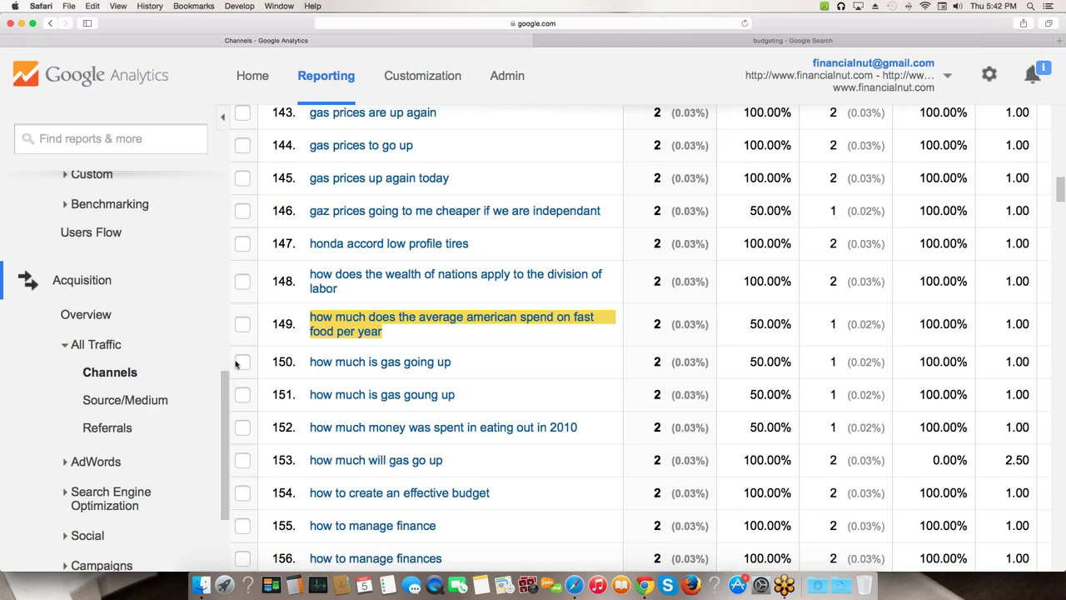
{"action": "scroll", "coordinate": [366, 363], "scroll_direction": "down", "scroll_amount": 2}
{"action": "scroll", "coordinate": [366, 361], "scroll_direction": "down", "scroll_amount": 6}
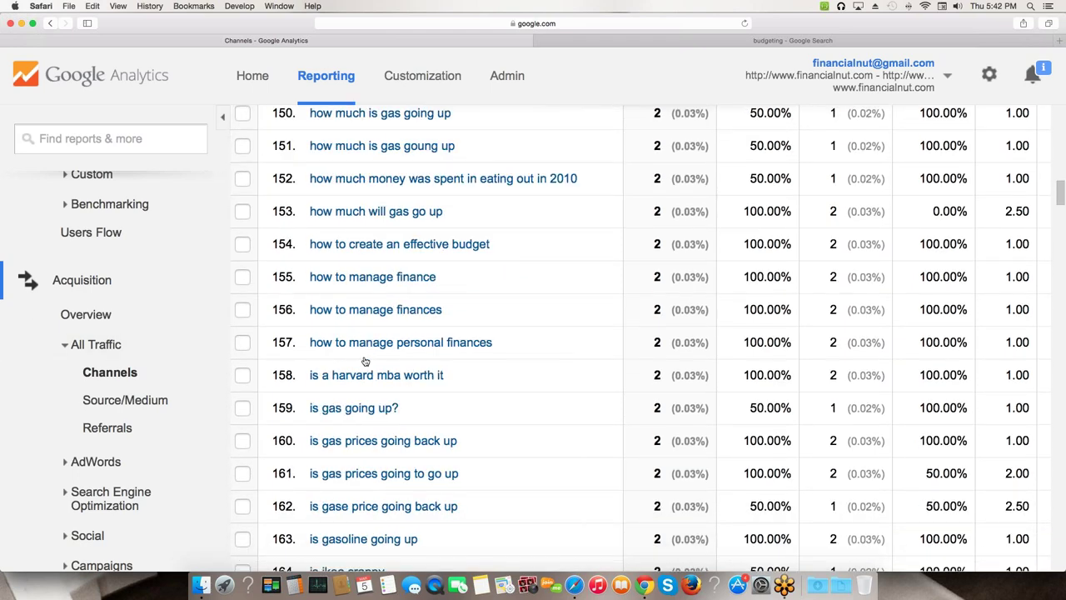
{"action": "scroll", "coordinate": [364, 360], "scroll_direction": "down", "scroll_amount": 10}
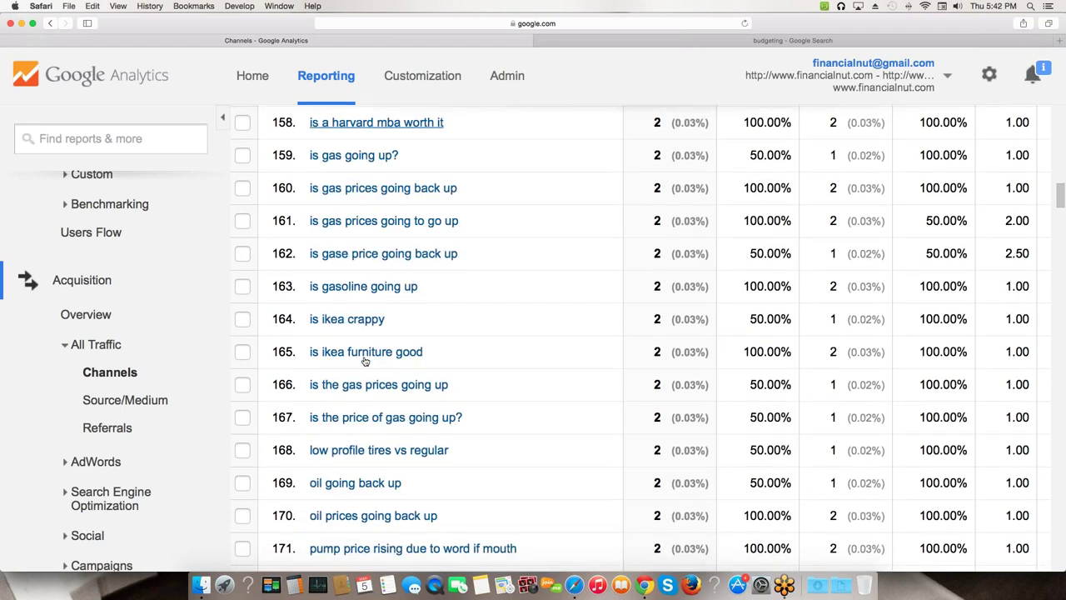
{"action": "scroll", "coordinate": [364, 361], "scroll_direction": "down", "scroll_amount": 12}
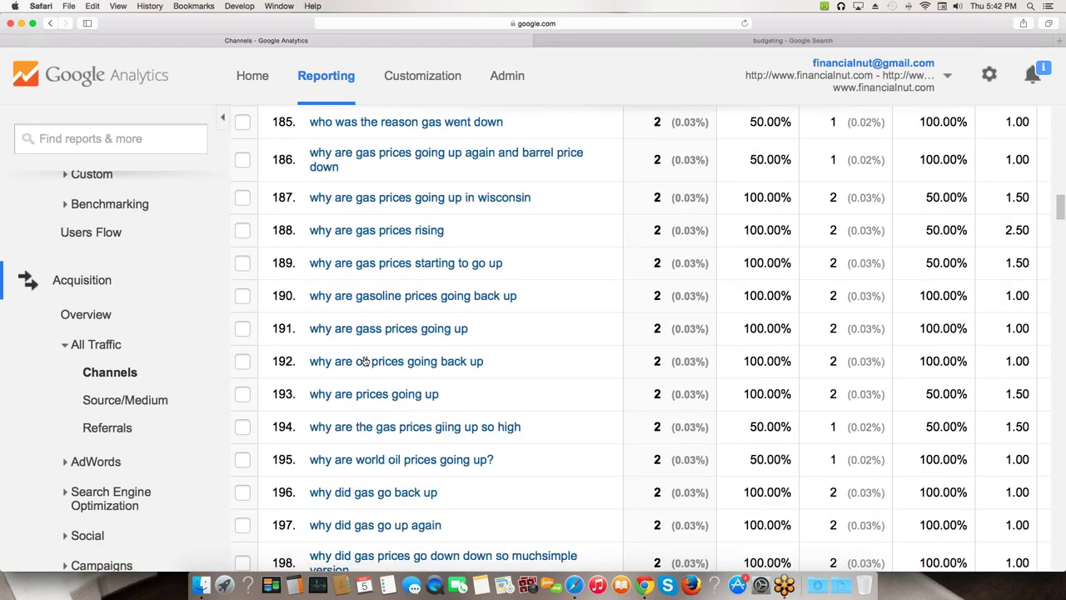
{"action": "scroll", "coordinate": [364, 361], "scroll_direction": "down", "scroll_amount": 7}
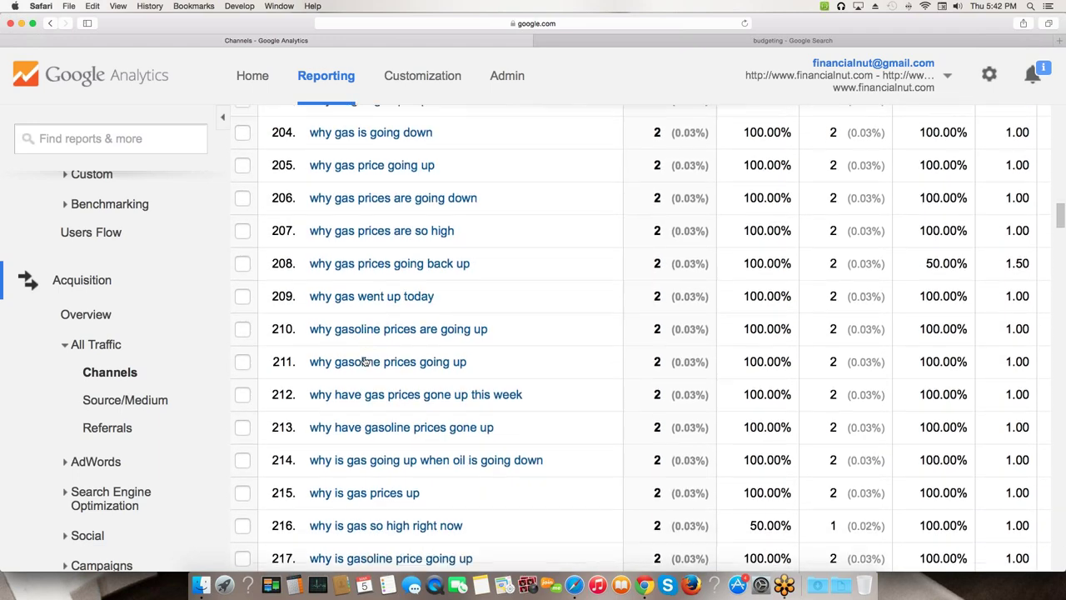
{"action": "left_click_drag", "start_coordinate": [1062, 221], "coordinate": [1034, 548]}
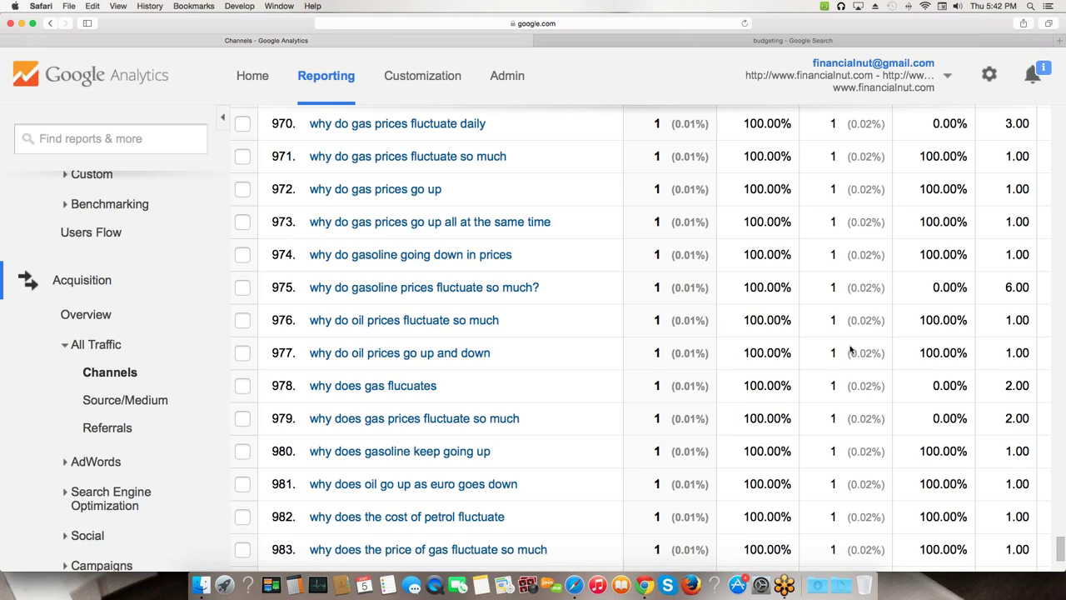
{"action": "left_click_drag", "start_coordinate": [1060, 546], "coordinate": [1060, 132]}
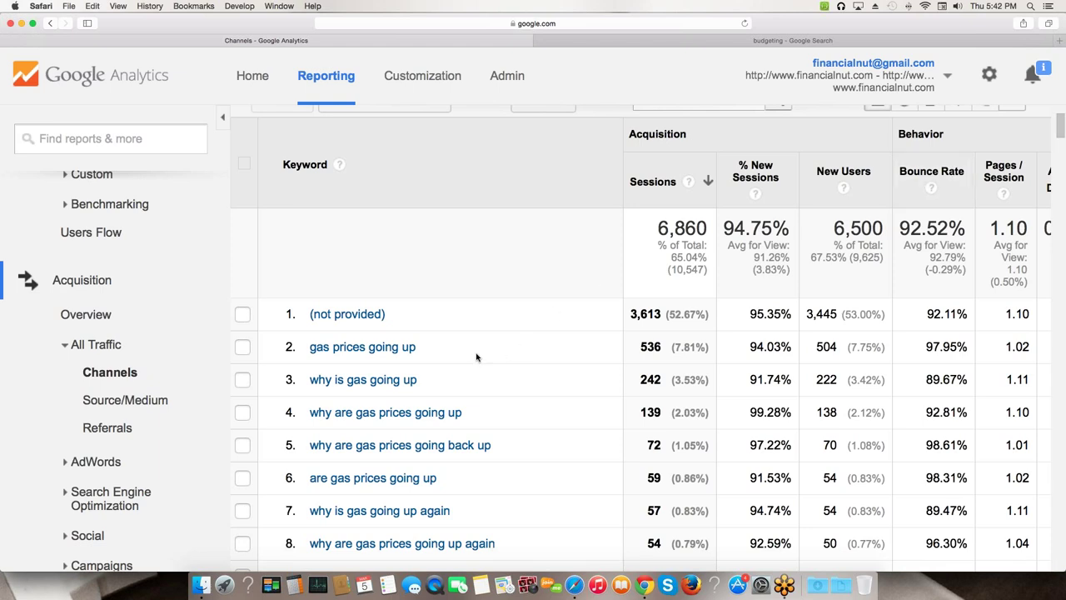
- Highlight the top gas-price keywords in rows 2–4, including 'why is gas going up'
{"action": "left_click_drag", "start_coordinate": [305, 348], "coordinate": [424, 350]}
{"action": "scroll", "coordinate": [379, 373], "scroll_direction": "down", "scroll_amount": 1}
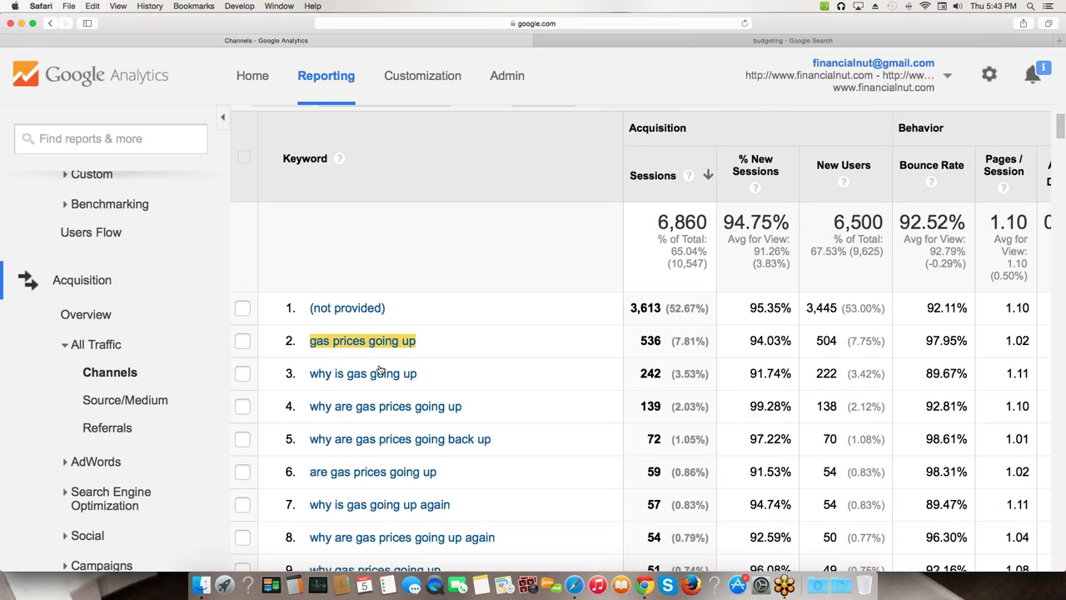
{"action": "scroll", "coordinate": [379, 372], "scroll_direction": "down", "scroll_amount": 1}
{"action": "triple_click", "coordinate": [317, 362]}
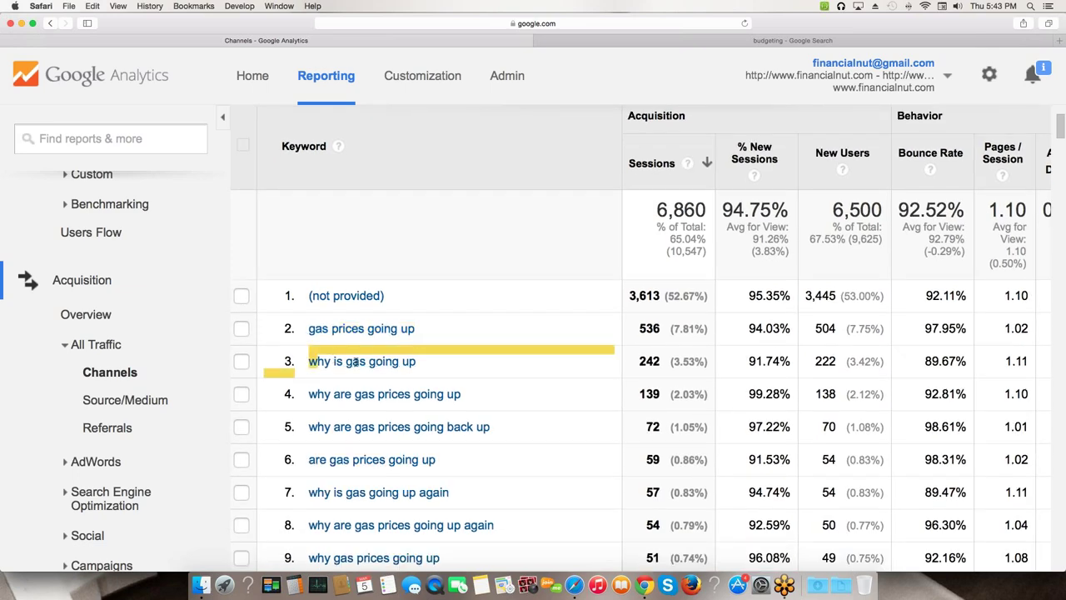
{"action": "left_click", "coordinate": [300, 390]}
{"action": "left_click_drag", "start_coordinate": [300, 390], "coordinate": [467, 397]}
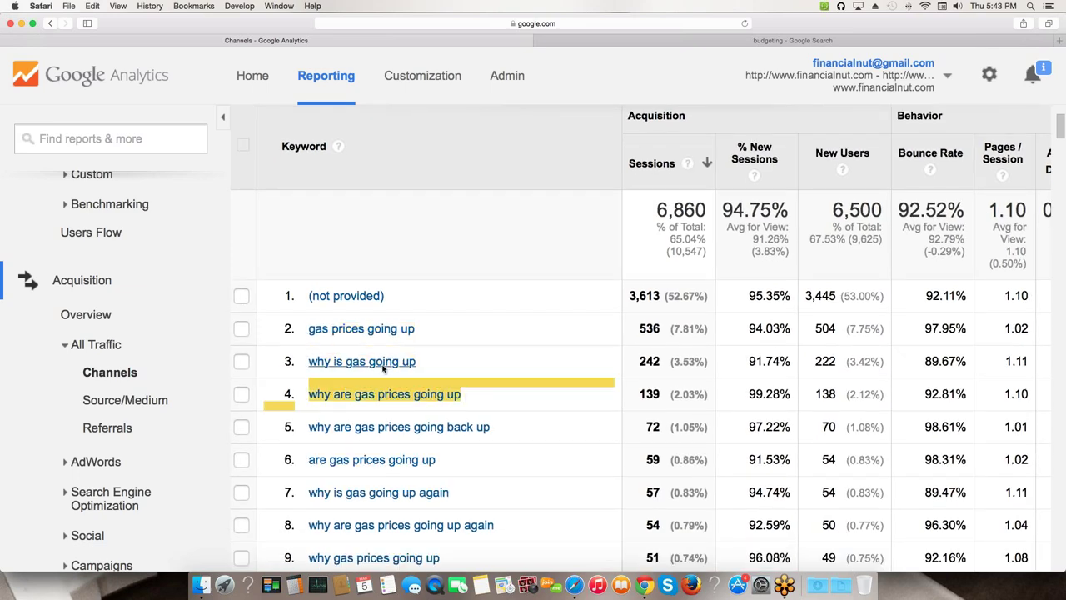
{"action": "scroll", "coordinate": [671, 325], "scroll_direction": "down", "scroll_amount": 8}
{"action": "scroll", "coordinate": [648, 339], "scroll_direction": "down", "scroll_amount": 6}
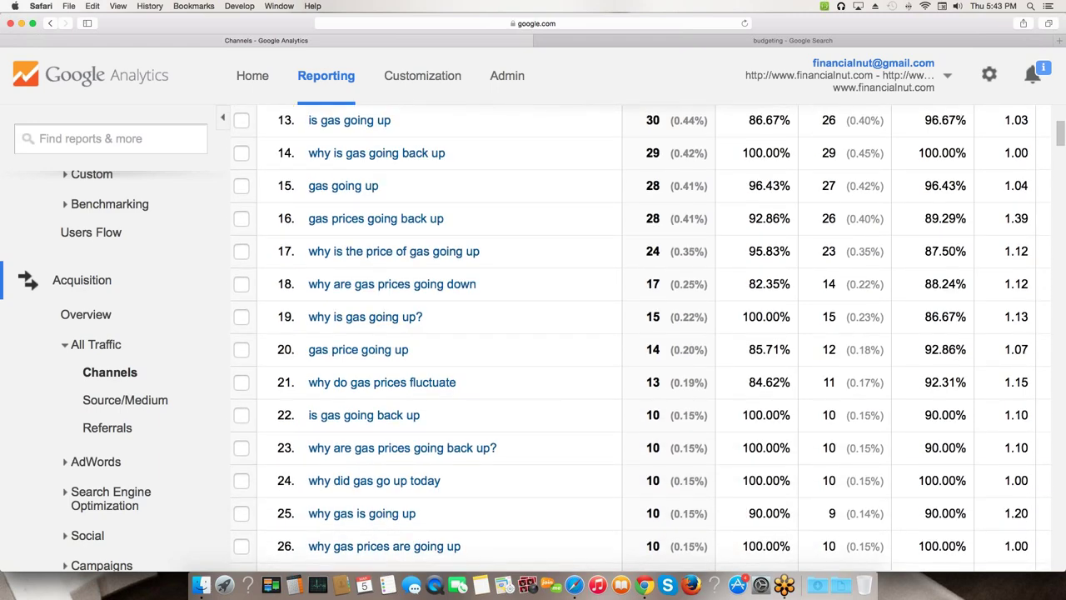
{"action": "scroll", "coordinate": [358, 329], "scroll_direction": "down", "scroll_amount": 5}
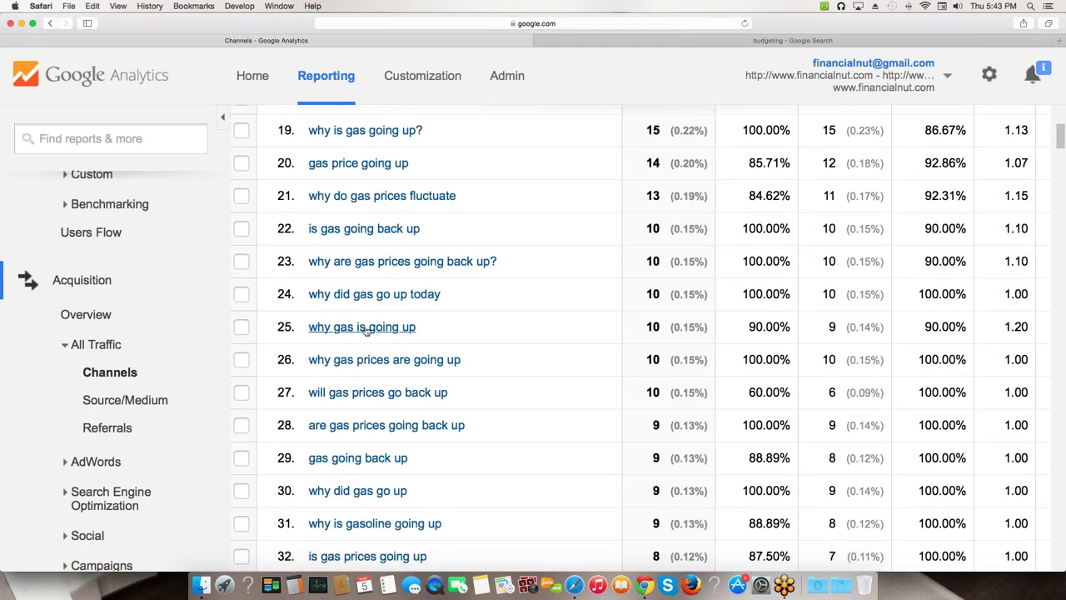
{"action": "scroll", "coordinate": [364, 330], "scroll_direction": "down", "scroll_amount": 20}
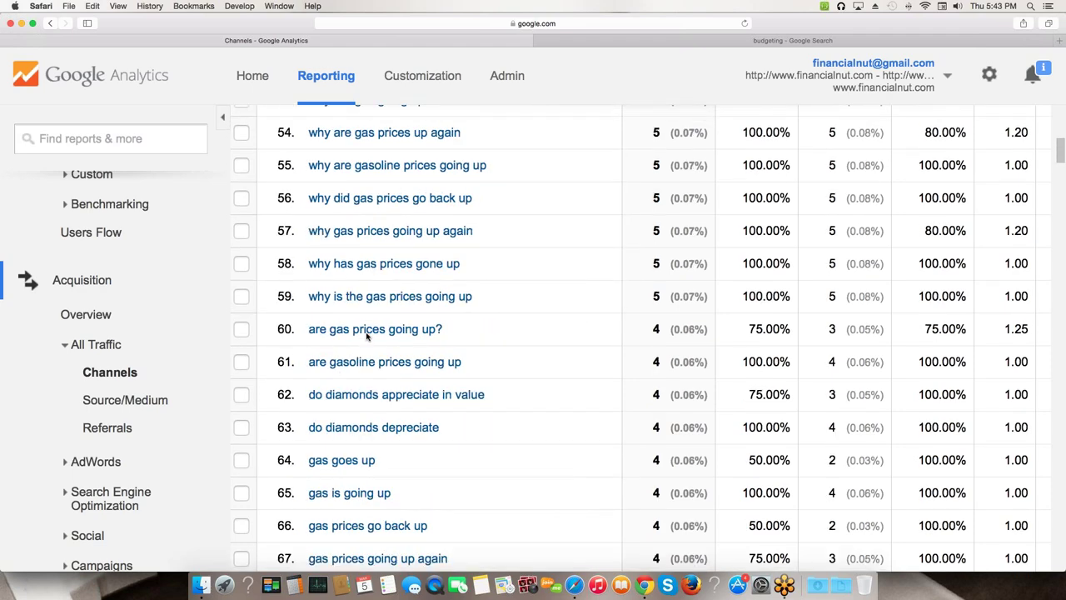
{"action": "scroll", "coordinate": [367, 335], "scroll_direction": "down", "scroll_amount": 1}
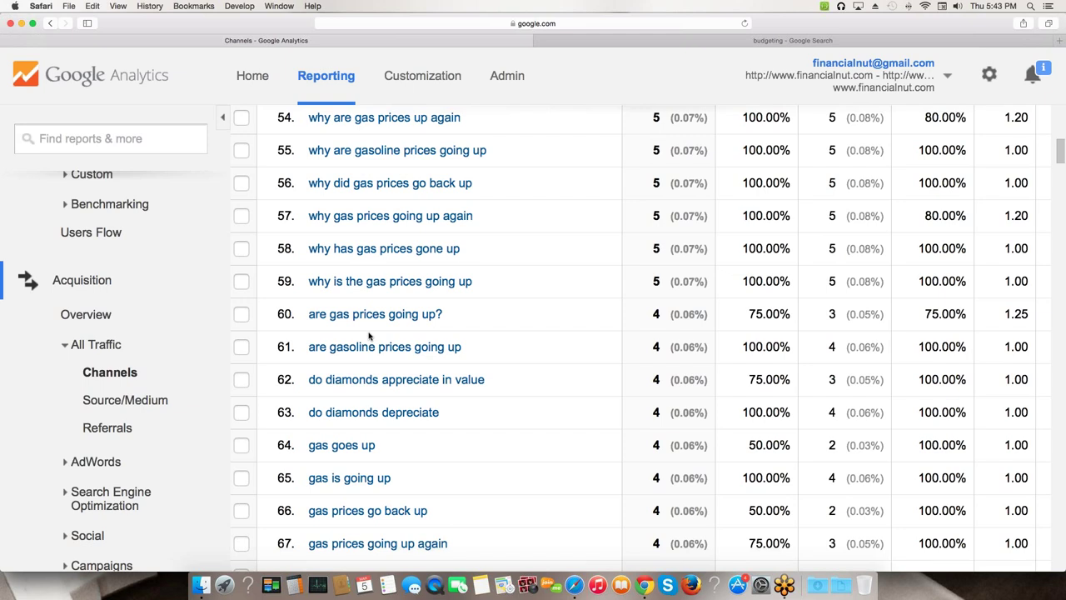
{"action": "scroll", "coordinate": [369, 336], "scroll_direction": "down", "scroll_amount": 10}
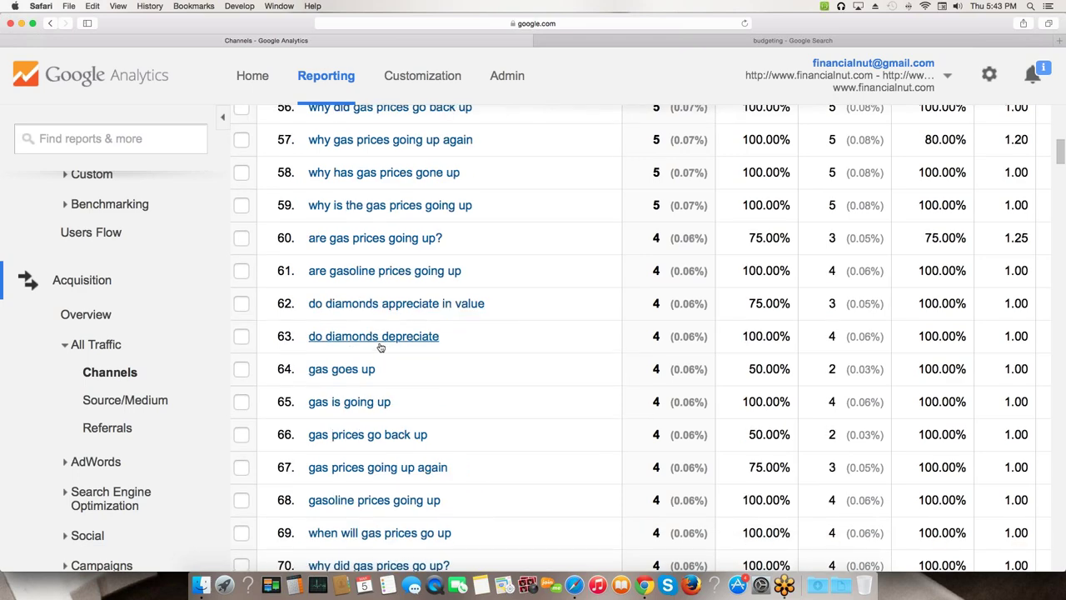
{"action": "scroll", "coordinate": [384, 348], "scroll_direction": "down", "scroll_amount": 3}
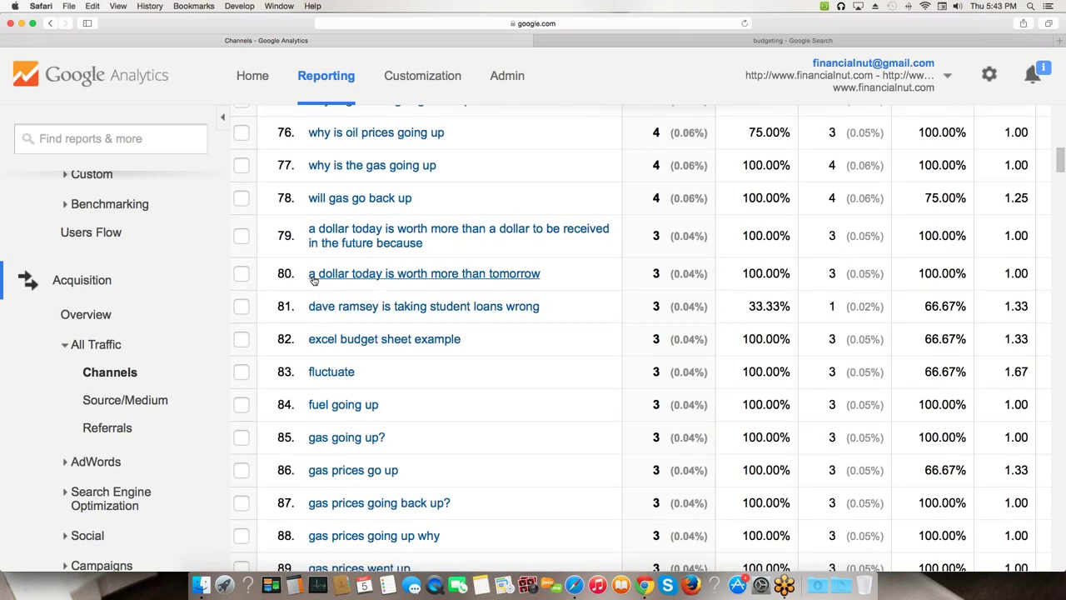
- Highlight 'a dollar today is worth more than tomorrow' and row 91's fast-food spending query, then return to the Sessions chart
{"action": "left_click_drag", "start_coordinate": [307, 275], "coordinate": [541, 279]}
{"action": "scroll", "coordinate": [359, 277], "scroll_direction": "down", "scroll_amount": 1}
{"action": "scroll", "coordinate": [359, 277], "scroll_direction": "down", "scroll_amount": 1}
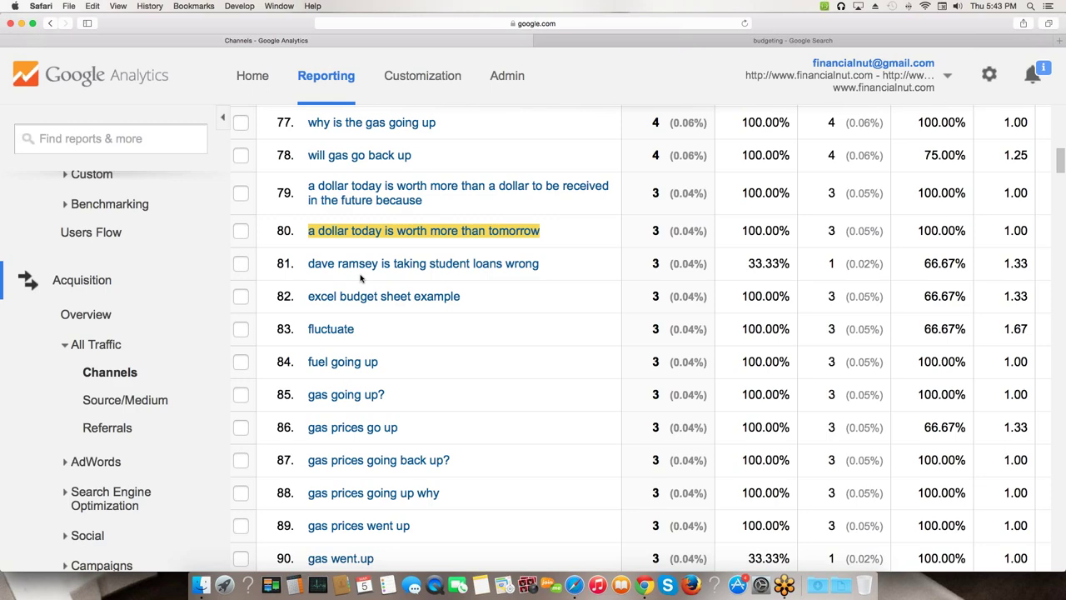
{"action": "scroll", "coordinate": [361, 278], "scroll_direction": "down", "scroll_amount": 7}
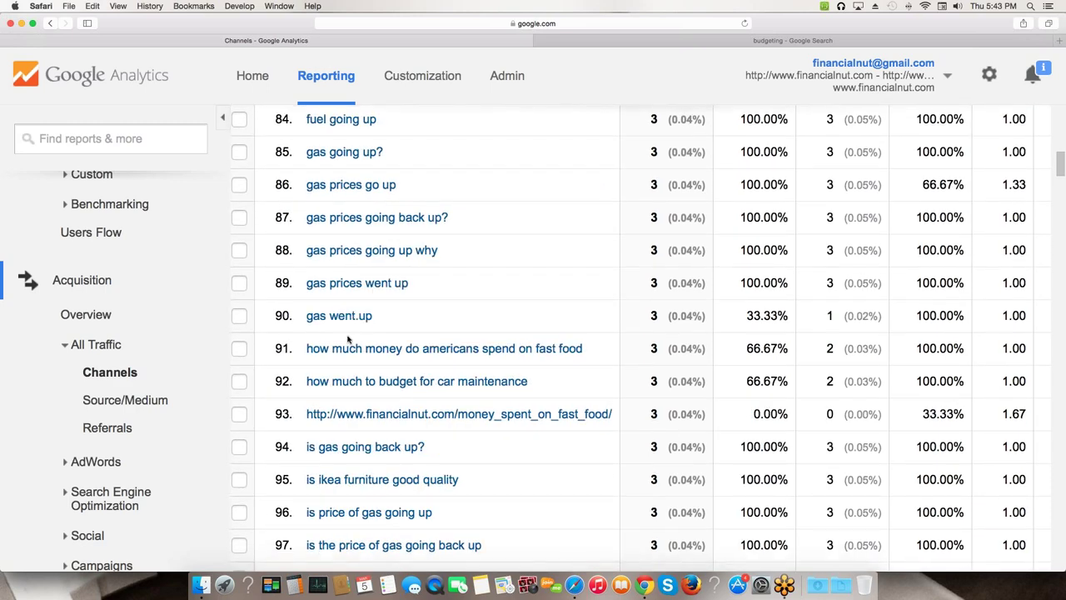
{"action": "left_click_drag", "start_coordinate": [304, 350], "coordinate": [548, 331]}
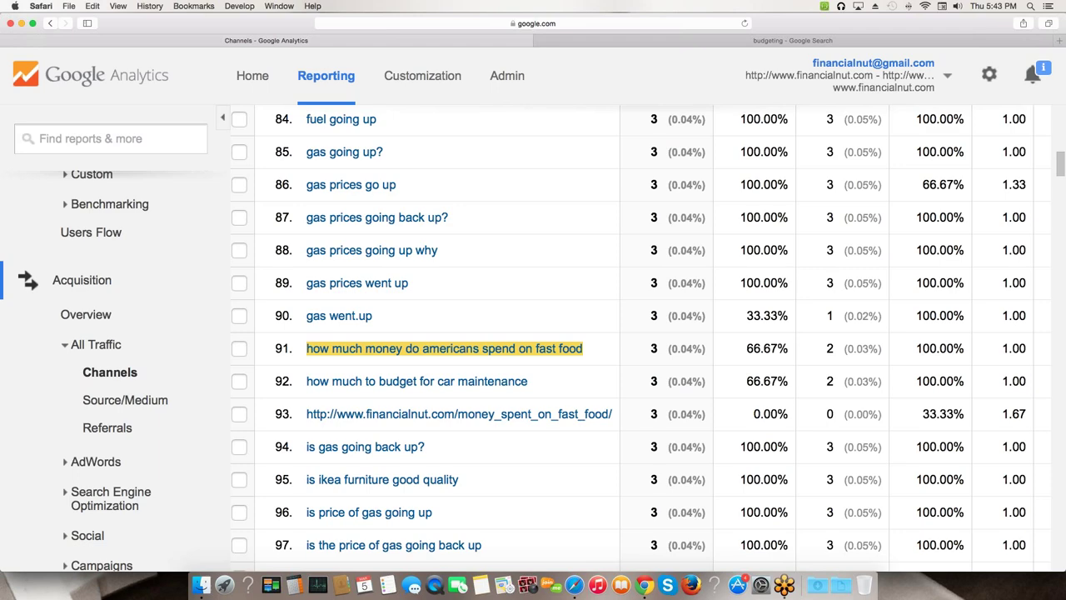
{"action": "scroll", "coordinate": [270, 356], "scroll_direction": "up", "scroll_amount": 15}
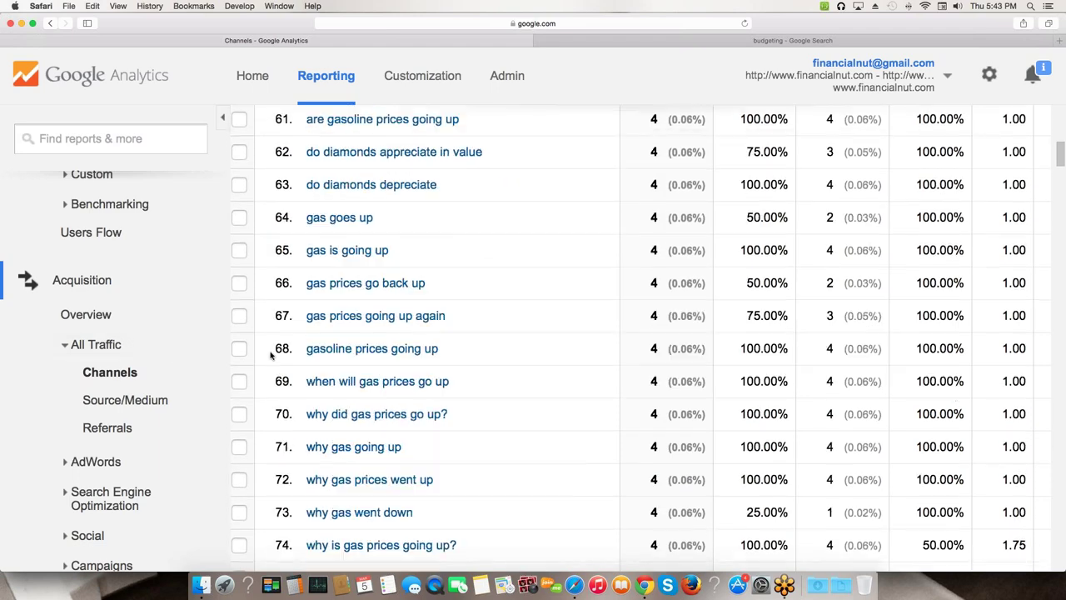
{"action": "scroll", "coordinate": [270, 357], "scroll_direction": "up", "scroll_amount": 15}
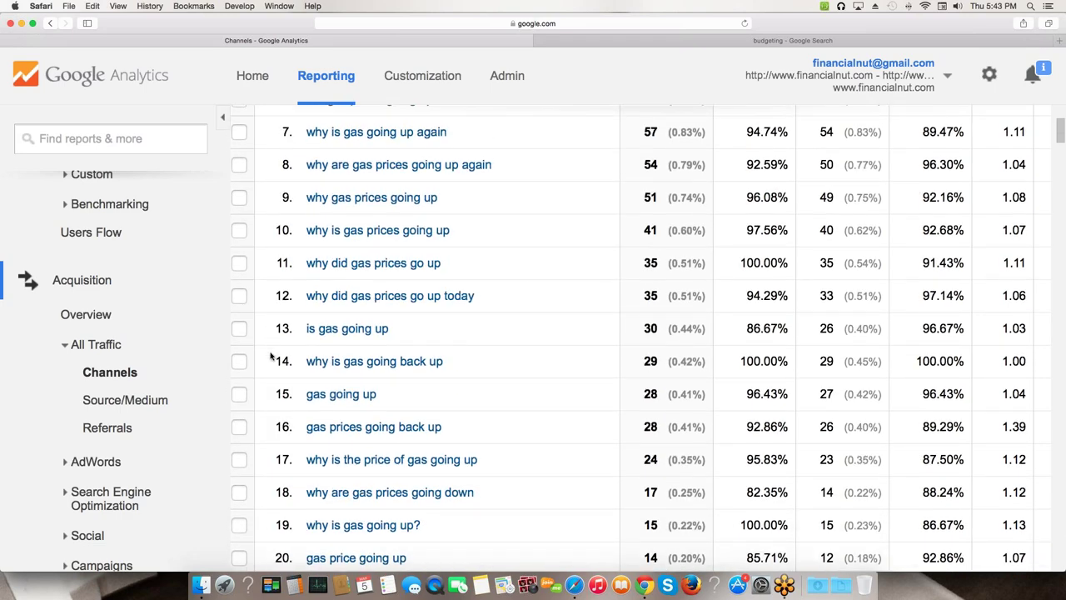
{"action": "scroll", "coordinate": [270, 356], "scroll_direction": "up", "scroll_amount": 10}
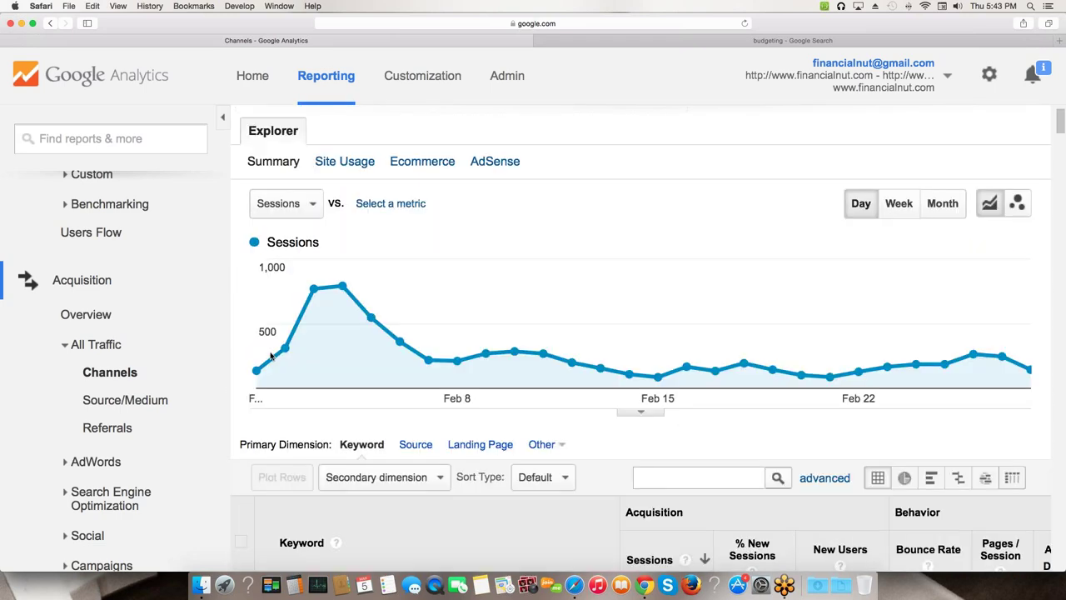
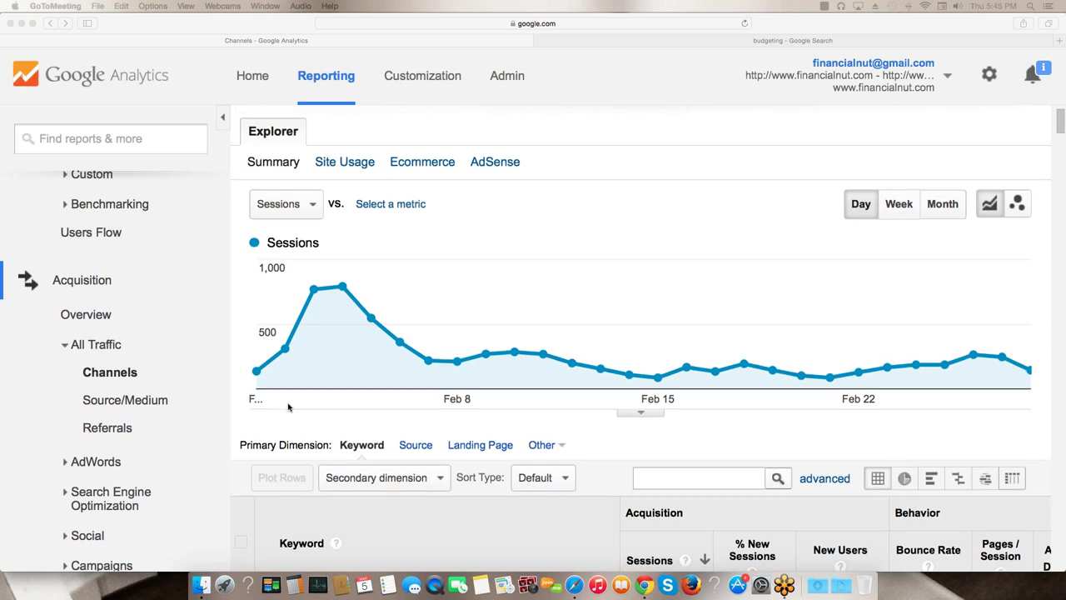
- Highlight the organic keyword 'gas prices going up' in the keyword table
{"action": "scroll", "coordinate": [290, 400], "scroll_direction": "down", "scroll_amount": 5}
{"action": "left_click", "coordinate": [320, 387]}
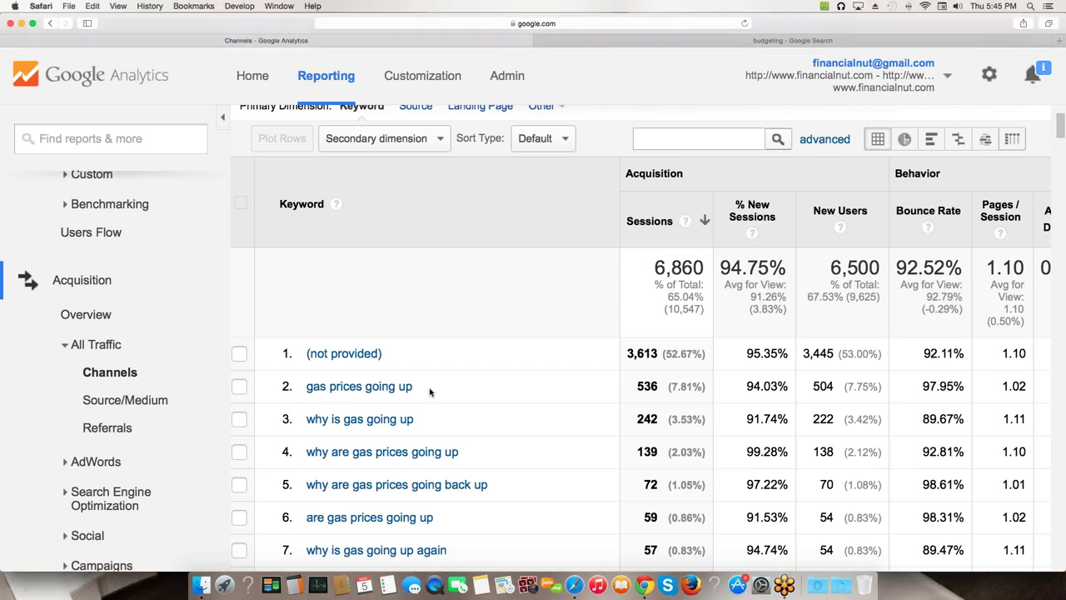
{"action": "left_click_drag", "start_coordinate": [413, 388], "coordinate": [305, 388]}
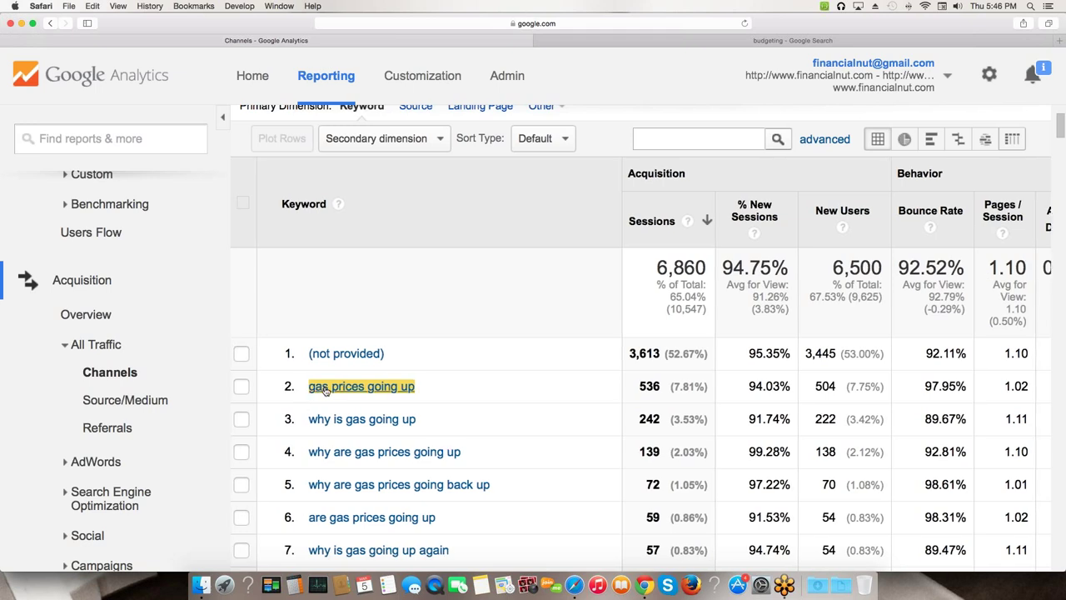
{"action": "scroll", "coordinate": [338, 366], "scroll_direction": "down", "scroll_amount": 1}
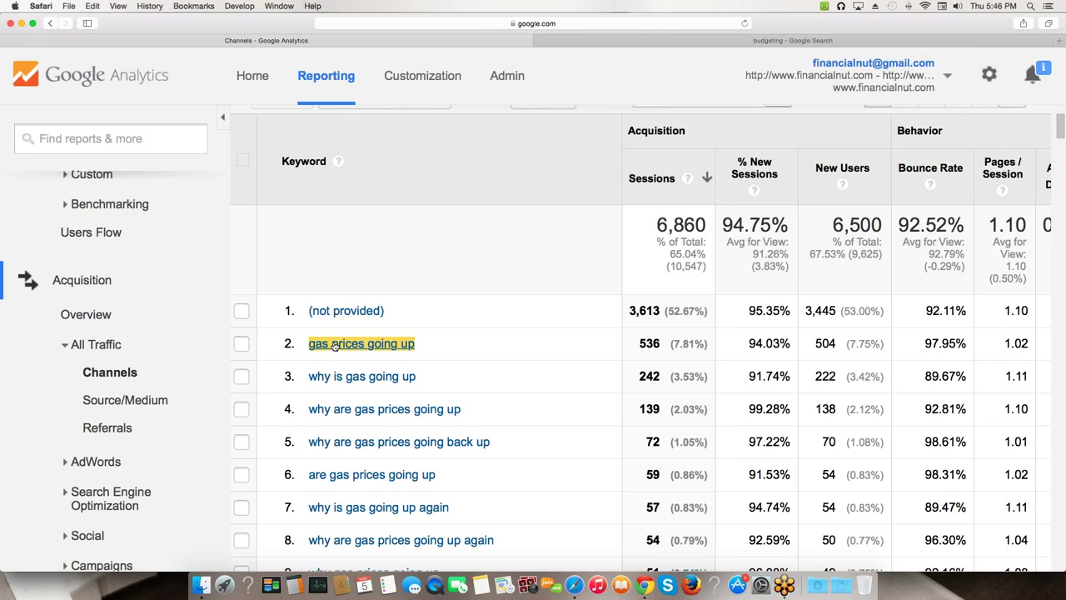
{"action": "scroll", "coordinate": [336, 346], "scroll_direction": "down", "scroll_amount": 1}
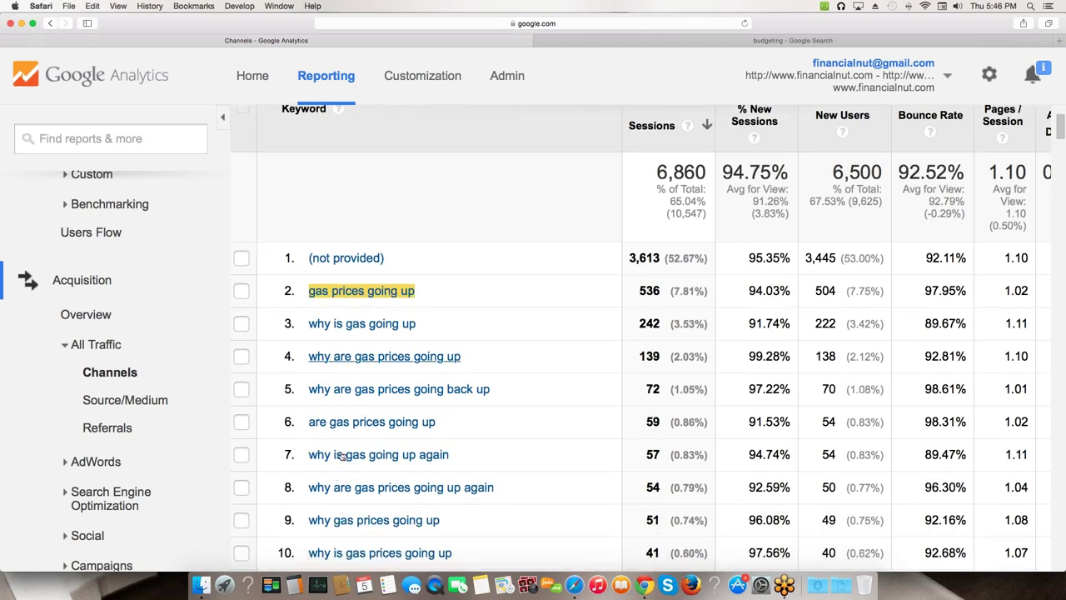
{"action": "left_click", "coordinate": [305, 284]}
{"action": "left_click_drag", "start_coordinate": [304, 285], "coordinate": [420, 291]}
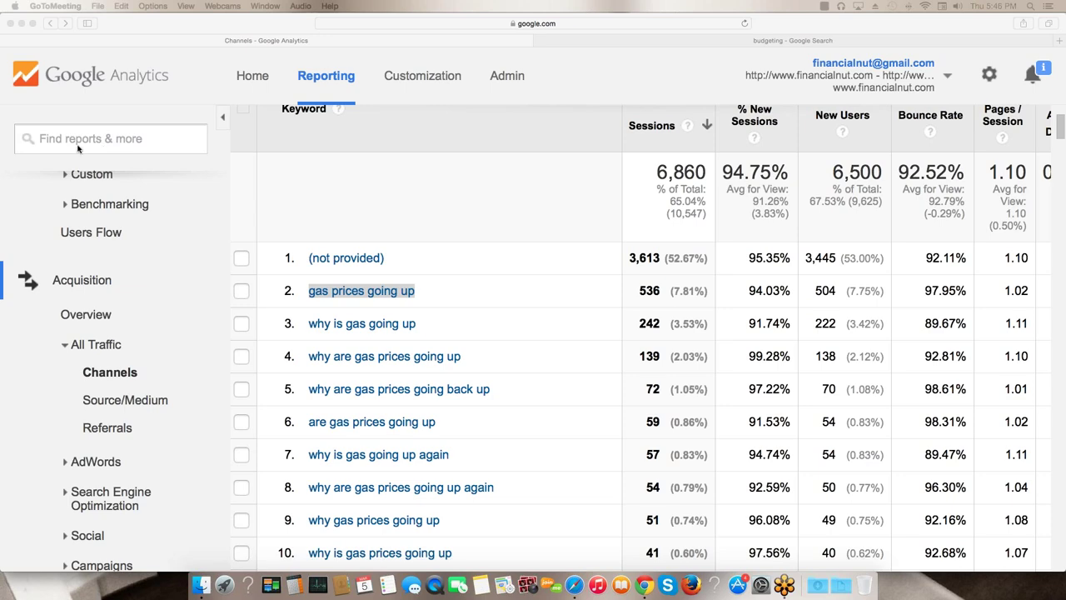
- Switch the primary dimension from Keyword to Landing Page
{"action": "scroll", "coordinate": [376, 353], "scroll_direction": "down", "scroll_amount": 2}
{"action": "scroll", "coordinate": [375, 353], "scroll_direction": "down", "scroll_amount": 2}
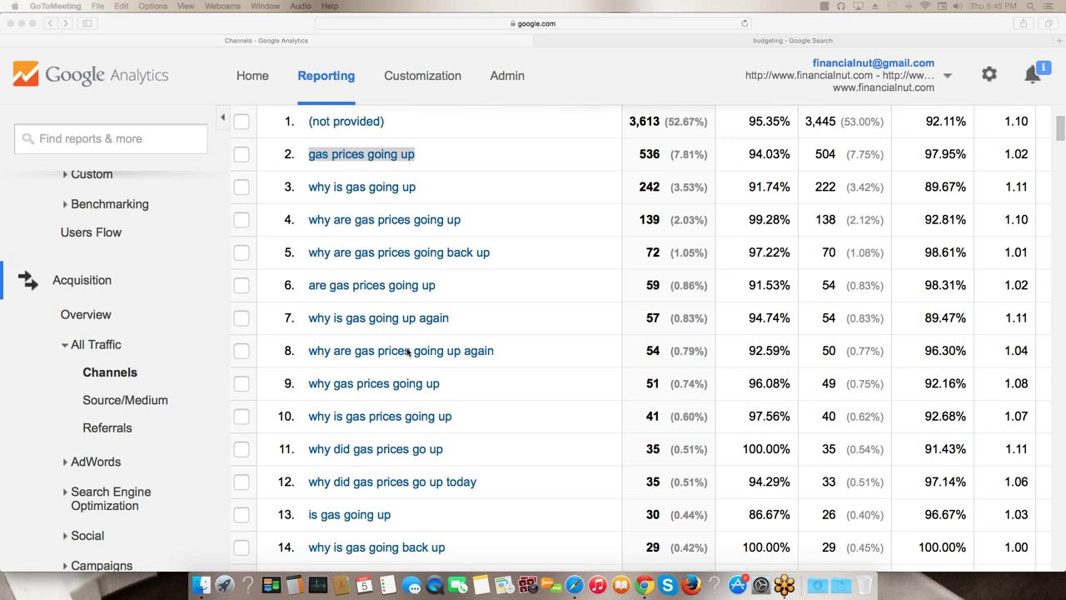
{"action": "scroll", "coordinate": [408, 353], "scroll_direction": "up", "scroll_amount": 5}
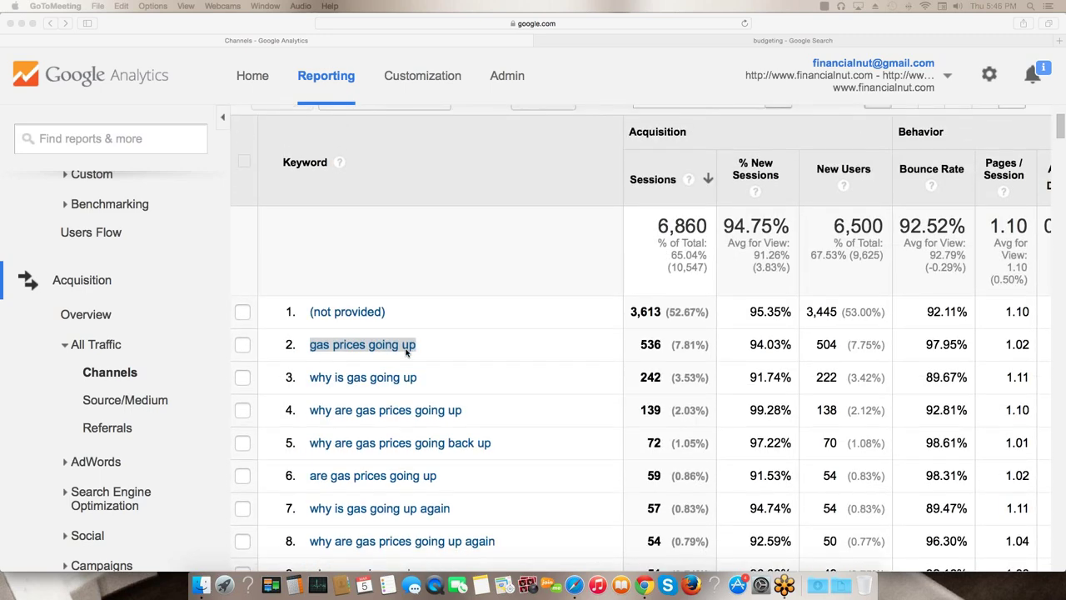
{"action": "scroll", "coordinate": [407, 352], "scroll_direction": "up", "scroll_amount": 10}
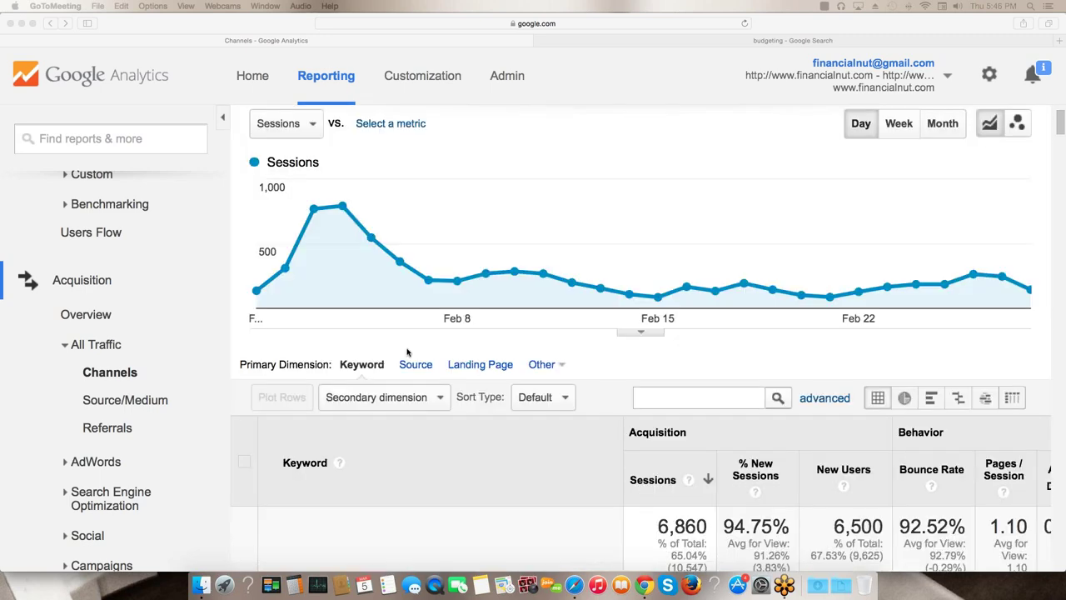
{"action": "scroll", "coordinate": [407, 352], "scroll_direction": "up", "scroll_amount": 3}
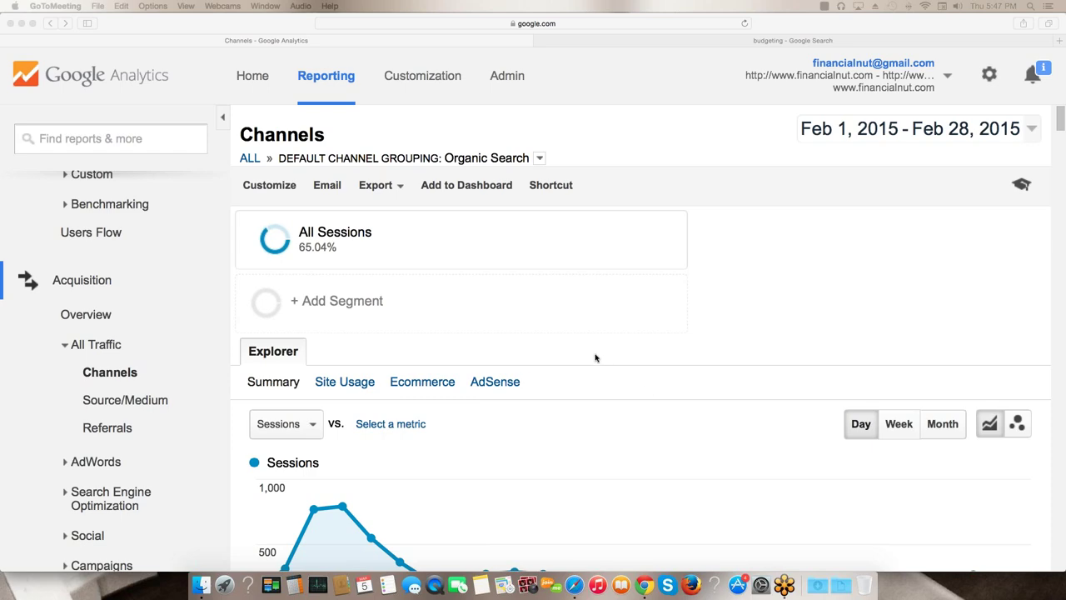
{"action": "scroll", "coordinate": [595, 358], "scroll_direction": "down", "scroll_amount": 6}
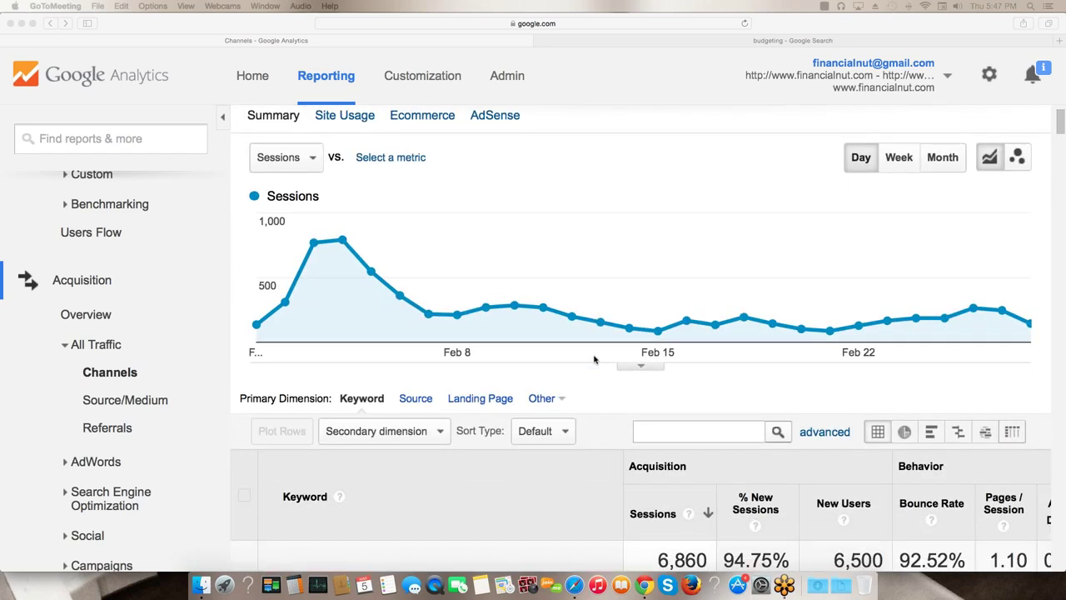
{"action": "scroll", "coordinate": [595, 358], "scroll_direction": "down", "scroll_amount": 3}
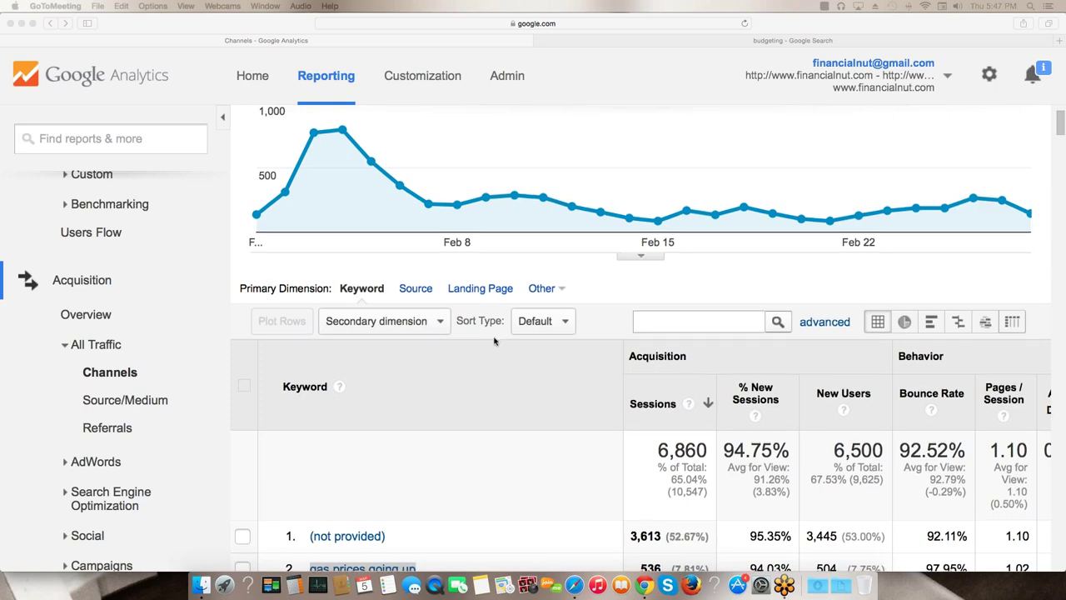
{"action": "scroll", "coordinate": [349, 406], "scroll_direction": "down", "scroll_amount": 4}
{"action": "scroll", "coordinate": [349, 406], "scroll_direction": "down", "scroll_amount": 1}
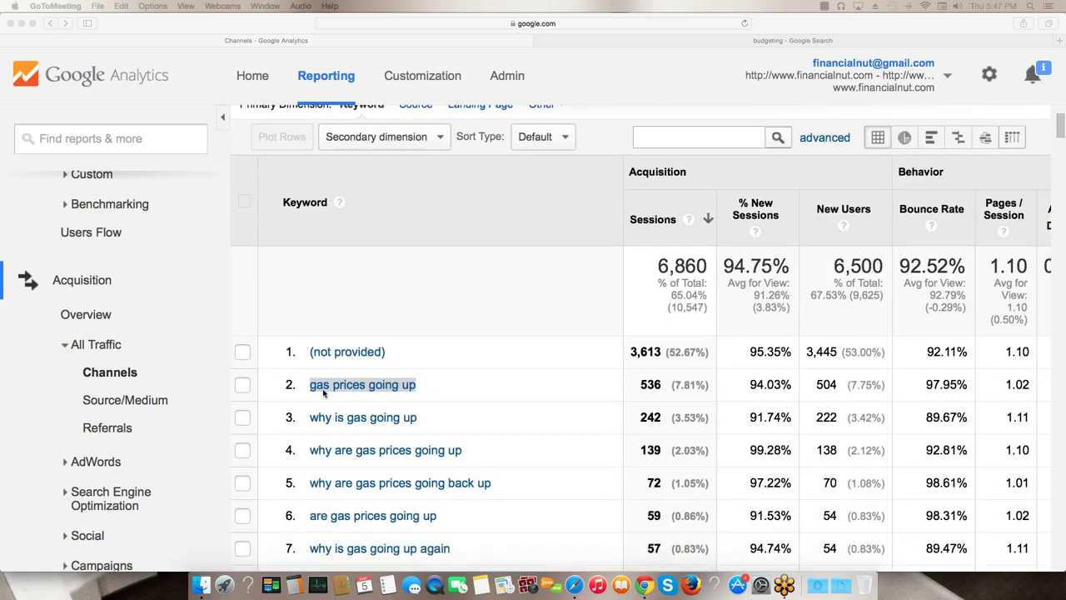
{"action": "scroll", "coordinate": [109, 406], "scroll_direction": "down", "scroll_amount": 1}
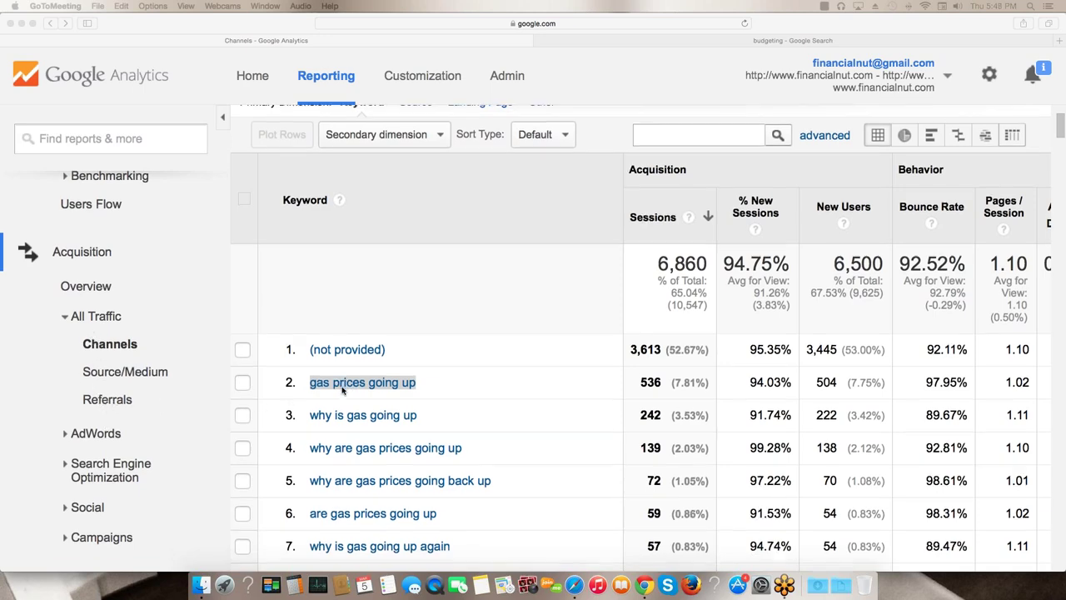
{"action": "scroll", "coordinate": [367, 376], "scroll_direction": "up", "scroll_amount": 5}
{"action": "scroll", "coordinate": [321, 267], "scroll_direction": "up", "scroll_amount": 4}
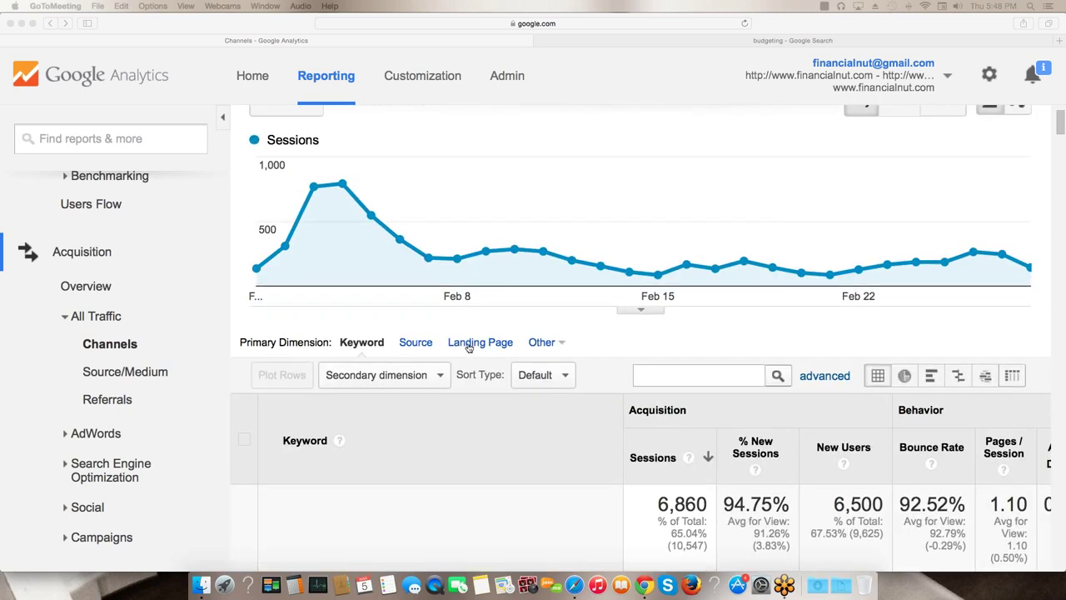
{"action": "left_click", "coordinate": [467, 346]}
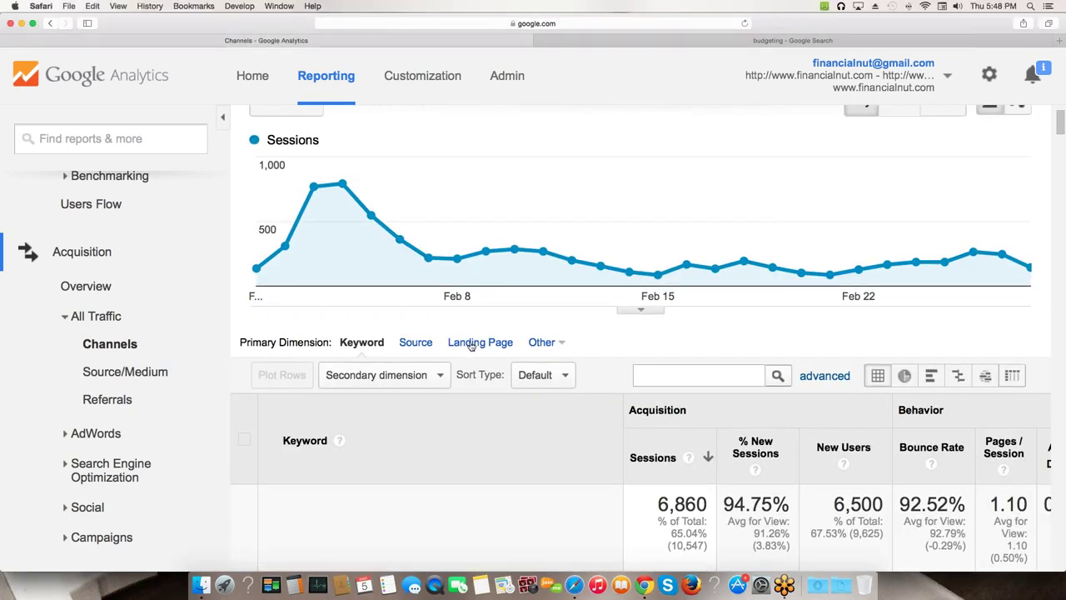
{"action": "left_click", "coordinate": [471, 343]}
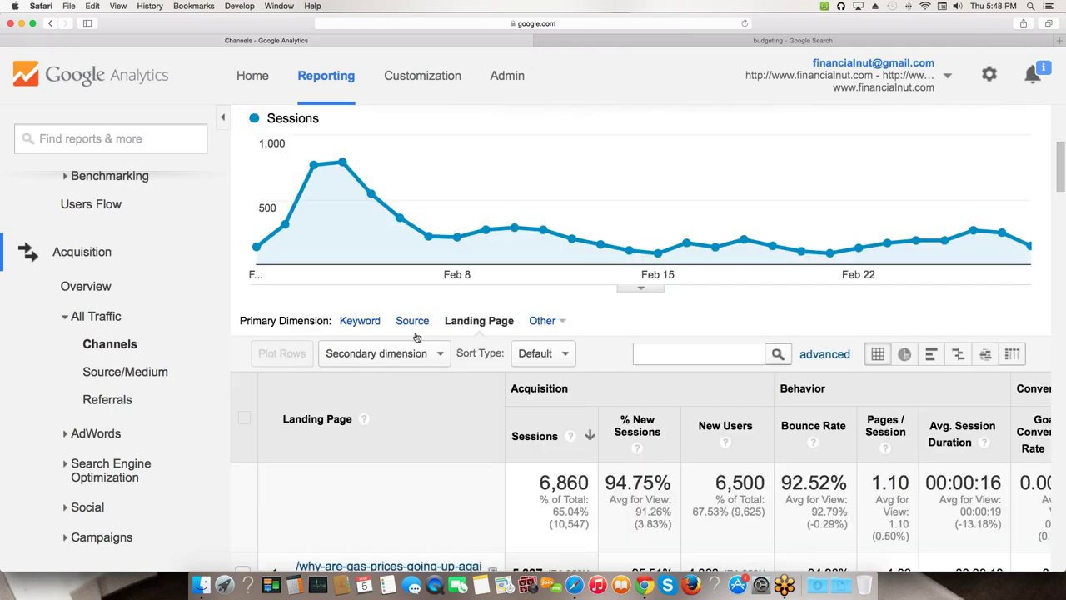
{"action": "scroll", "coordinate": [417, 337], "scroll_direction": "down", "scroll_amount": 5}
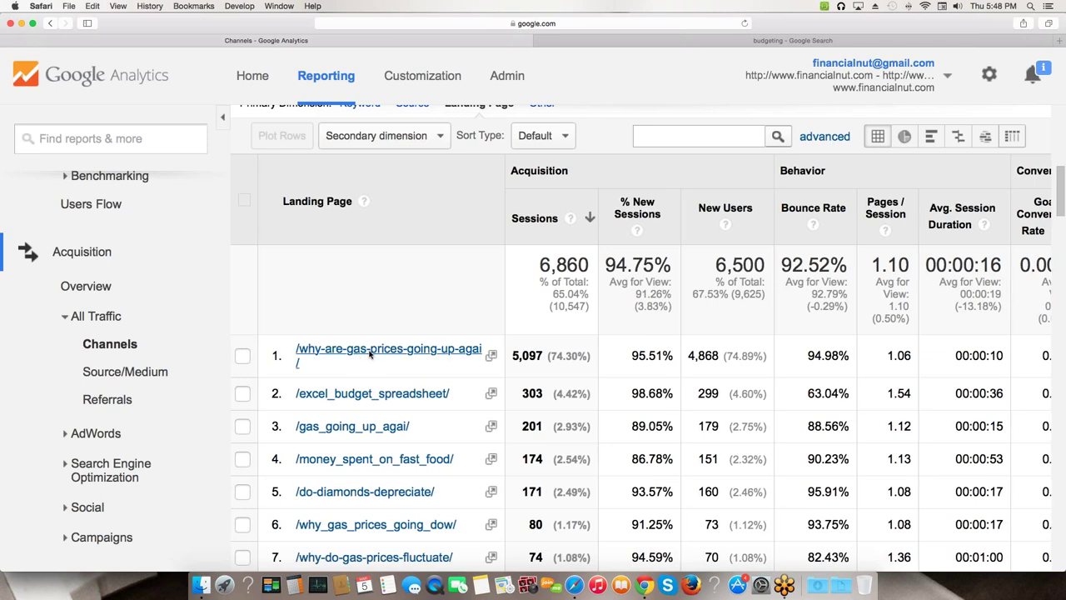
- Drill into the top /why-are-gas-prices-going-up-agai/ landing page and open it in a new window
{"action": "right_click", "coordinate": [388, 356]}
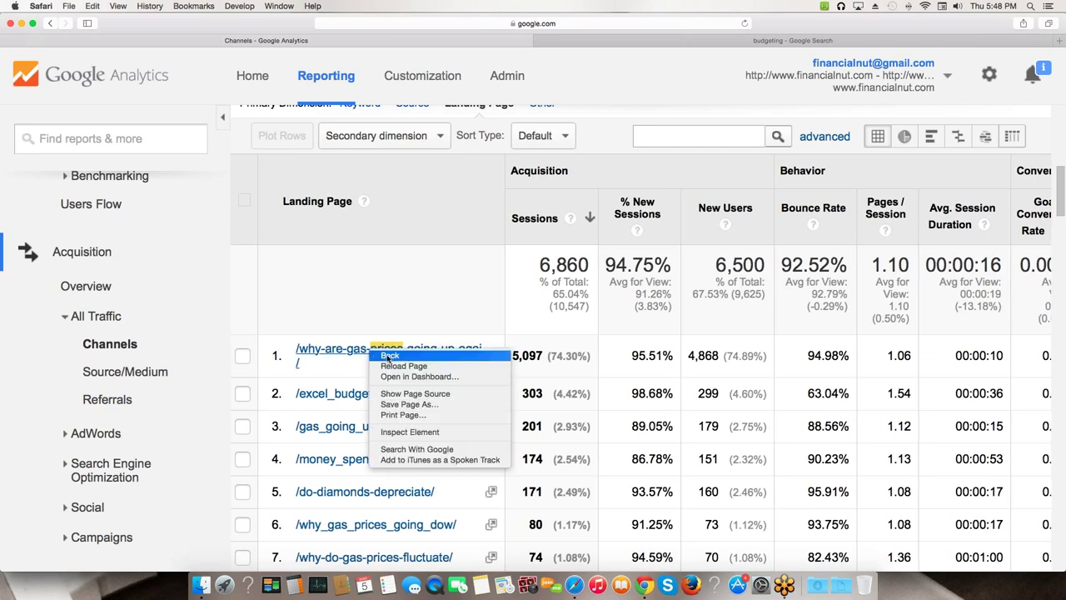
{"action": "left_click", "coordinate": [342, 355]}
{"action": "right_click", "coordinate": [345, 353]}
{"action": "left_click", "coordinate": [332, 351]}
{"action": "left_click_drag", "start_coordinate": [332, 351], "coordinate": [336, 384]}
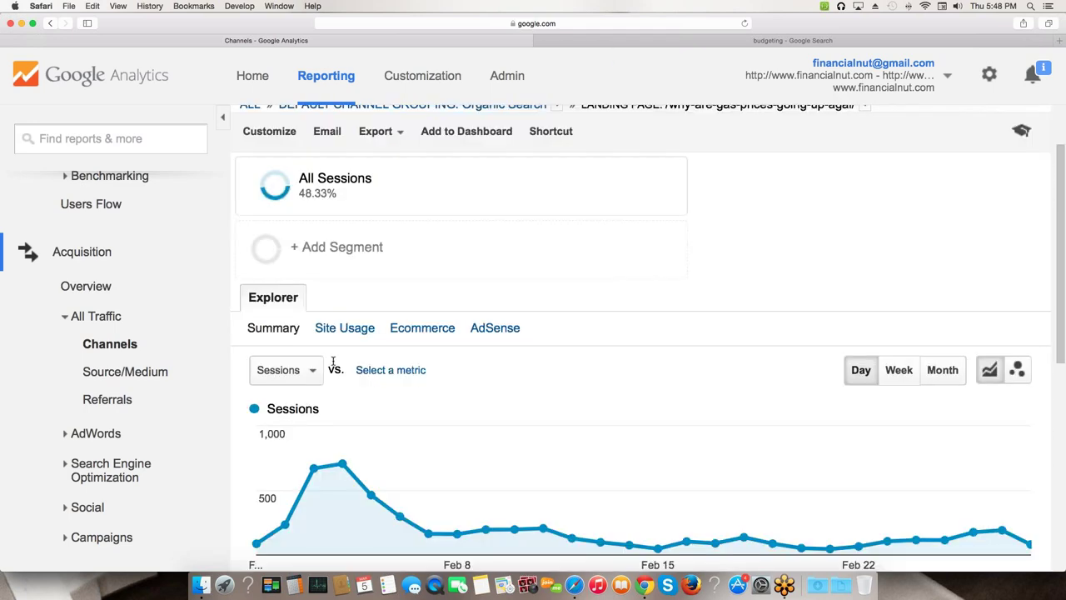
{"action": "scroll", "coordinate": [369, 364], "scroll_direction": "down", "scroll_amount": 5}
{"action": "scroll", "coordinate": [372, 367], "scroll_direction": "down", "scroll_amount": 3}
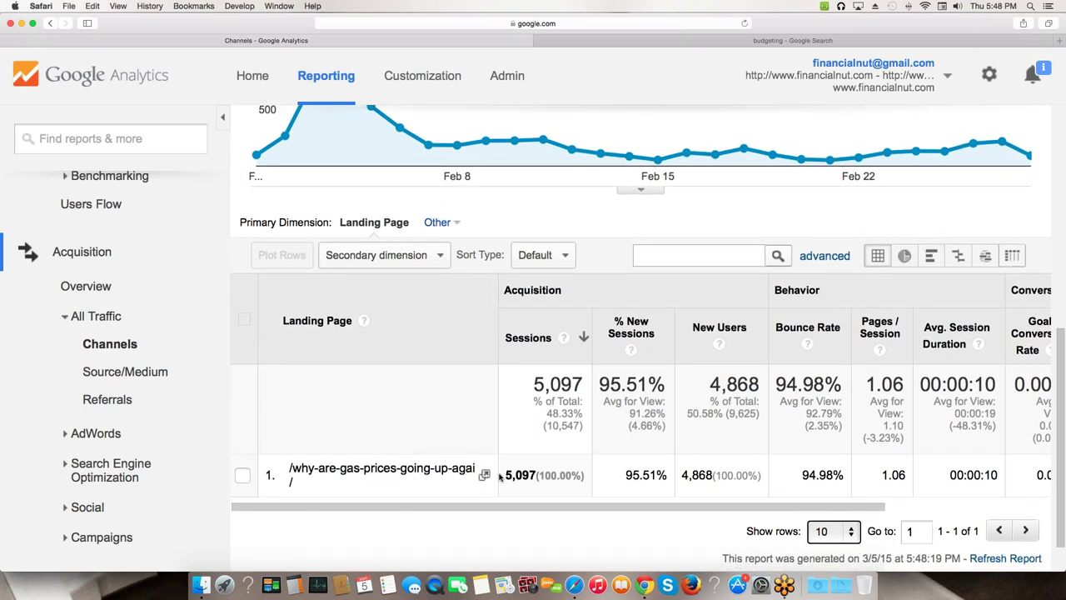
{"action": "left_click", "coordinate": [486, 475]}
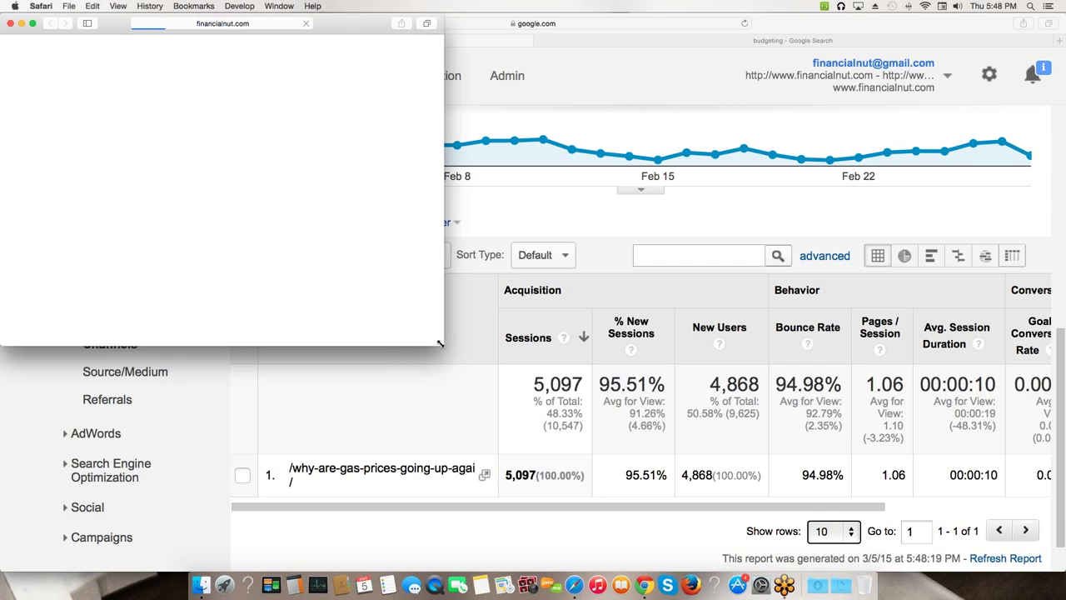
- Enlarge the Safari window and scroll through the 'Why are Gas Prices Going up Again?' article
{"action": "left_click_drag", "start_coordinate": [440, 343], "coordinate": [534, 381]}
{"action": "left_click_drag", "start_coordinate": [820, 425], "coordinate": [839, 566]}
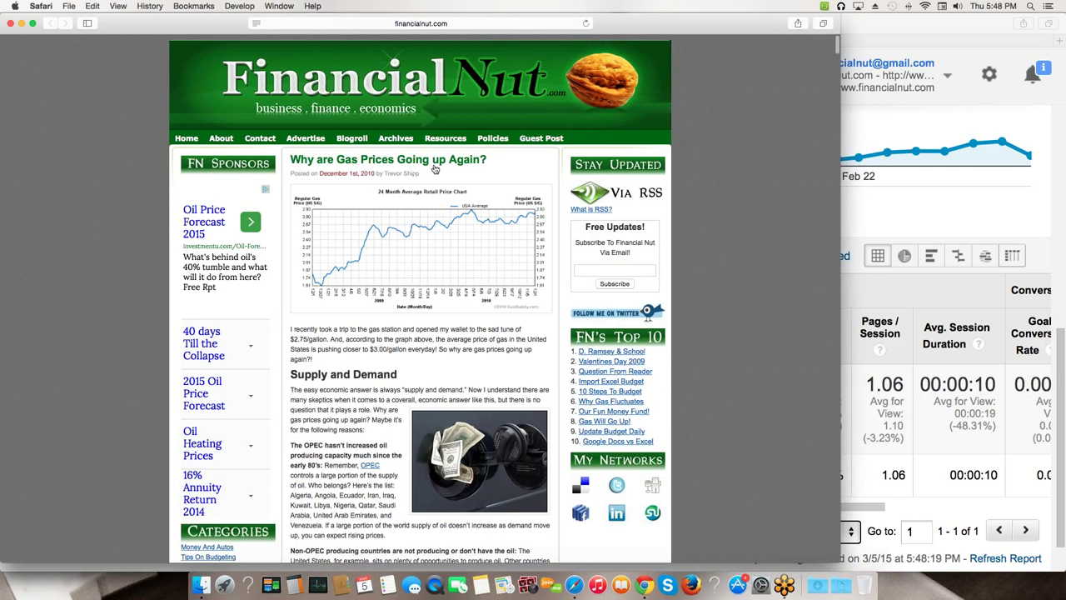
{"action": "scroll", "coordinate": [402, 195], "scroll_direction": "down", "scroll_amount": 1}
{"action": "scroll", "coordinate": [402, 195], "scroll_direction": "down", "scroll_amount": 10}
{"action": "scroll", "coordinate": [402, 199], "scroll_direction": "up", "scroll_amount": 8}
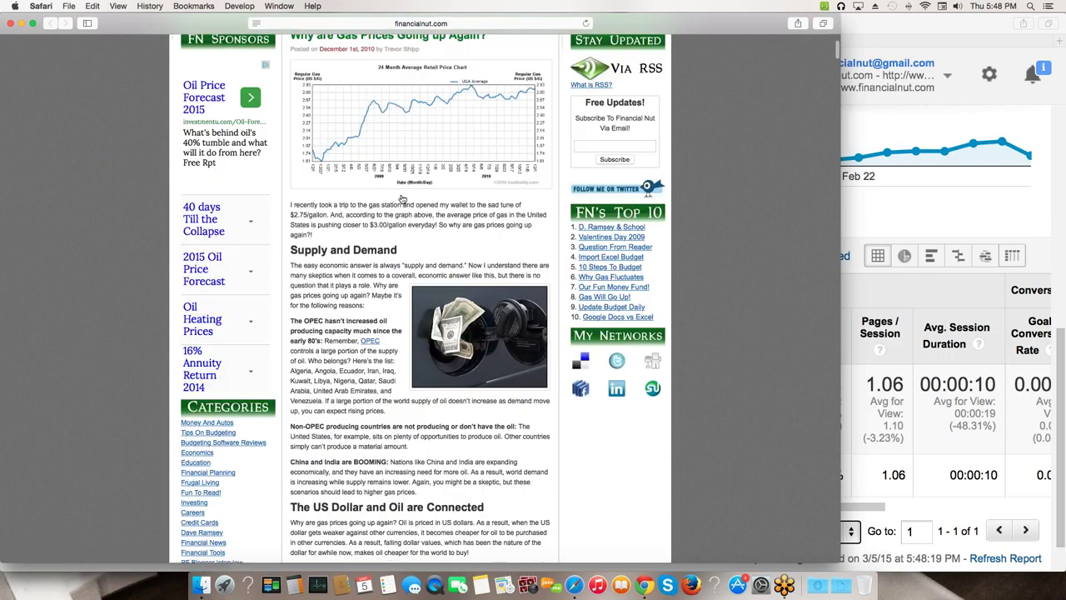
{"action": "scroll", "coordinate": [402, 198], "scroll_direction": "up", "scroll_amount": 3}
{"action": "scroll", "coordinate": [362, 182], "scroll_direction": "down", "scroll_amount": 1}
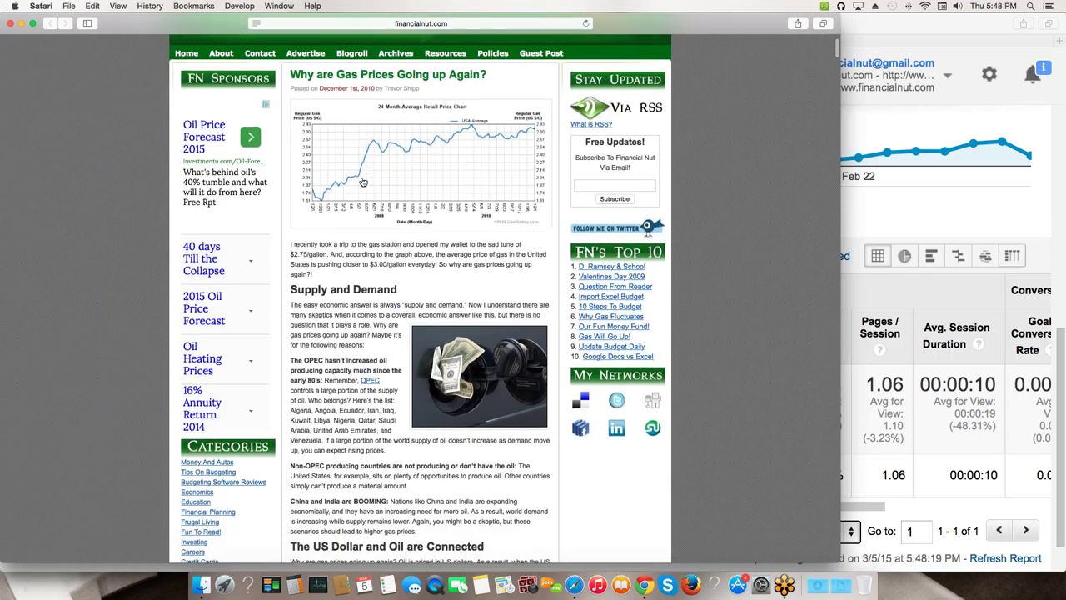
{"action": "scroll", "coordinate": [362, 182], "scroll_direction": "down", "scroll_amount": 7}
{"action": "scroll", "coordinate": [364, 179], "scroll_direction": "up", "scroll_amount": 3}
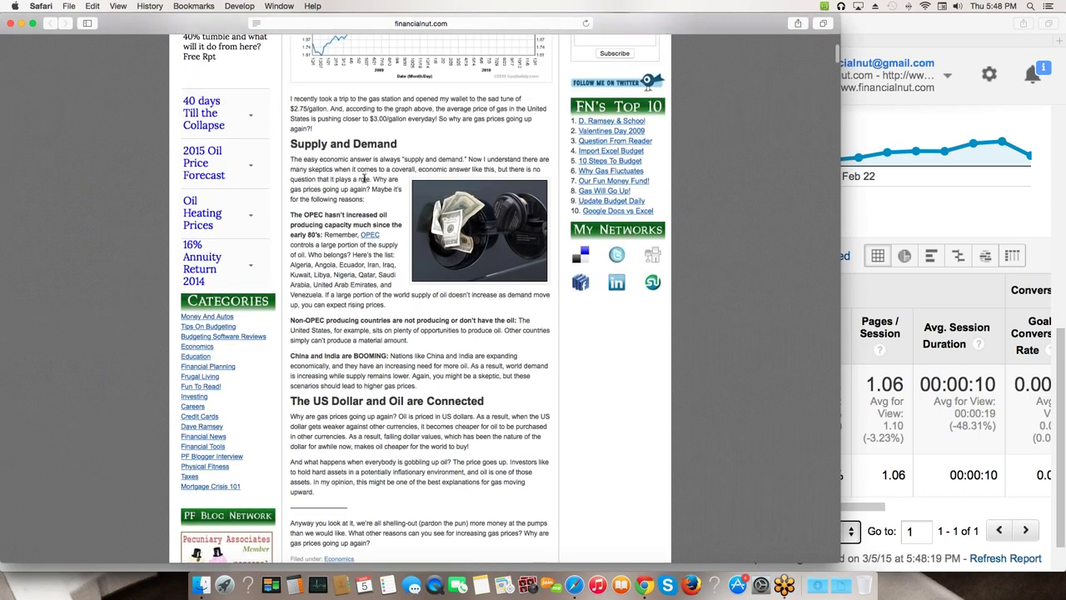
{"action": "scroll", "coordinate": [367, 176], "scroll_direction": "up", "scroll_amount": 3}
{"action": "scroll", "coordinate": [360, 174], "scroll_direction": "up", "scroll_amount": 3}
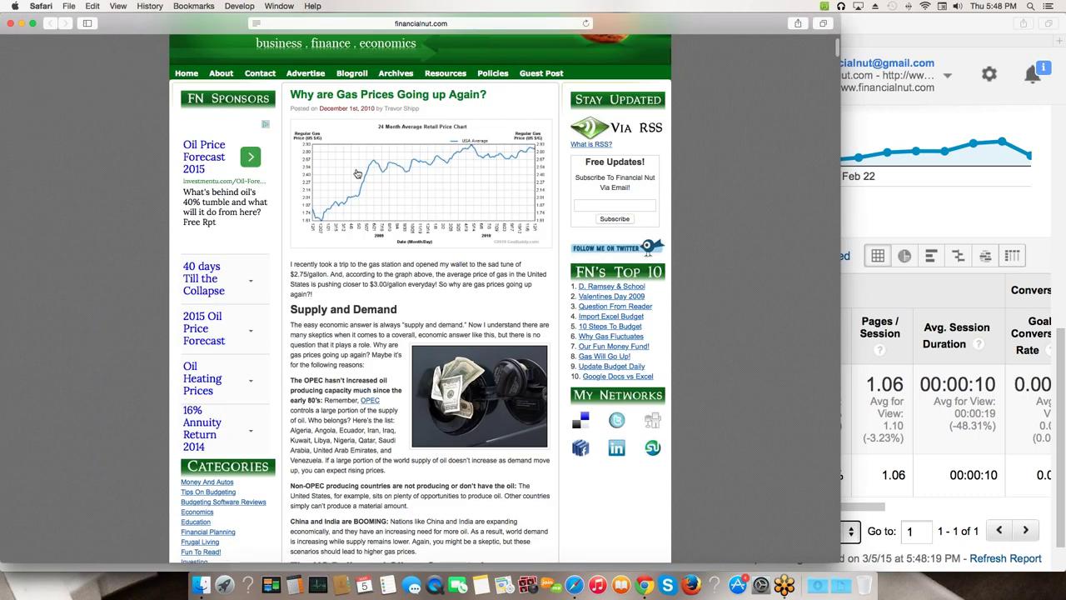
{"action": "scroll", "coordinate": [356, 173], "scroll_direction": "up", "scroll_amount": 1}
- Finish reviewing the FinancialNut article and bring the Google Analytics window forward
{"action": "left_click_drag", "start_coordinate": [320, 116], "coordinate": [380, 117]}
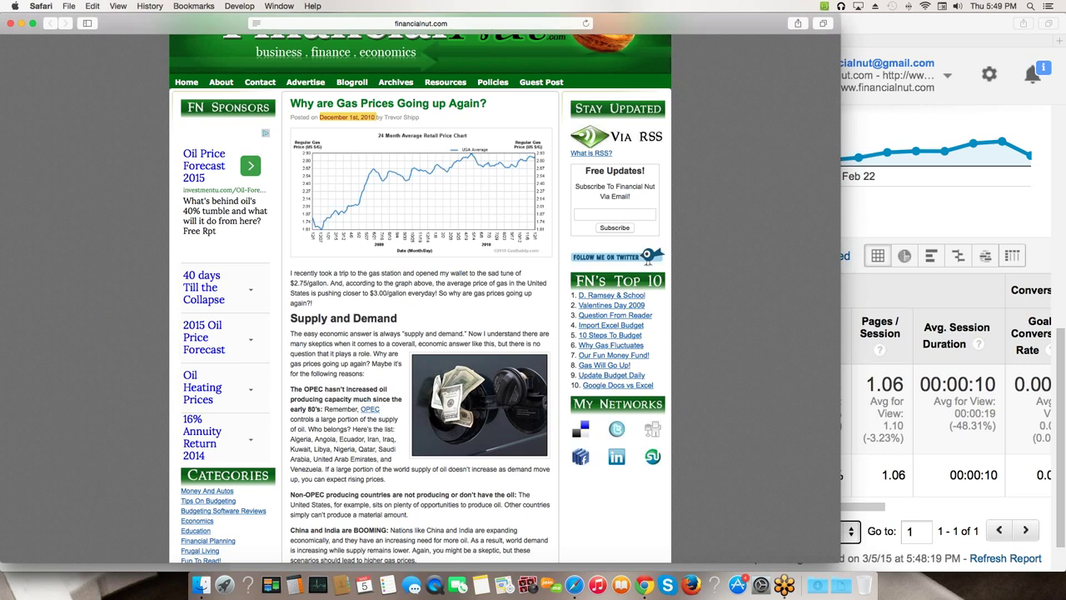
{"action": "scroll", "coordinate": [356, 389], "scroll_direction": "up", "scroll_amount": 3}
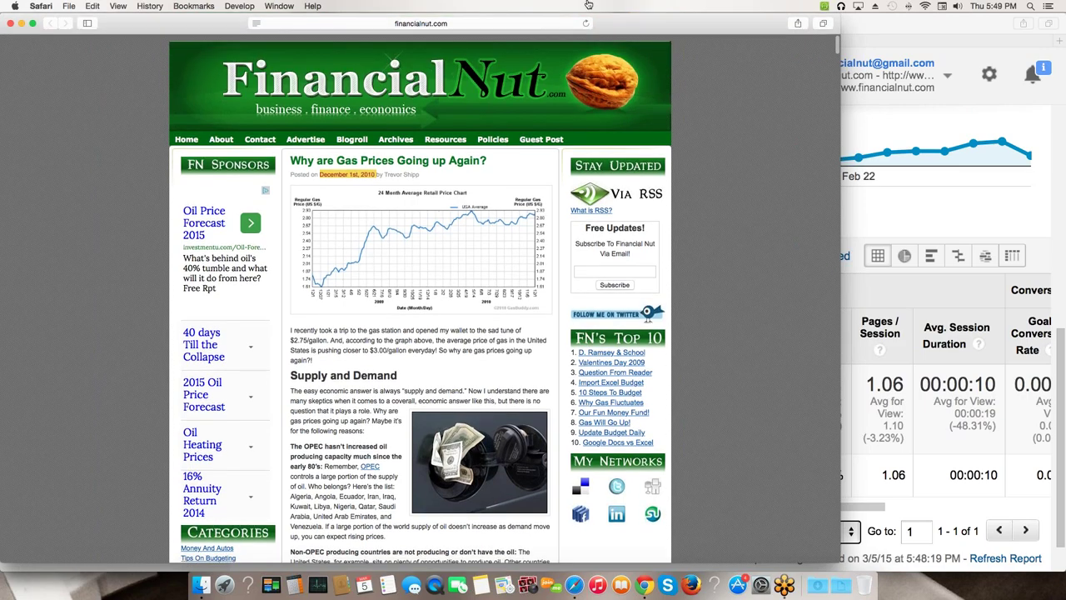
{"action": "scroll", "coordinate": [406, 150], "scroll_direction": "down", "scroll_amount": 2}
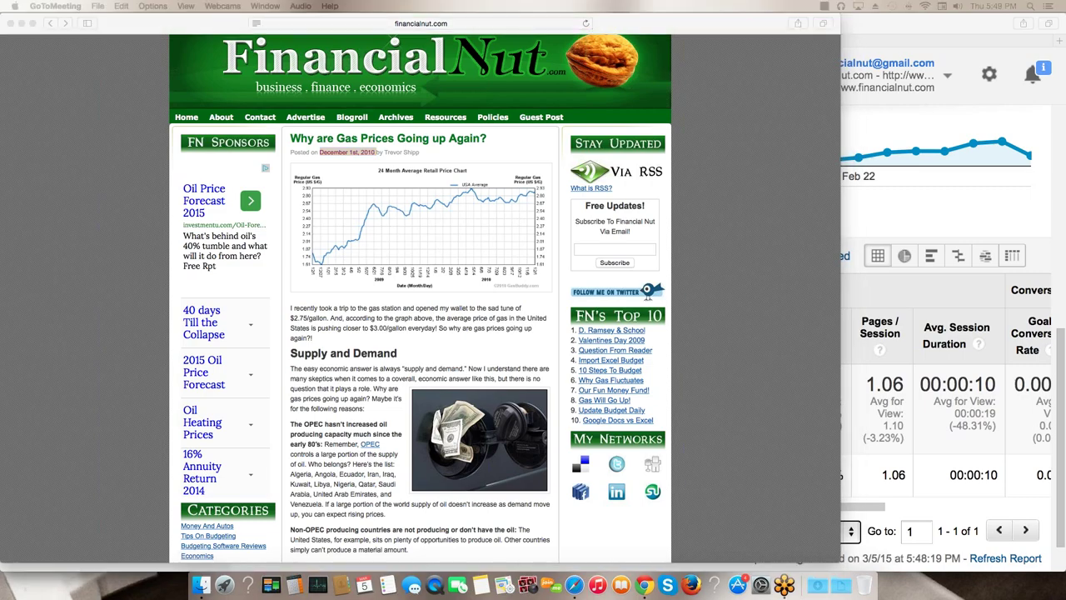
{"action": "left_click", "coordinate": [952, 94]}
- Sign out of the FinancialNut Google account and sign in with the store account's password
{"action": "left_click", "coordinate": [948, 77]}
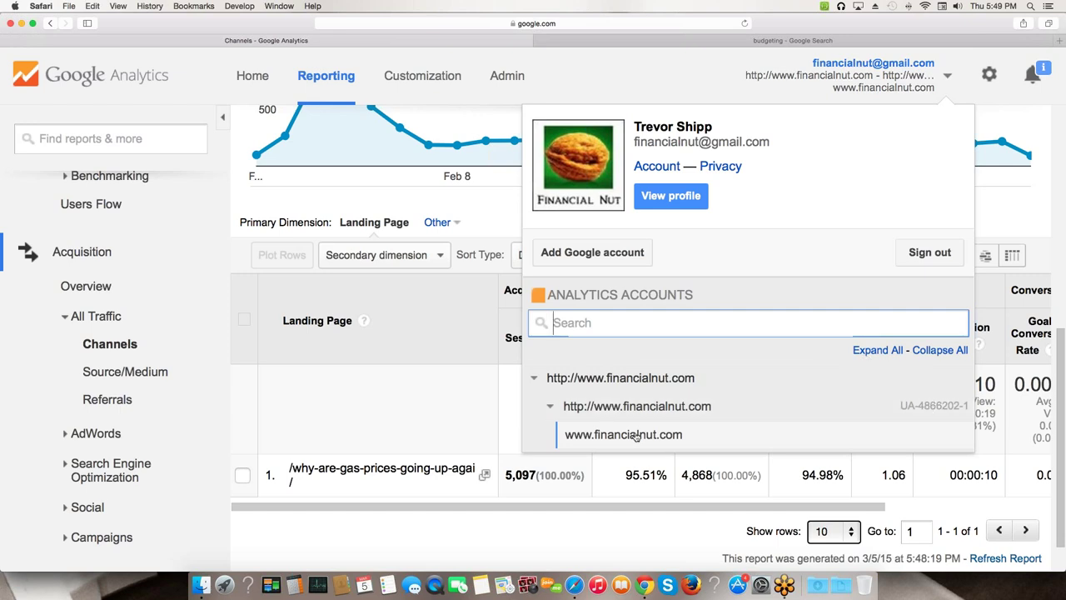
{"action": "left_click", "coordinate": [921, 250]}
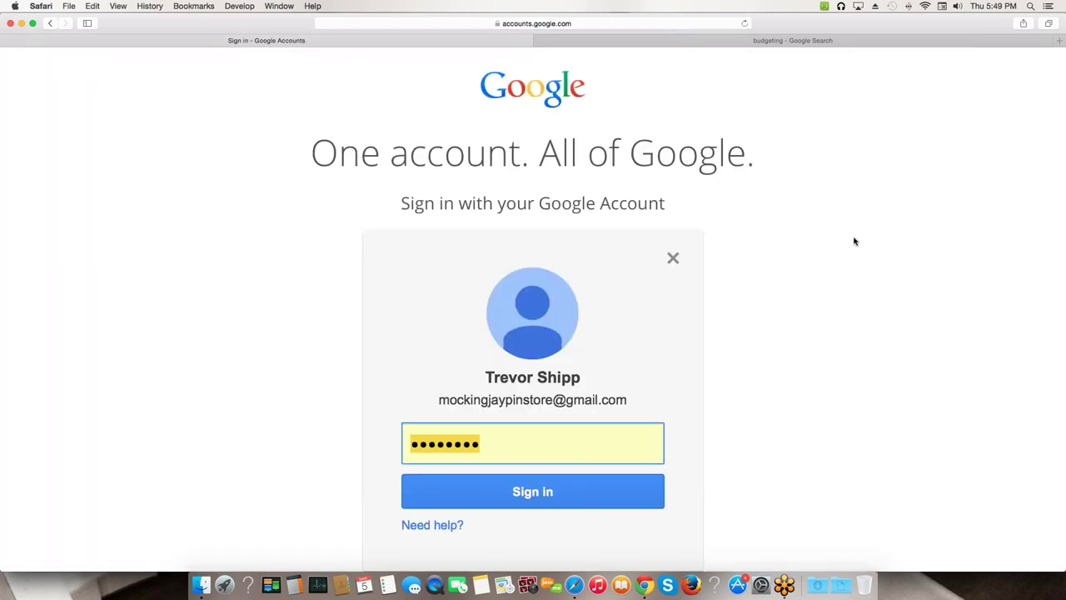
{"action": "scroll", "coordinate": [547, 397], "scroll_direction": "down", "scroll_amount": 1}
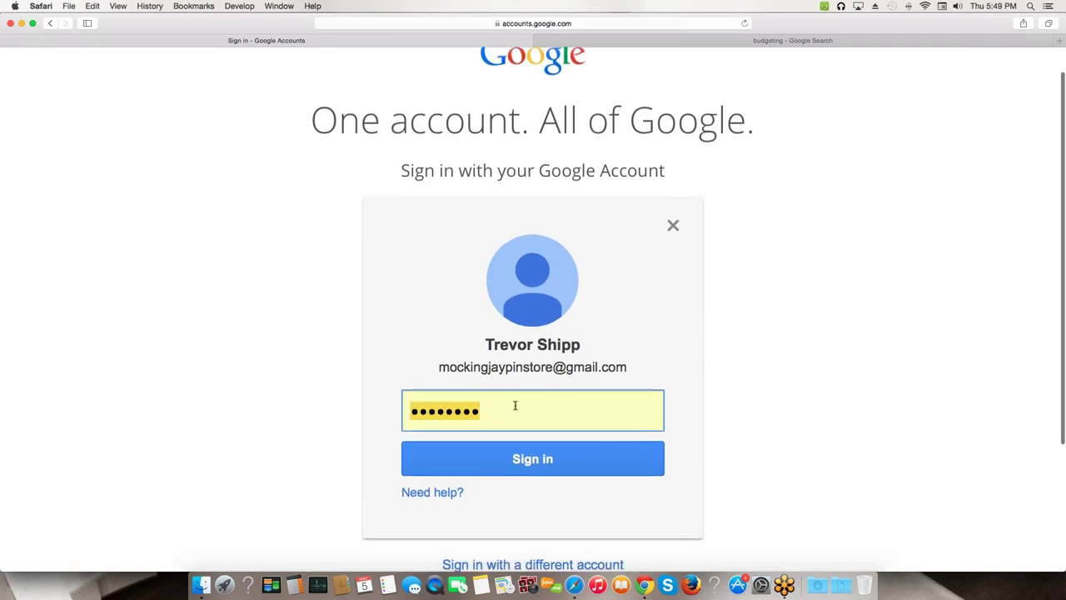
{"action": "type", "text": "•••••••••"}
{"action": "key", "text": "Return"}
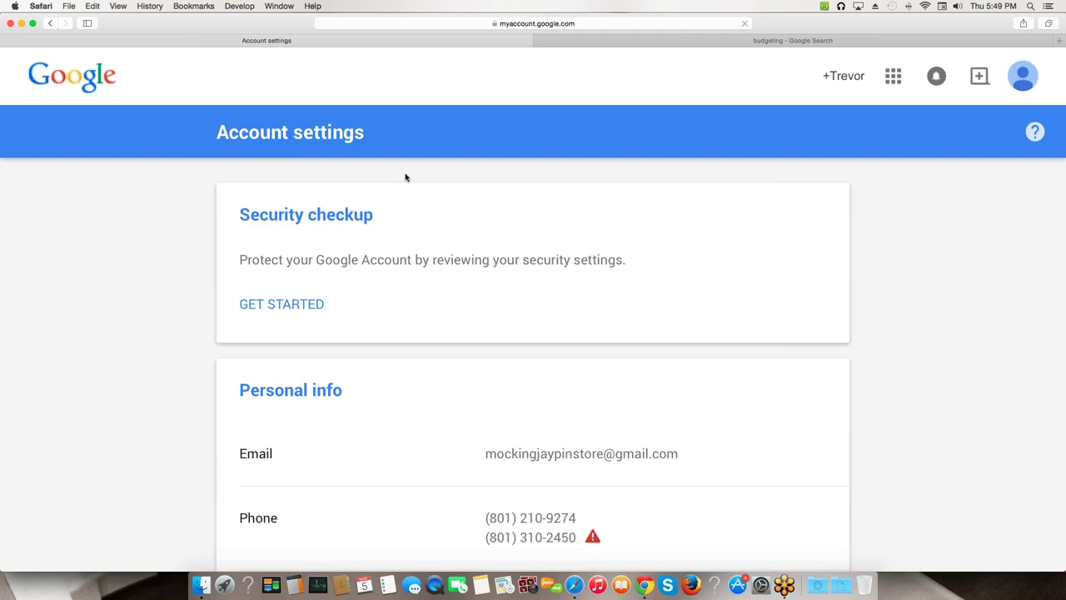
{"action": "scroll", "coordinate": [404, 204], "scroll_direction": "down", "scroll_amount": 15}
{"action": "scroll", "coordinate": [404, 204], "scroll_direction": "down", "scroll_amount": 10}
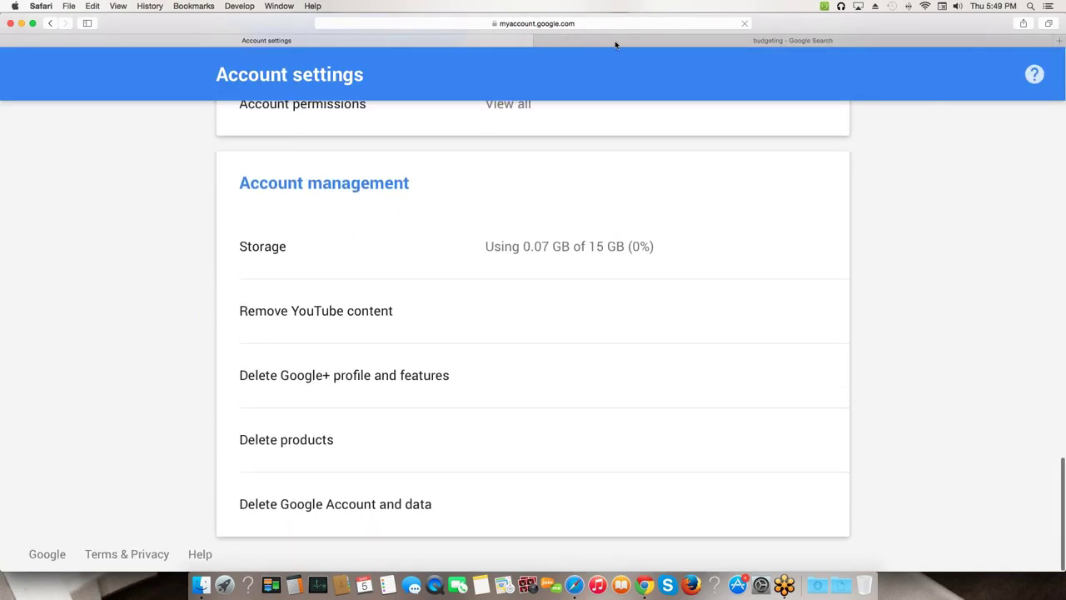
{"action": "left_click", "coordinate": [556, 23]}
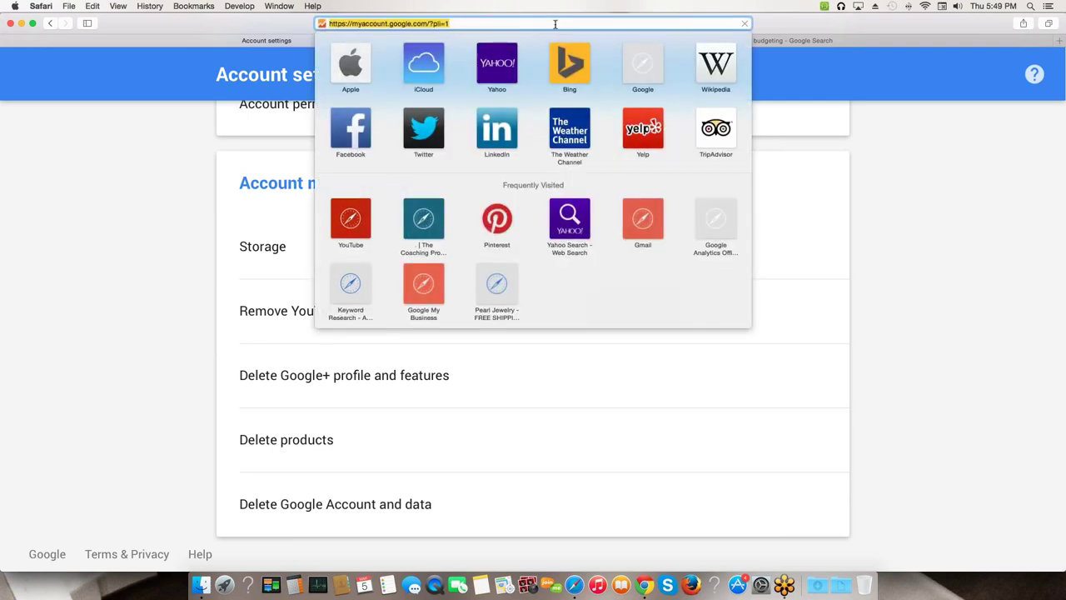
- Load mockingjaypinstore.com in one tab and Gmail in the other tab
{"action": "type", "text": "mockingjaypinstore.com"}
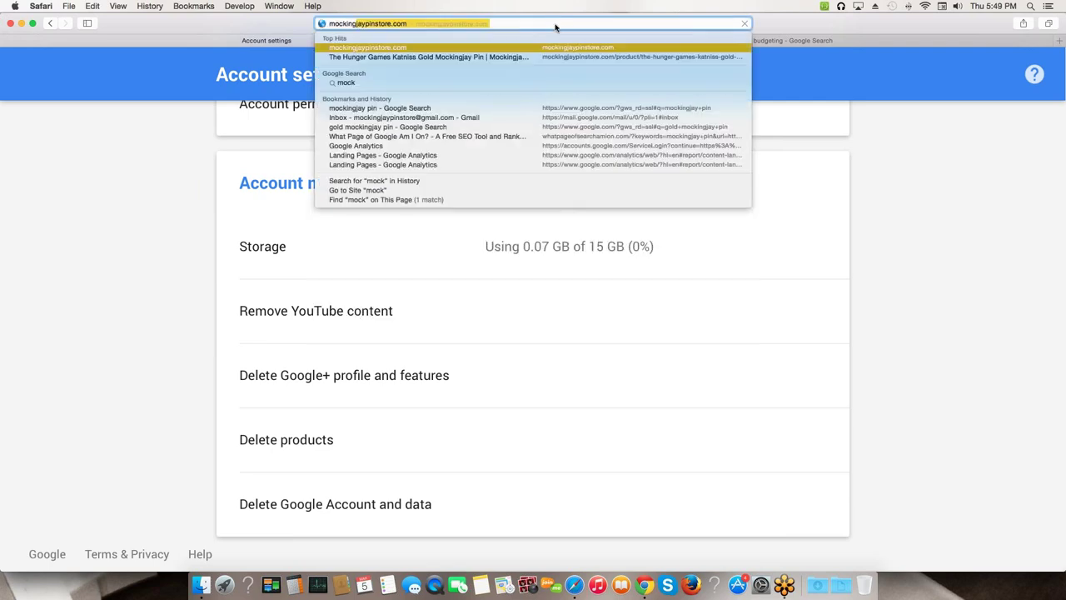
{"action": "key", "text": "Return"}
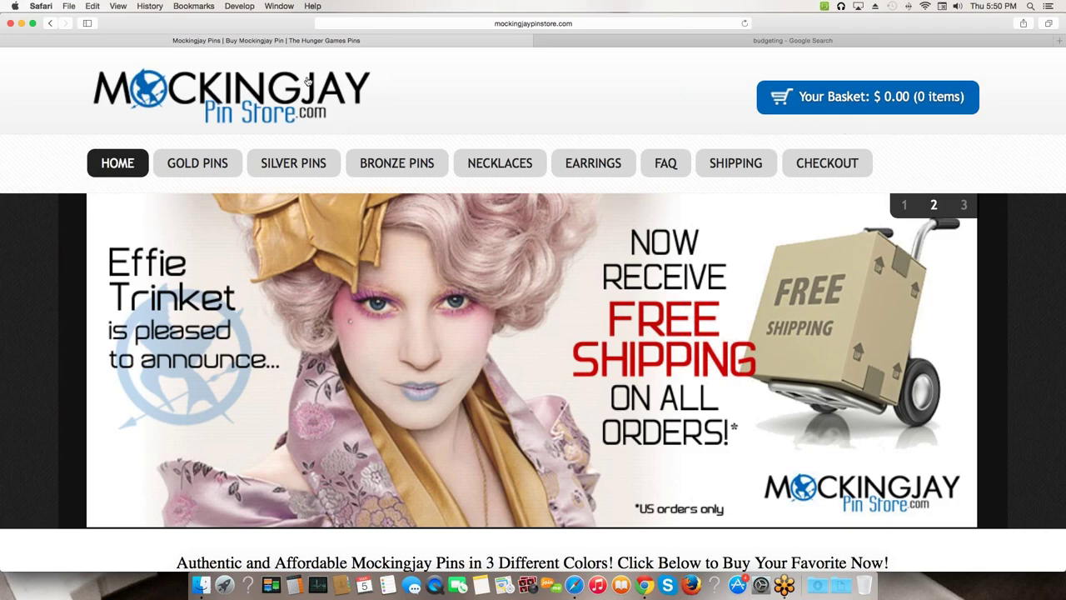
{"action": "left_click", "coordinate": [715, 40]}
{"action": "left_click", "coordinate": [516, 21]}
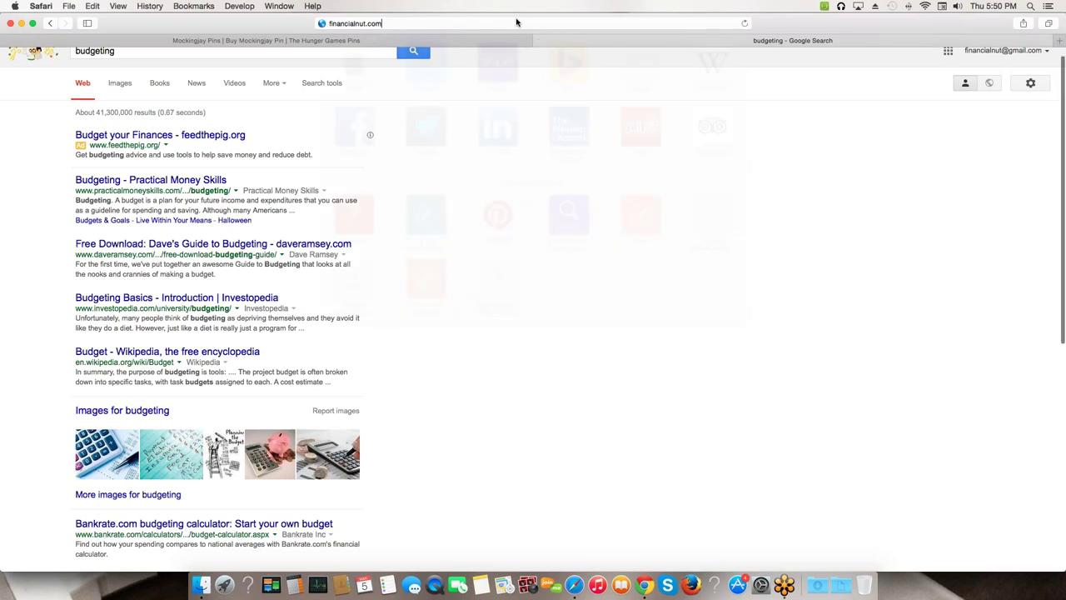
{"action": "type", "text": "gmail"}
{"action": "key", "text": "Return"}
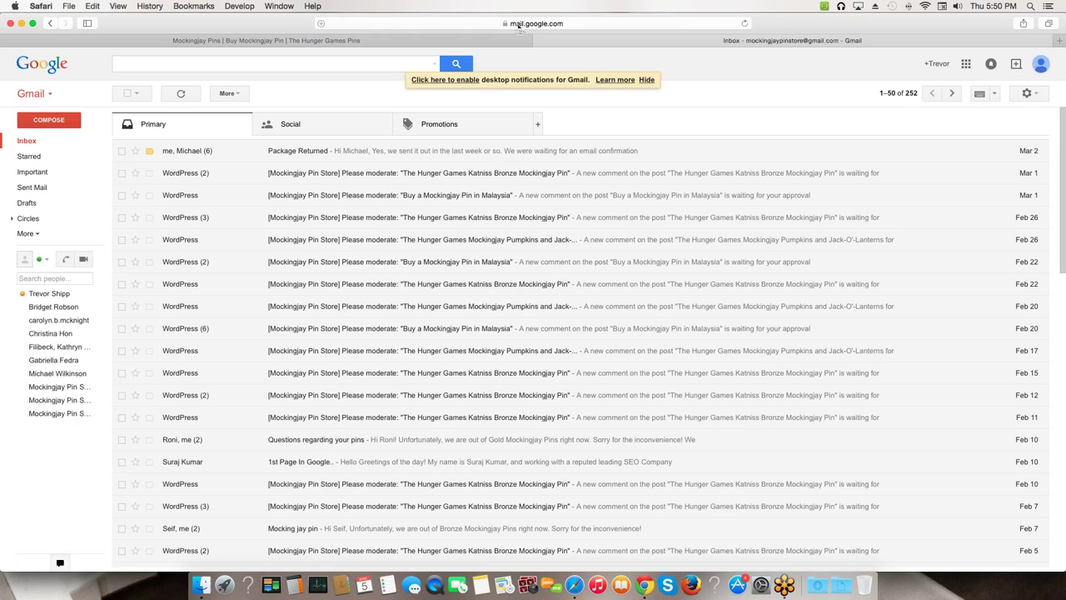
{"action": "left_click", "coordinate": [483, 22]}
- Dismiss the address suggestions and switch to the desktop with the Feb 2 – Mar 4, 2015 Audience Overview
{"action": "key", "text": "Escape"}
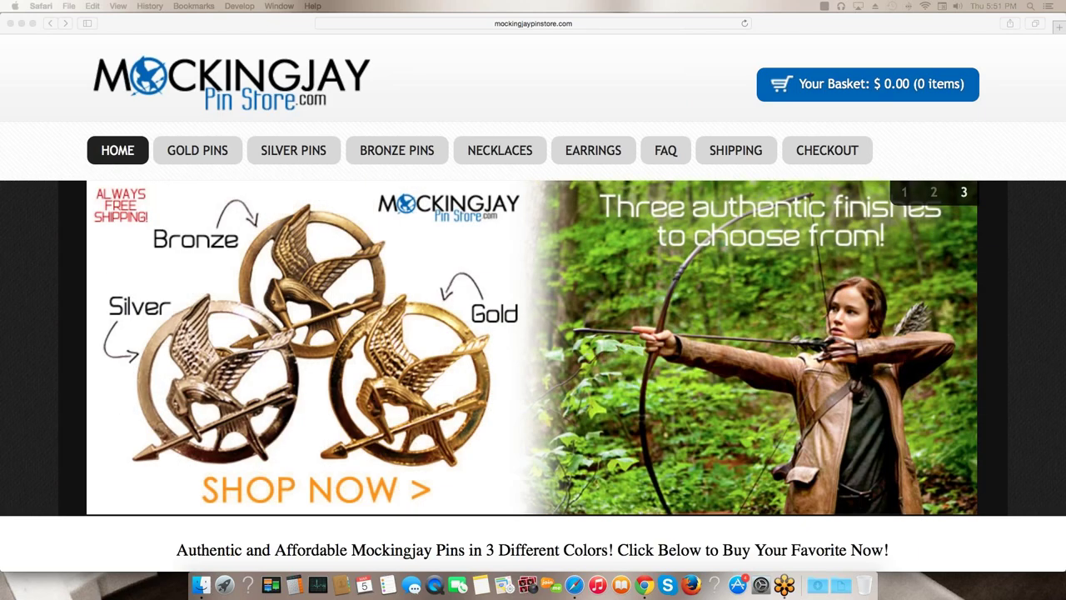
{"action": "key", "text": "ctrl+Left"}
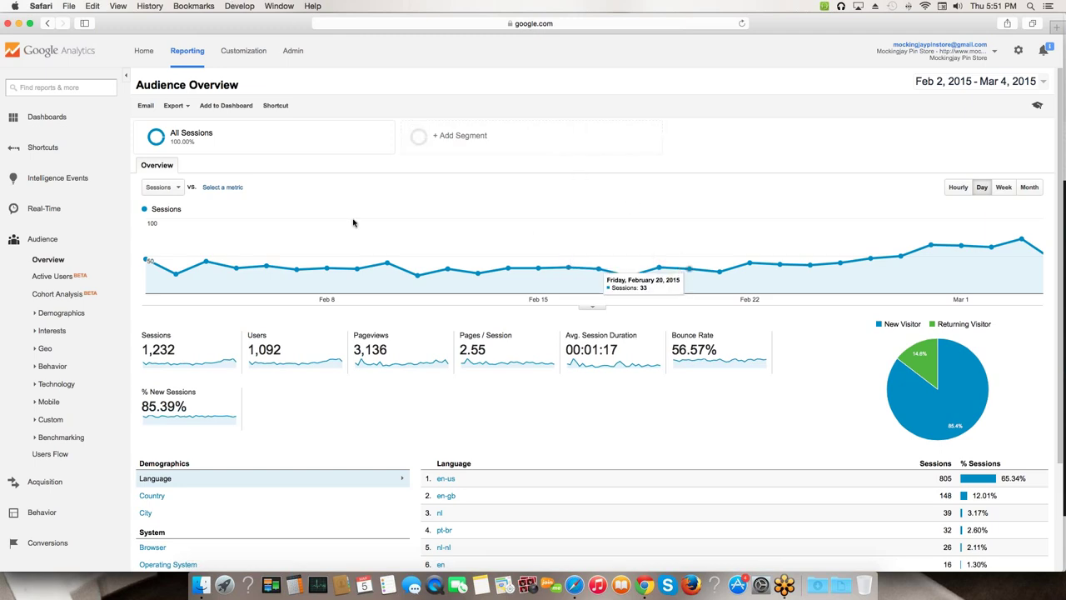
- Set the Audience Overview date range to start April 1, 2013 through Mar 4, 2015
{"action": "mouse_move", "coordinate": [250, 269]}
{"action": "mouse_move", "coordinate": [285, 267]}
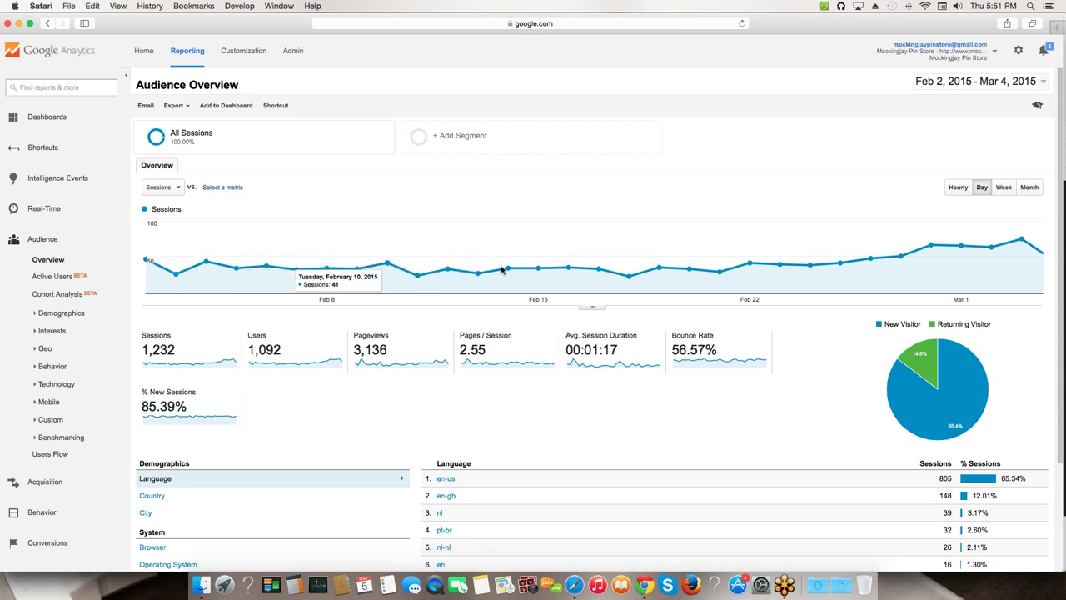
{"action": "left_click", "coordinate": [1041, 87]}
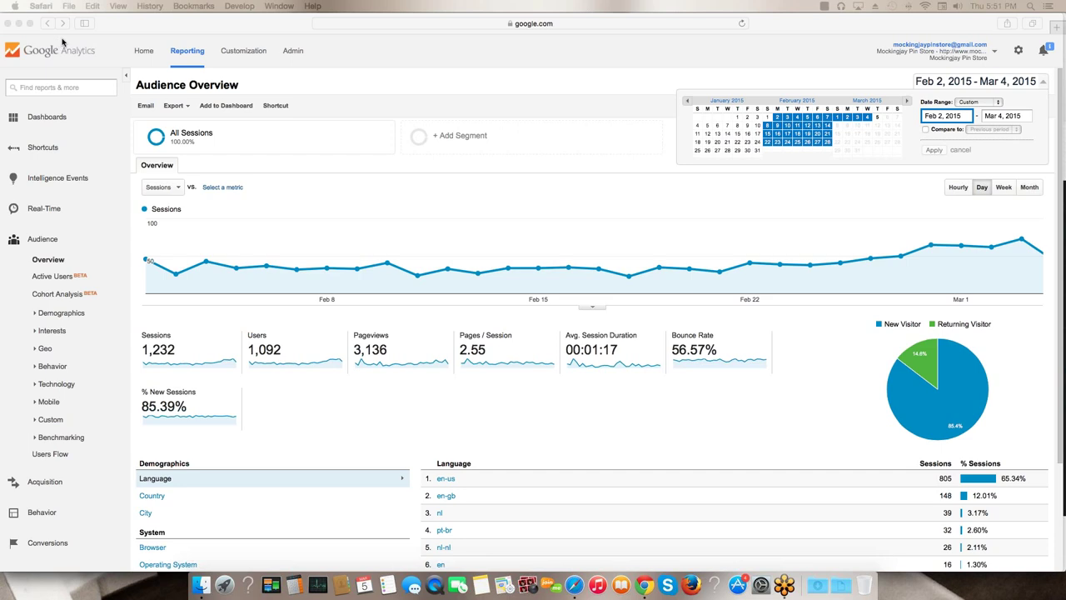
{"action": "left_click", "coordinate": [687, 103]}
{"action": "left_click", "coordinate": [687, 104]}
{"action": "left_click", "coordinate": [687, 103]}
{"action": "left_click", "coordinate": [687, 104]}
{"action": "left_click", "coordinate": [687, 103]}
{"action": "left_click", "coordinate": [687, 103]}
{"action": "left_click", "coordinate": [687, 104]}
{"action": "left_click", "coordinate": [687, 103]}
{"action": "left_click", "coordinate": [687, 103]}
{"action": "left_click", "coordinate": [687, 104]}
{"action": "left_click", "coordinate": [687, 103]}
{"action": "left_click", "coordinate": [687, 103]}
{"action": "left_click", "coordinate": [687, 103]}
{"action": "left_click", "coordinate": [688, 103]}
{"action": "left_click", "coordinate": [687, 104]}
{"action": "left_click", "coordinate": [688, 103]}
{"action": "left_click", "coordinate": [687, 103]}
{"action": "left_click", "coordinate": [687, 104]}
{"action": "left_click", "coordinate": [687, 103]}
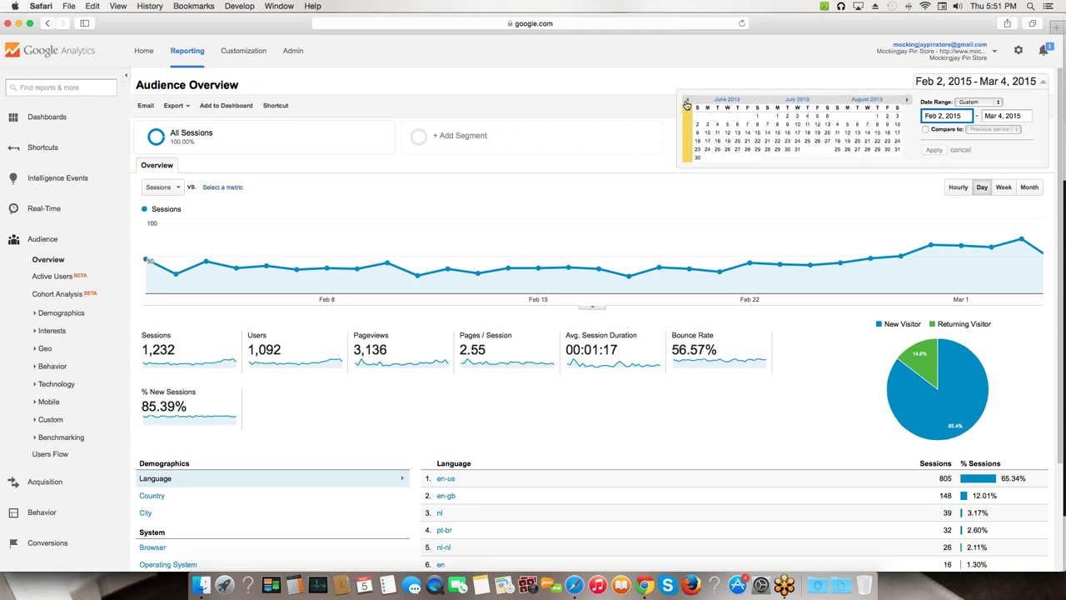
{"action": "left_click", "coordinate": [687, 104]}
{"action": "left_click", "coordinate": [687, 103]}
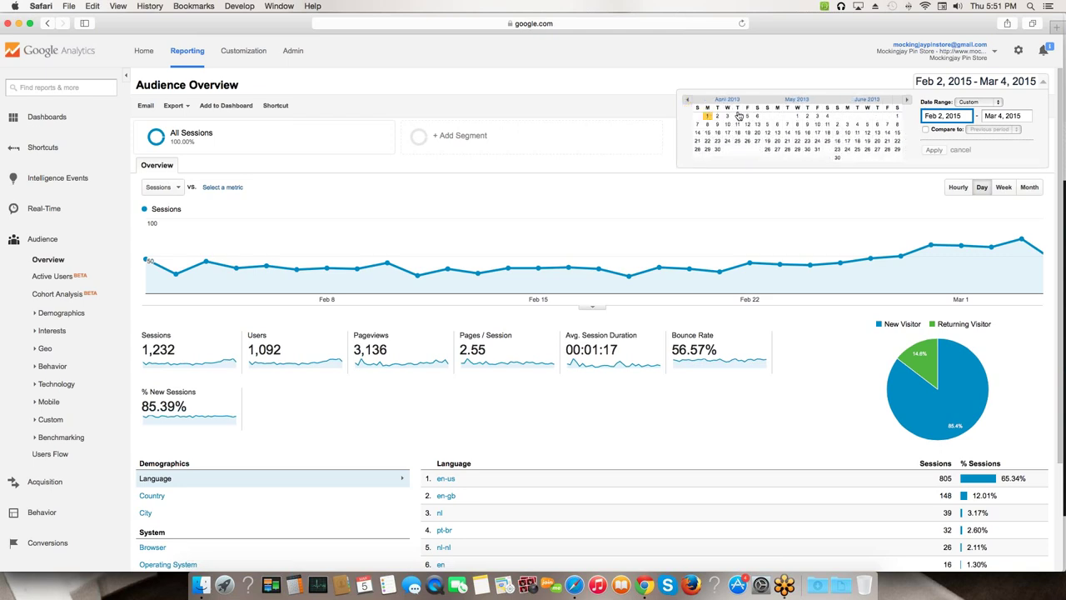
{"action": "left_click", "coordinate": [707, 116]}
{"action": "left_click", "coordinate": [934, 151]}
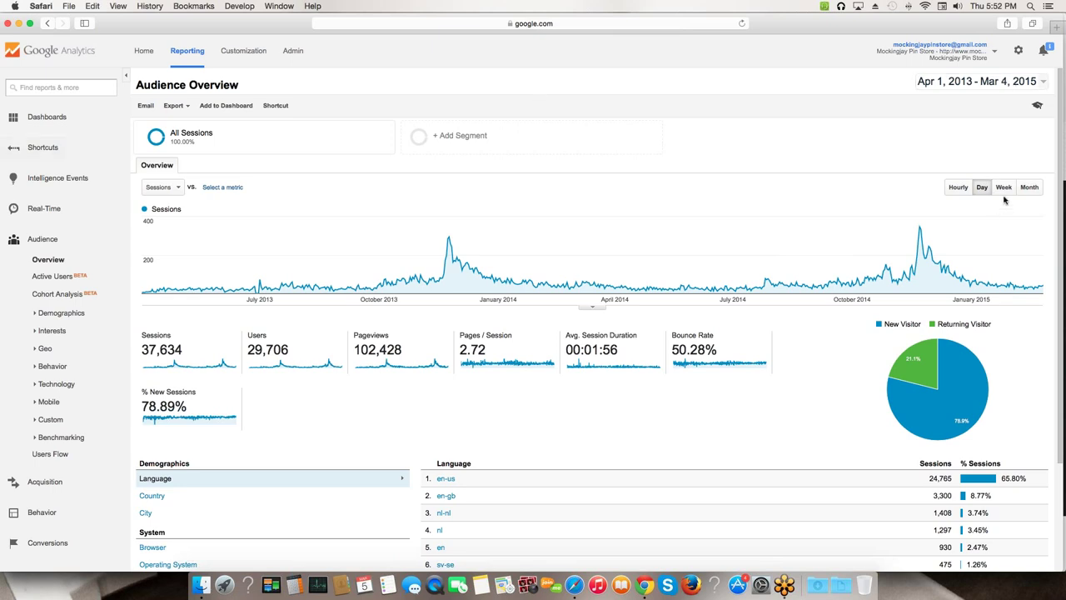
- Plot the sessions chart by Month instead of by day or week
{"action": "left_click", "coordinate": [1029, 188]}
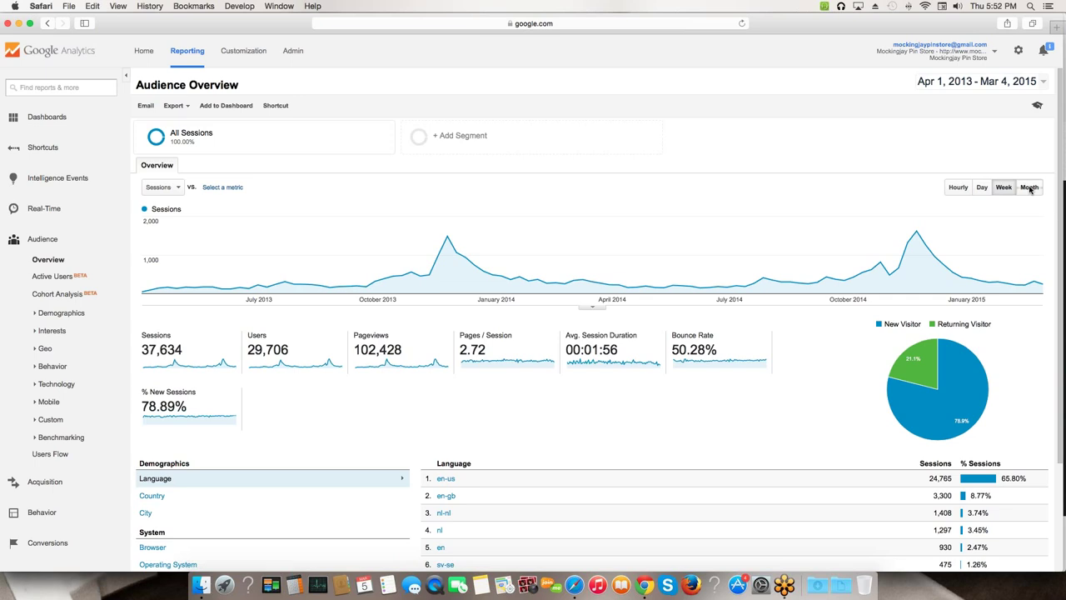
{"action": "left_click", "coordinate": [1030, 187]}
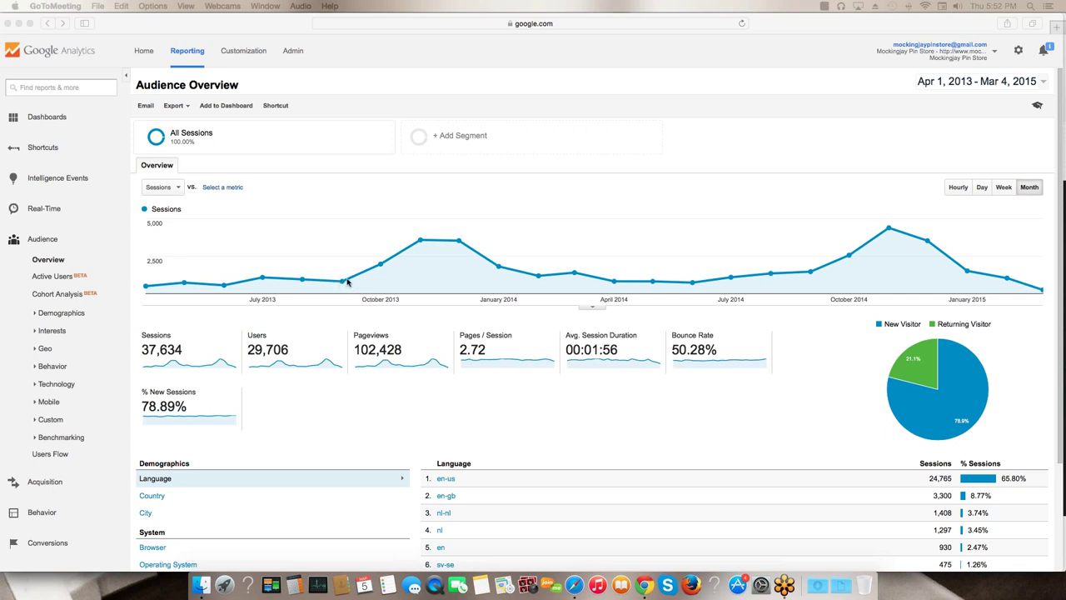
{"action": "left_click", "coordinate": [378, 267]}
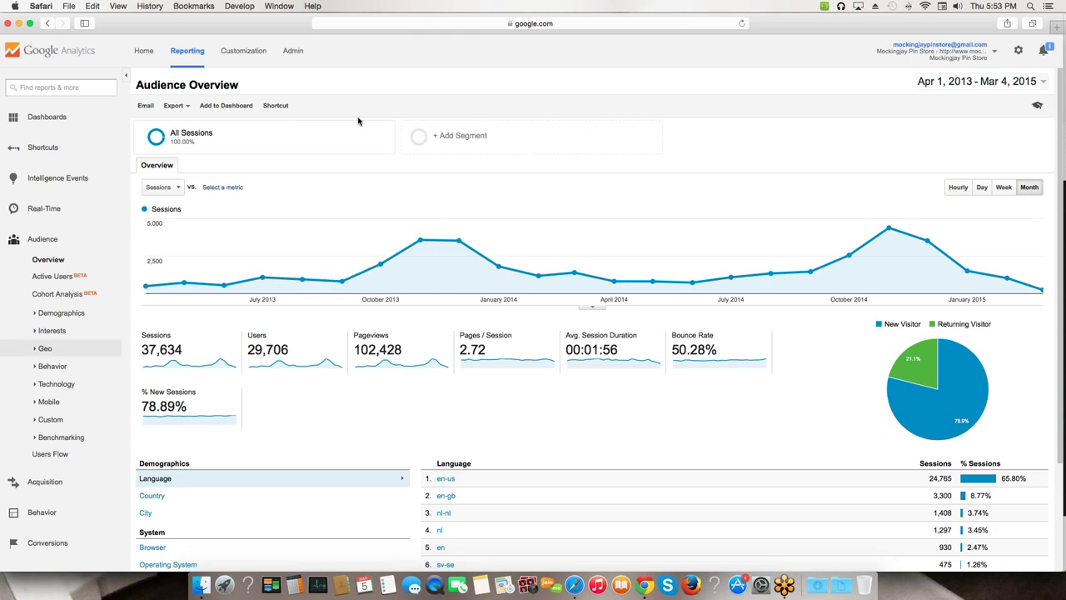
- Open the Acquisition > All Traffic > Channels report
{"action": "scroll", "coordinate": [81, 441], "scroll_direction": "down", "scroll_amount": 1}
{"action": "left_click", "coordinate": [44, 482]}
{"action": "scroll", "coordinate": [47, 433], "scroll_direction": "down", "scroll_amount": 3}
{"action": "left_click", "coordinate": [47, 415]}
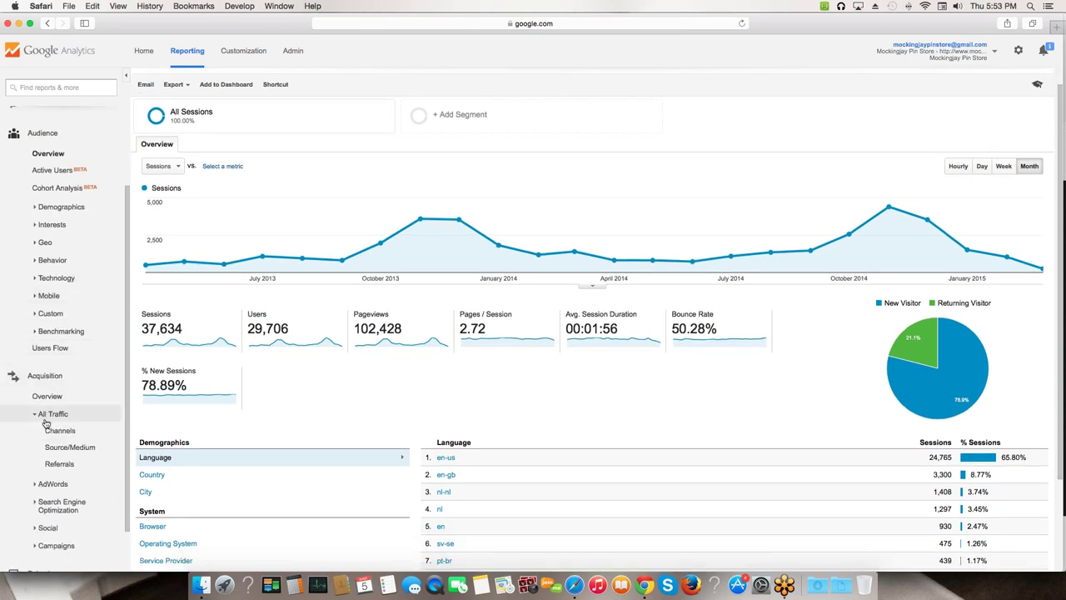
{"action": "left_click", "coordinate": [59, 431]}
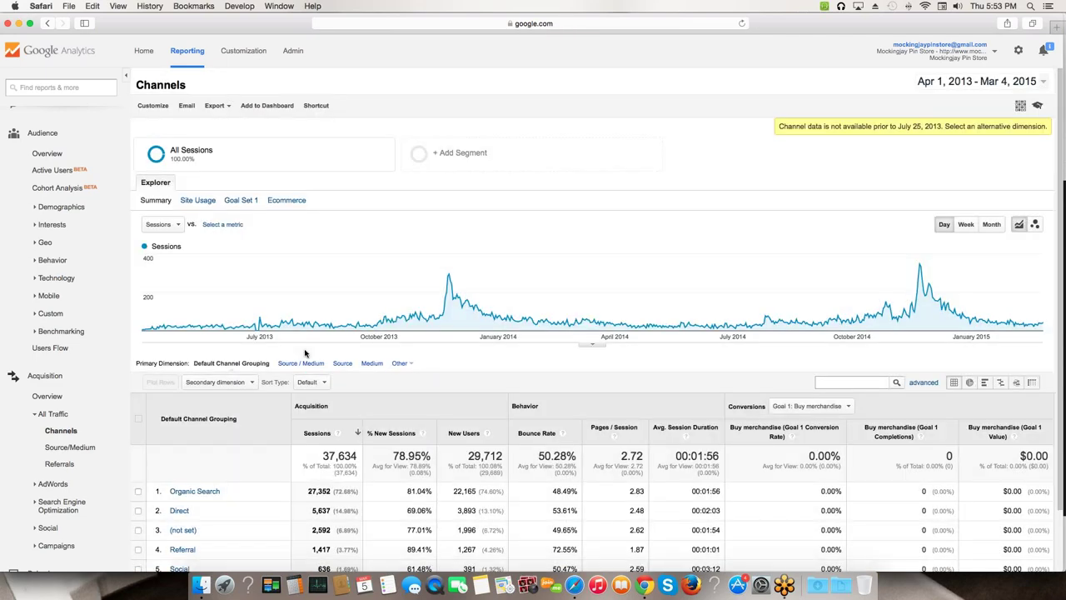
- Highlight channel session figures: Organic Search 72.68%, Social 636, Referral 1,417, Direct 5,637
{"action": "scroll", "coordinate": [189, 471], "scroll_direction": "down", "scroll_amount": 2}
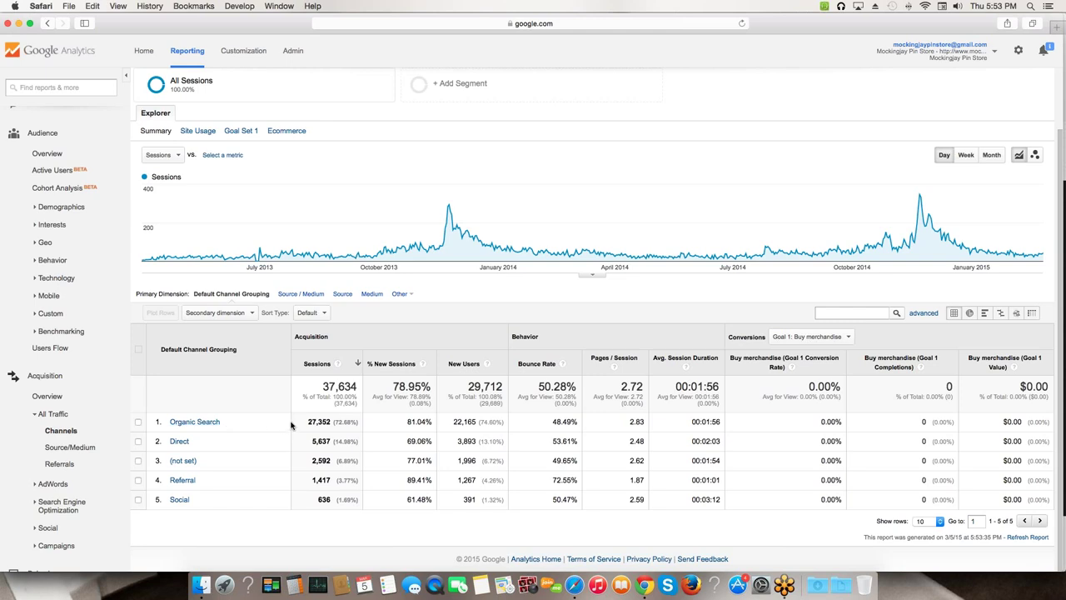
{"action": "left_click_drag", "start_coordinate": [305, 421], "coordinate": [355, 421]}
{"action": "left_click", "coordinate": [333, 422]}
{"action": "left_click_drag", "start_coordinate": [334, 422], "coordinate": [357, 423]}
{"action": "scroll", "coordinate": [342, 437], "scroll_direction": "up", "scroll_amount": 1}
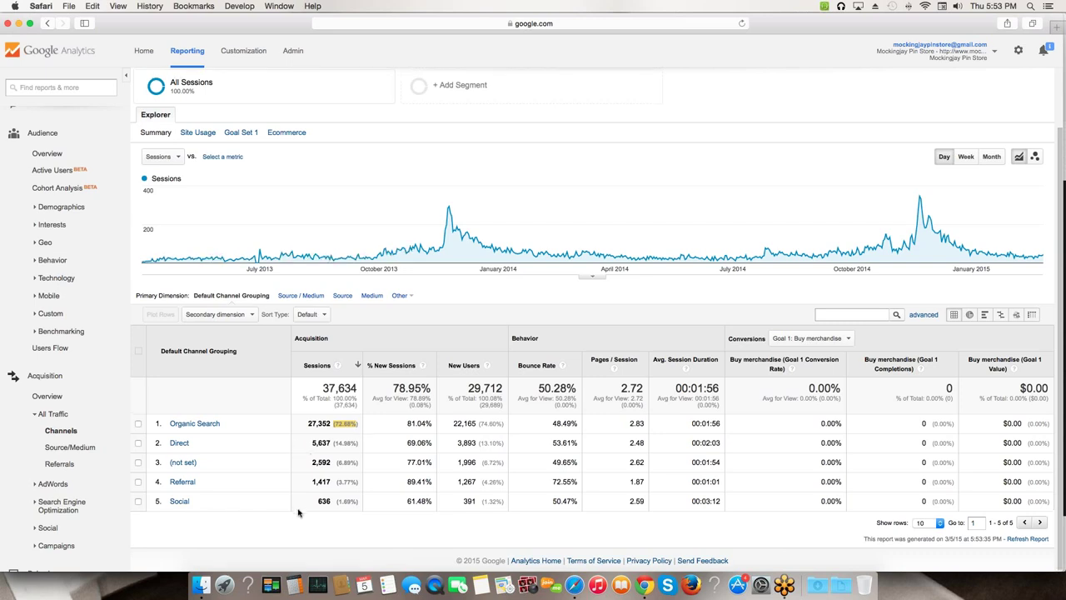
{"action": "left_click_drag", "start_coordinate": [316, 501], "coordinate": [338, 513]}
{"action": "left_click_drag", "start_coordinate": [314, 479], "coordinate": [354, 481]}
{"action": "left_click_drag", "start_coordinate": [309, 439], "coordinate": [351, 423]}
{"action": "left_click", "coordinate": [307, 424]}
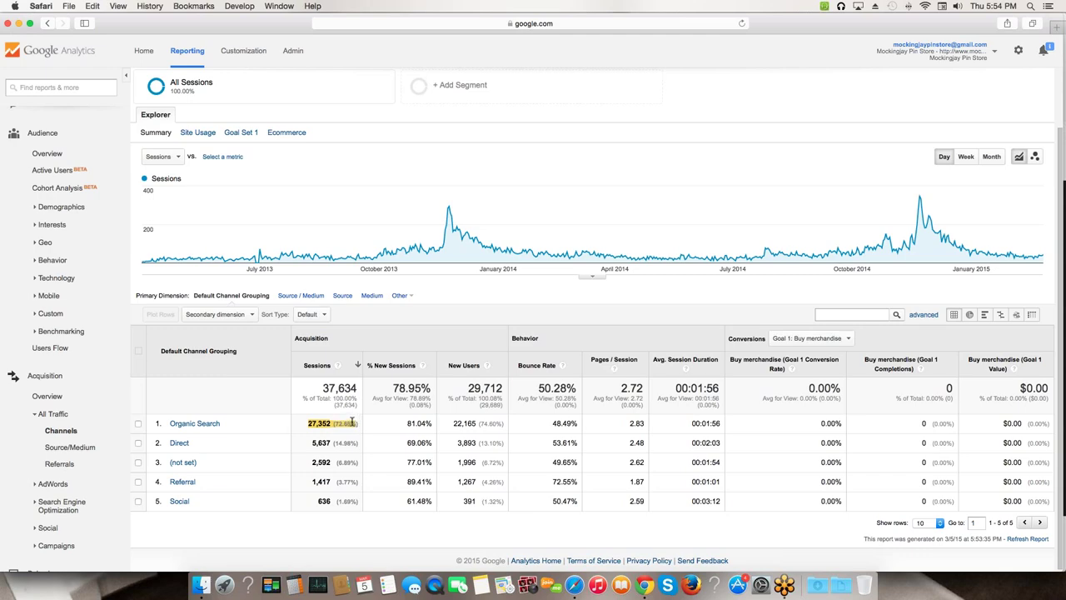
- Open the Organic Search keyword breakdown and mark the keyword 'mockingjay pin'
{"action": "left_click", "coordinate": [202, 423]}
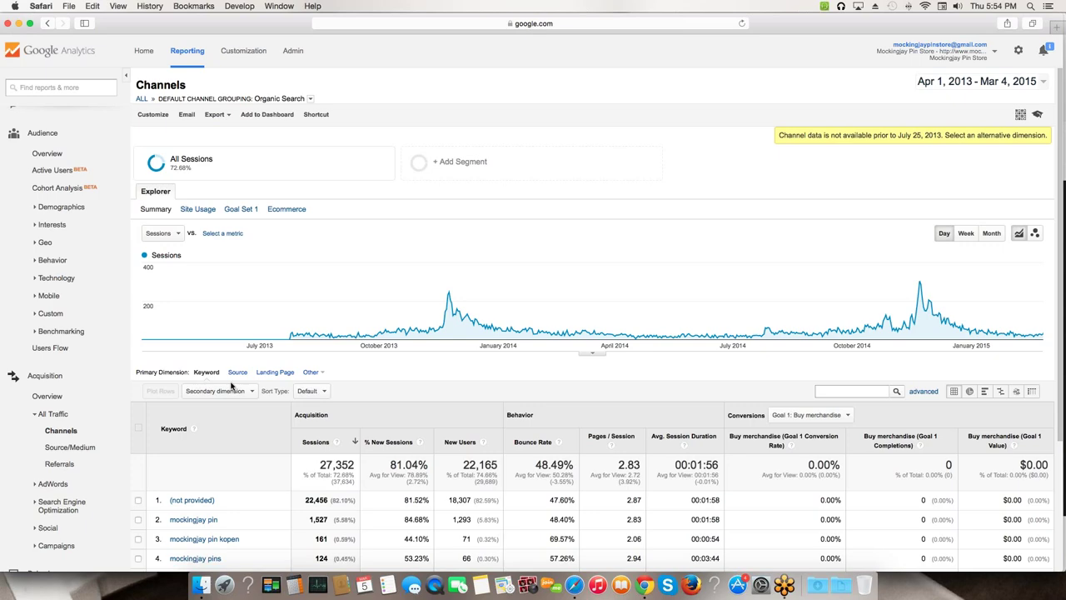
{"action": "scroll", "coordinate": [232, 385], "scroll_direction": "down", "scroll_amount": 5}
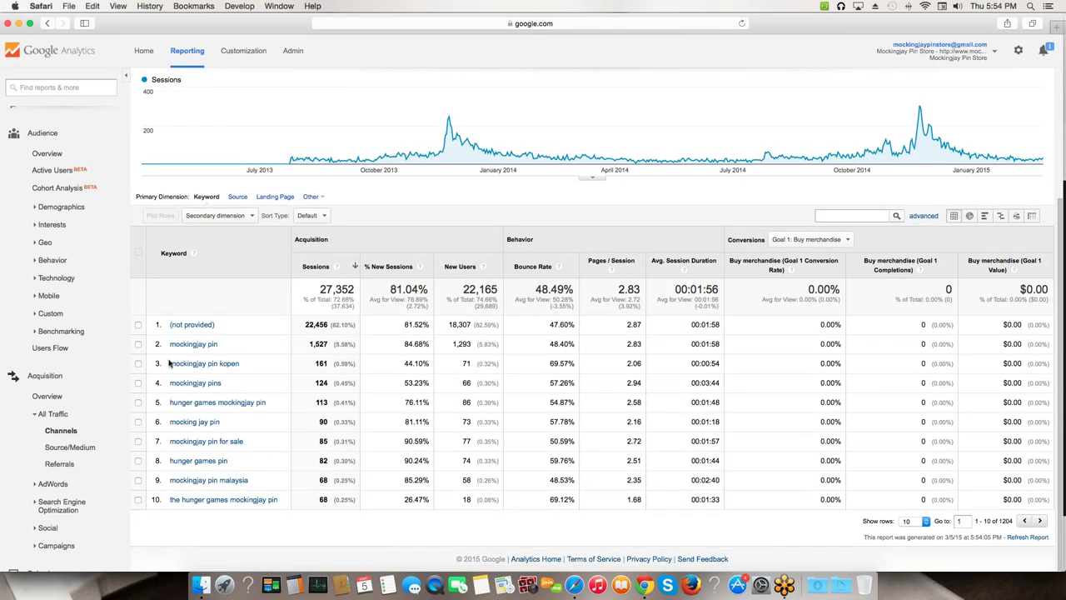
{"action": "left_click_drag", "start_coordinate": [170, 344], "coordinate": [170, 344]}
{"action": "left_click", "coordinate": [229, 346]}
{"action": "left_click_drag", "start_coordinate": [229, 346], "coordinate": [172, 344]}
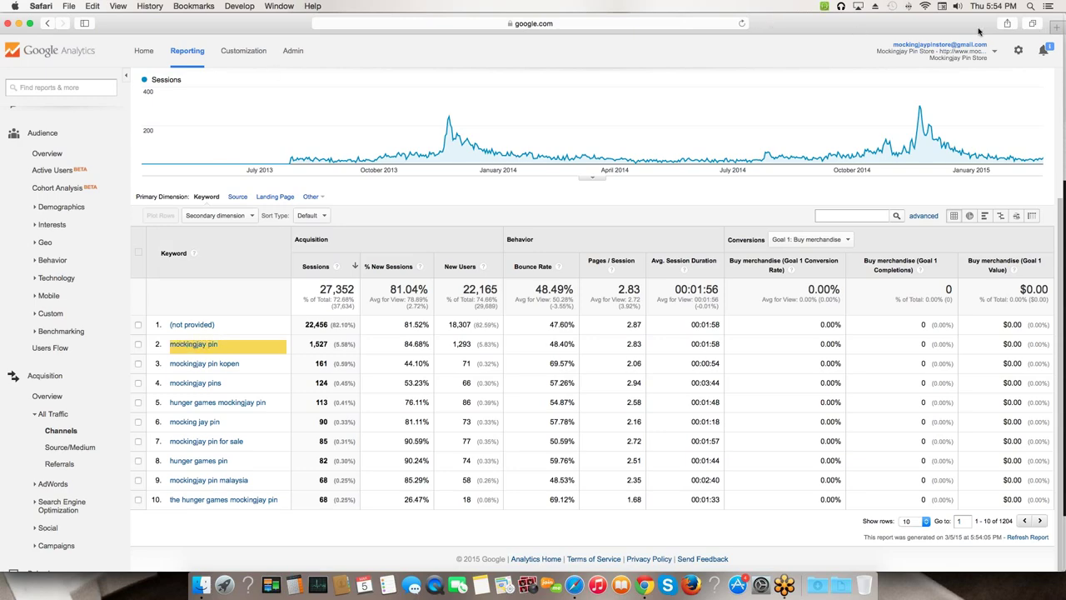
- Open a new Safari tab and load the Google homepage
{"action": "double_click", "coordinate": [903, 25]}
{"action": "key", "text": "super+t"}
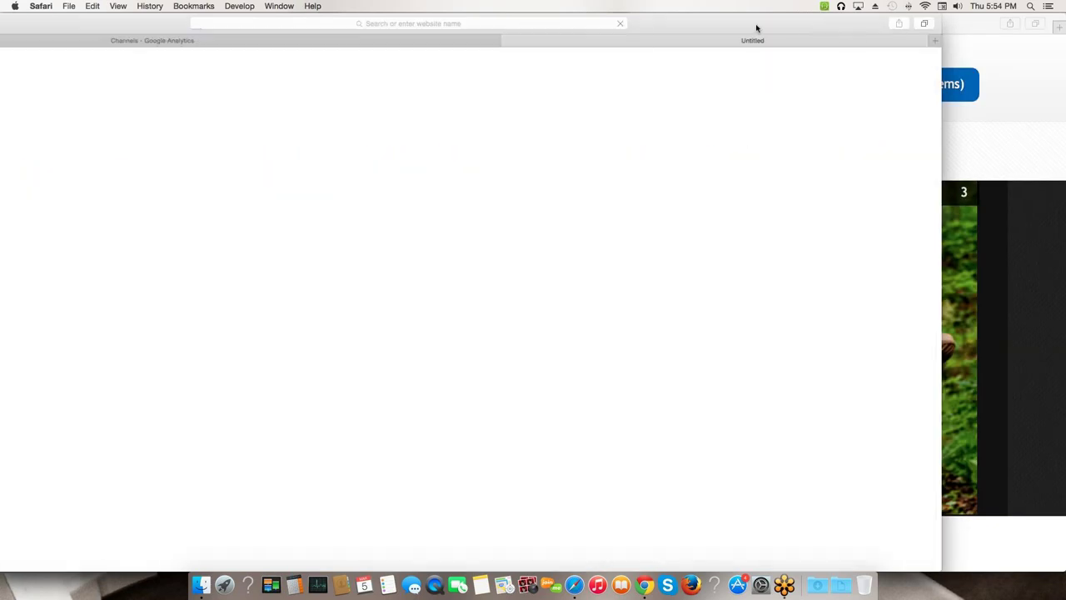
{"action": "double_click", "coordinate": [754, 25]}
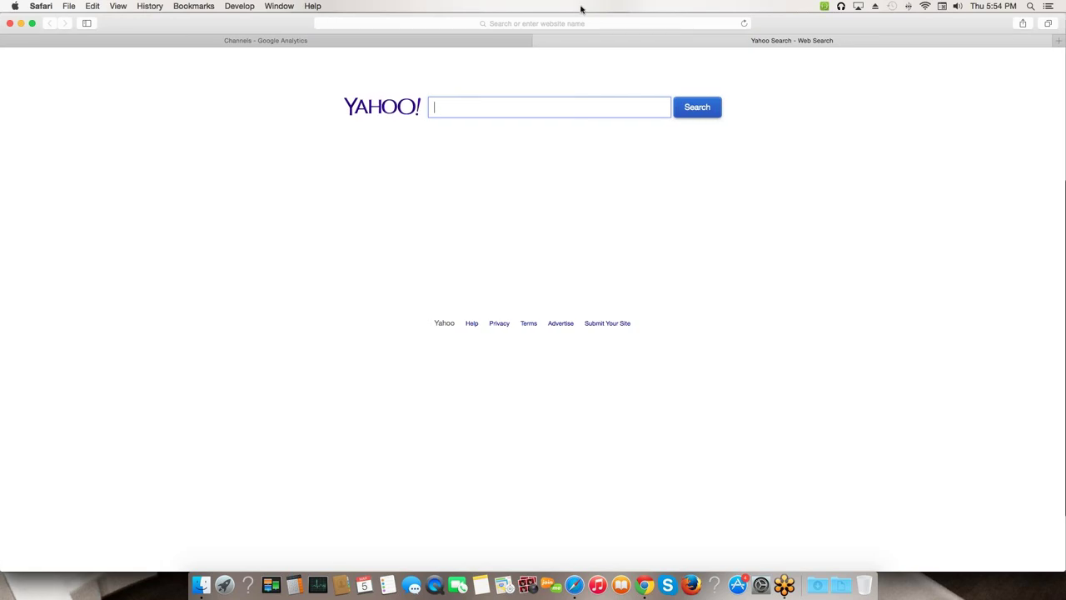
{"action": "left_click", "coordinate": [481, 23]}
{"action": "type", "text": "google.com"}
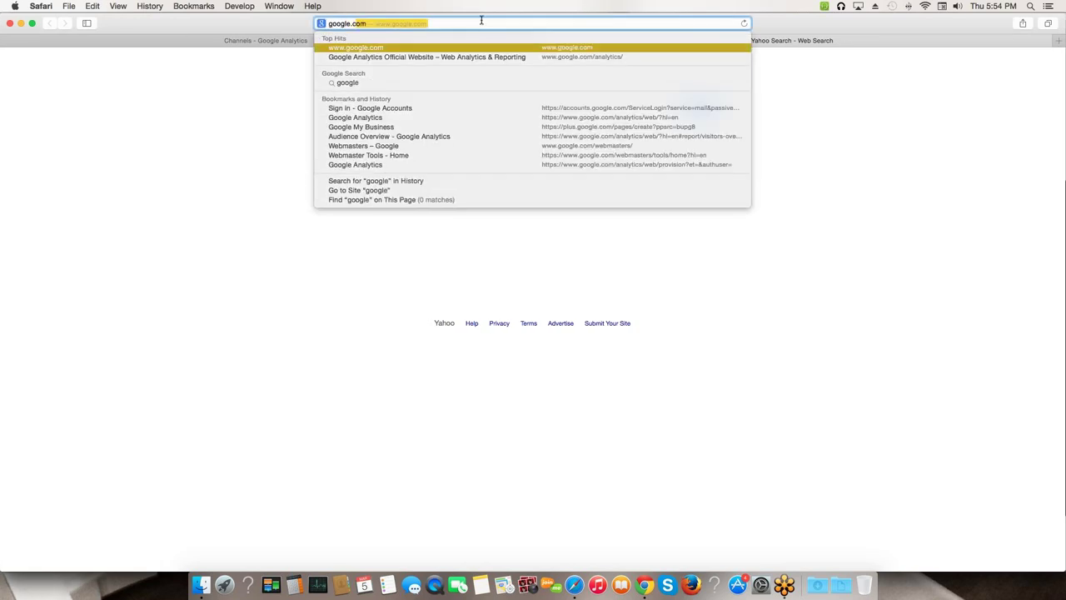
{"action": "key", "text": "Return"}
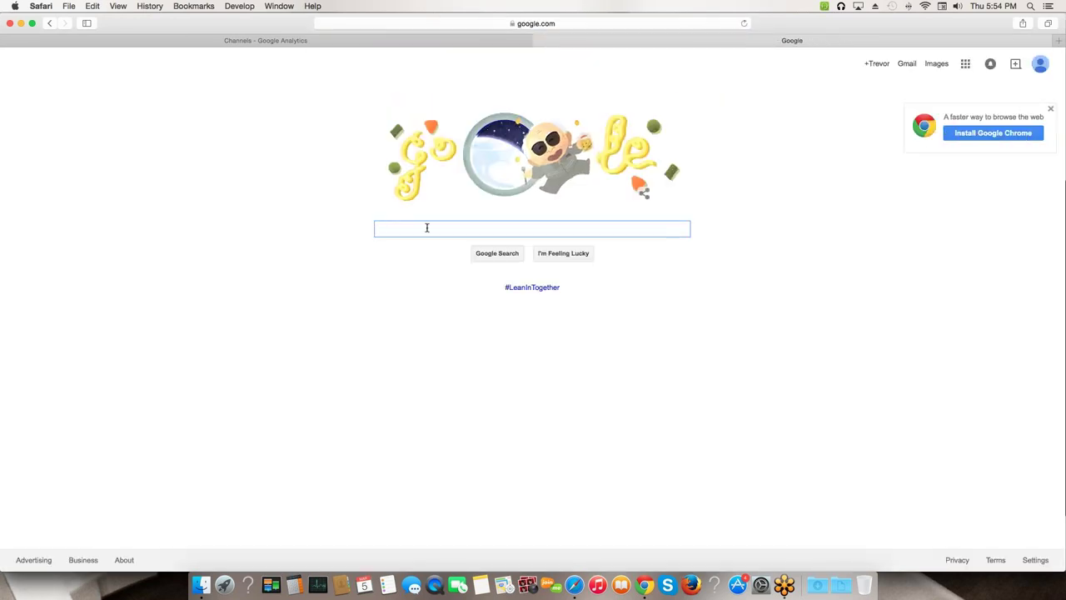
- Search Google for 'mockingjay pin', correcting the typo, and review the results
{"action": "type", "text": "mockingjayp in"}
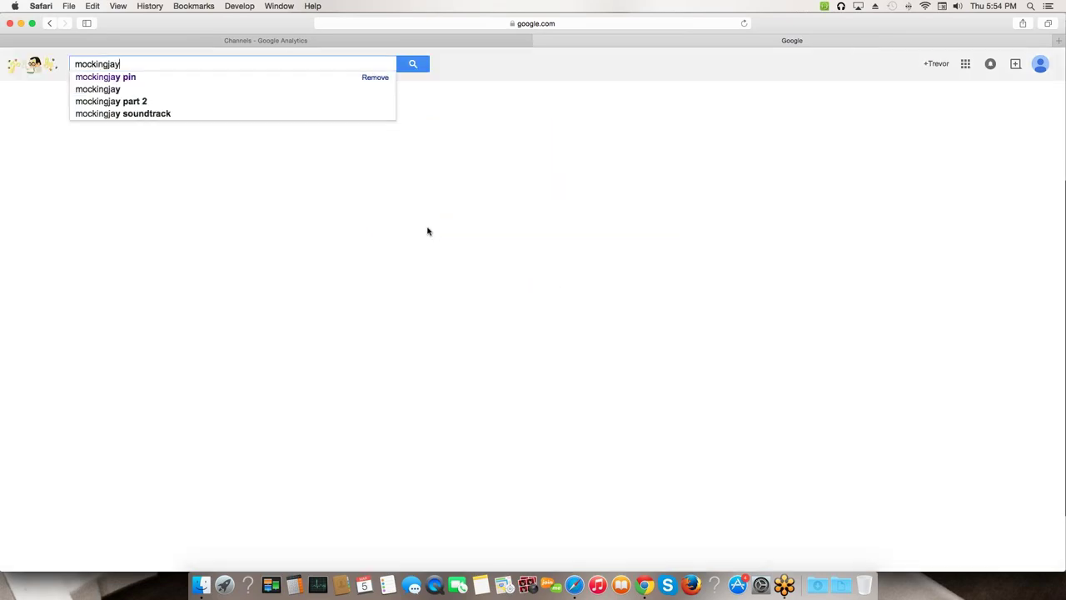
{"action": "key", "text": "Return"}
{"action": "left_click", "coordinate": [128, 64]}
{"action": "key", "text": "BackSpace"}
{"action": "key", "text": "BackSpace"}
{"action": "type", "text": "pin"}
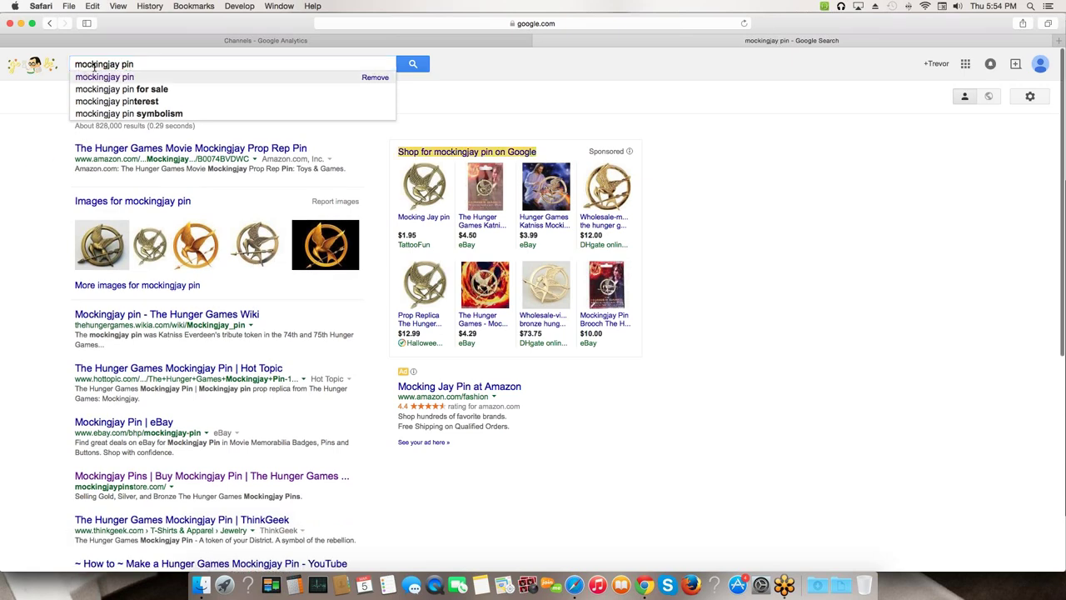
{"action": "scroll", "coordinate": [41, 433], "scroll_direction": "down", "scroll_amount": 1}
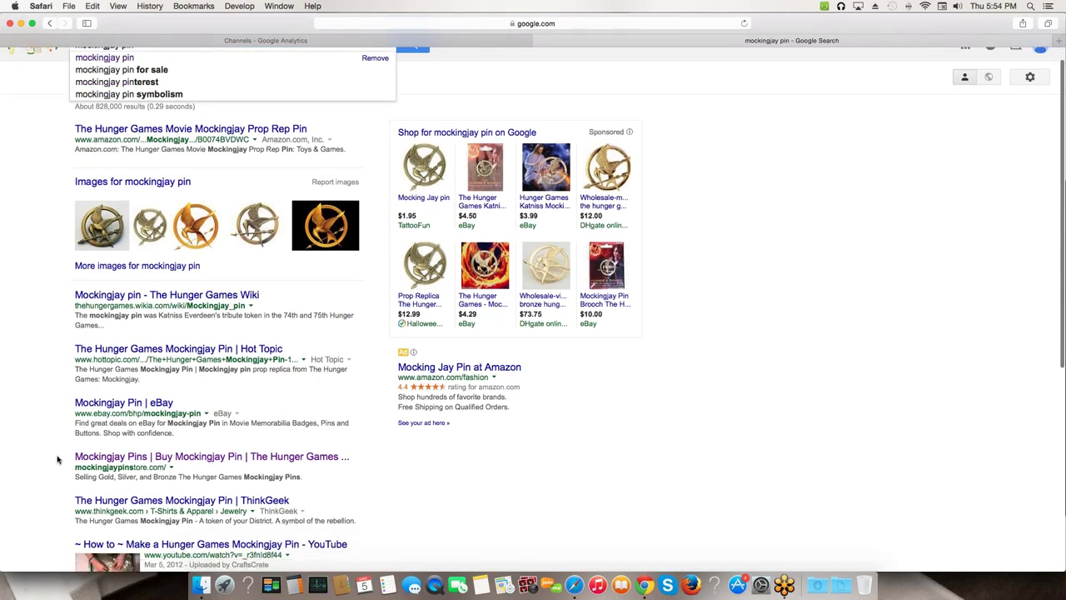
{"action": "left_click_drag", "start_coordinate": [71, 459], "coordinate": [314, 472]}
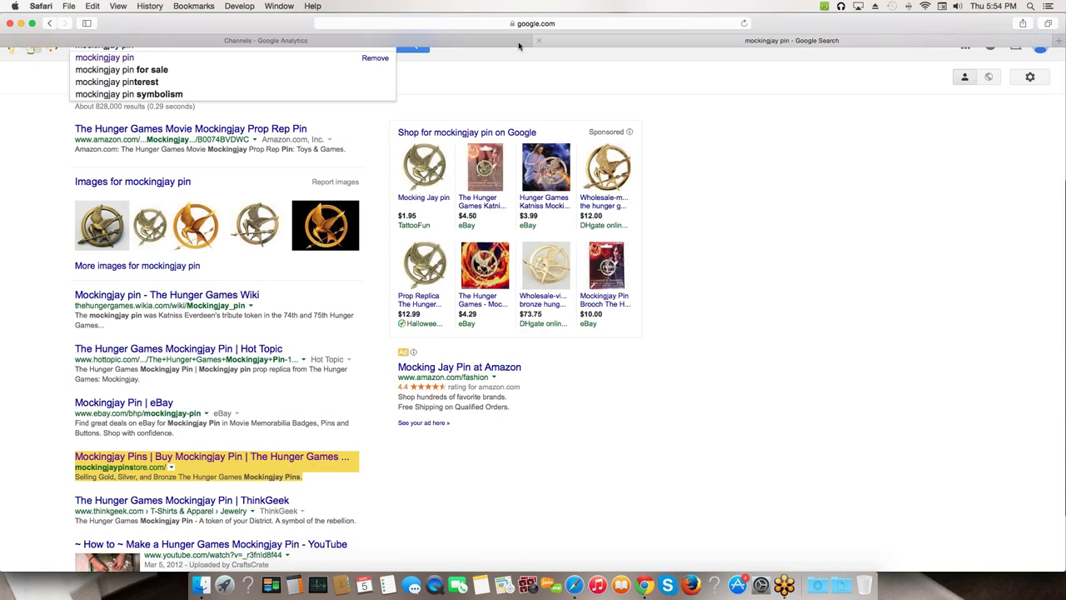
{"action": "left_click", "coordinate": [487, 43]}
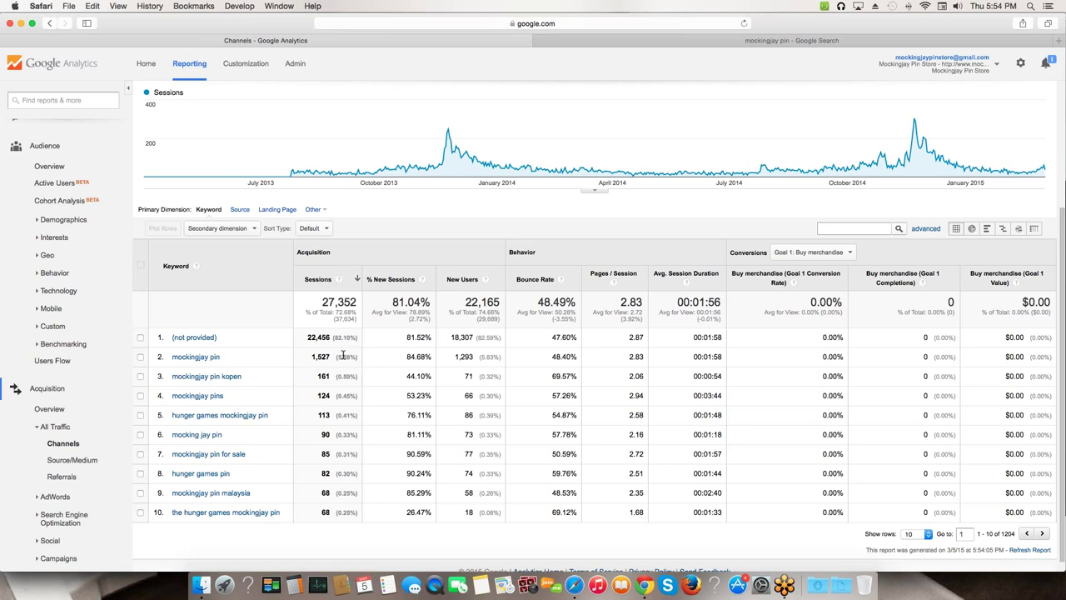
- Show 2500 rows in the organic keyword table and scroll through the full keyword list
{"action": "scroll", "coordinate": [359, 405], "scroll_direction": "down", "scroll_amount": 1}
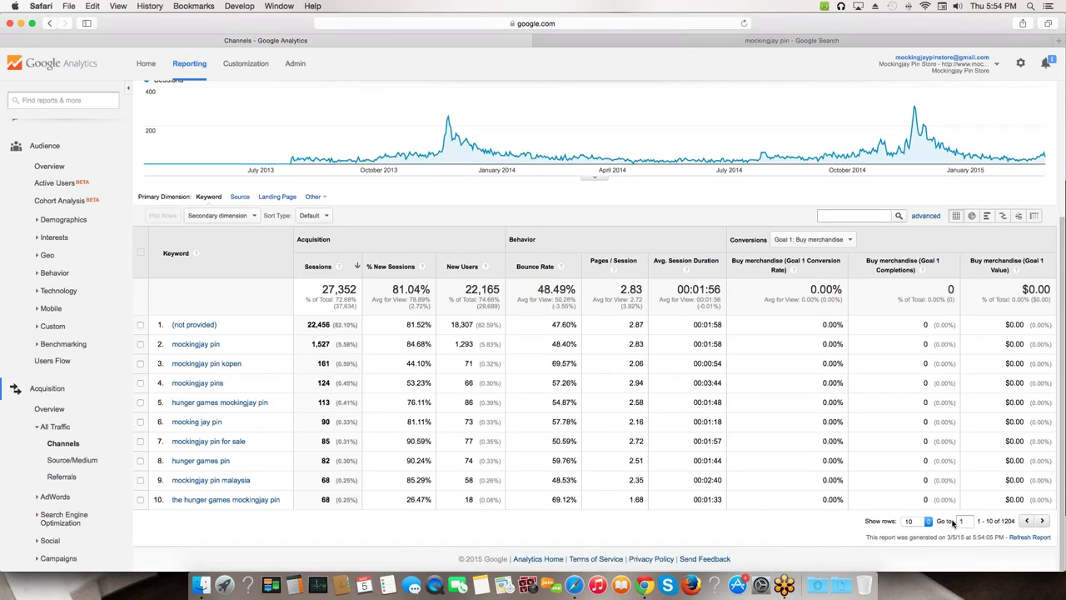
{"action": "left_click", "coordinate": [915, 521]}
{"action": "mouse_move", "coordinate": [914, 558]}
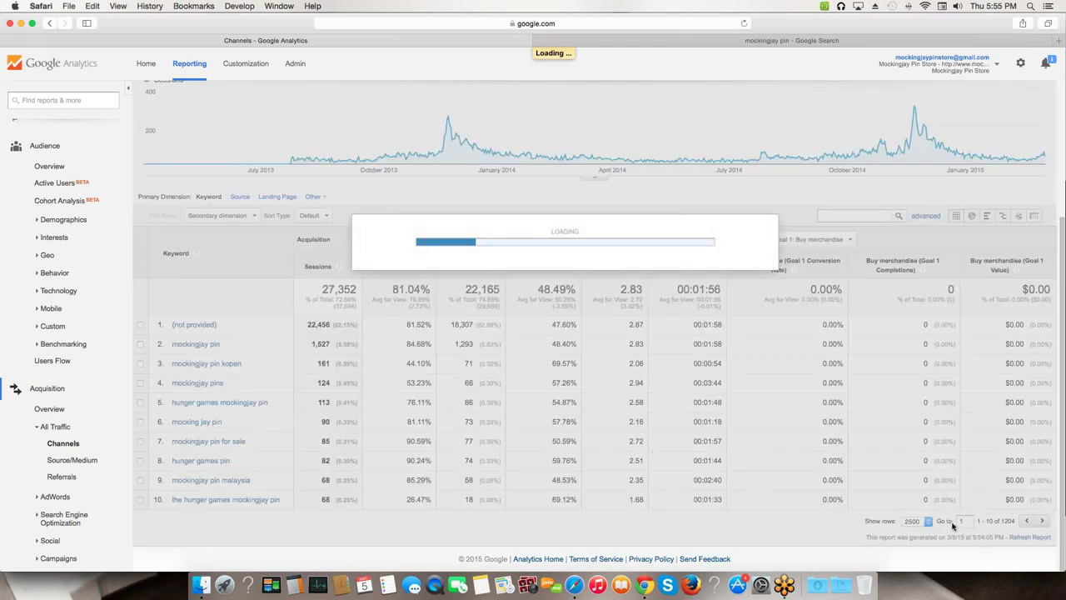
{"action": "scroll", "coordinate": [954, 524], "scroll_direction": "up", "scroll_amount": 2}
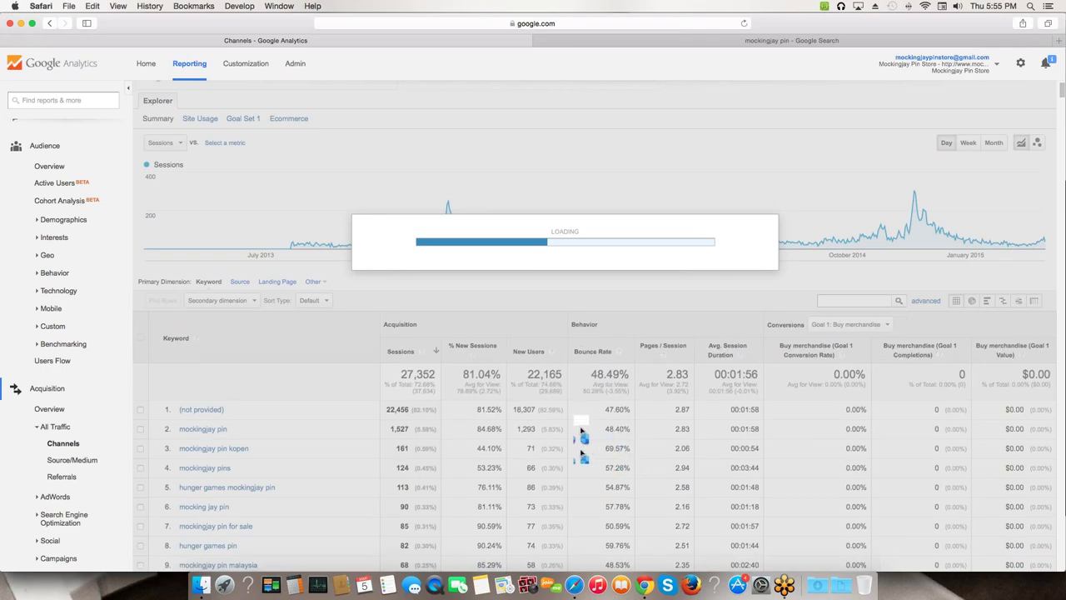
{"action": "scroll", "coordinate": [350, 410], "scroll_direction": "down", "scroll_amount": 2}
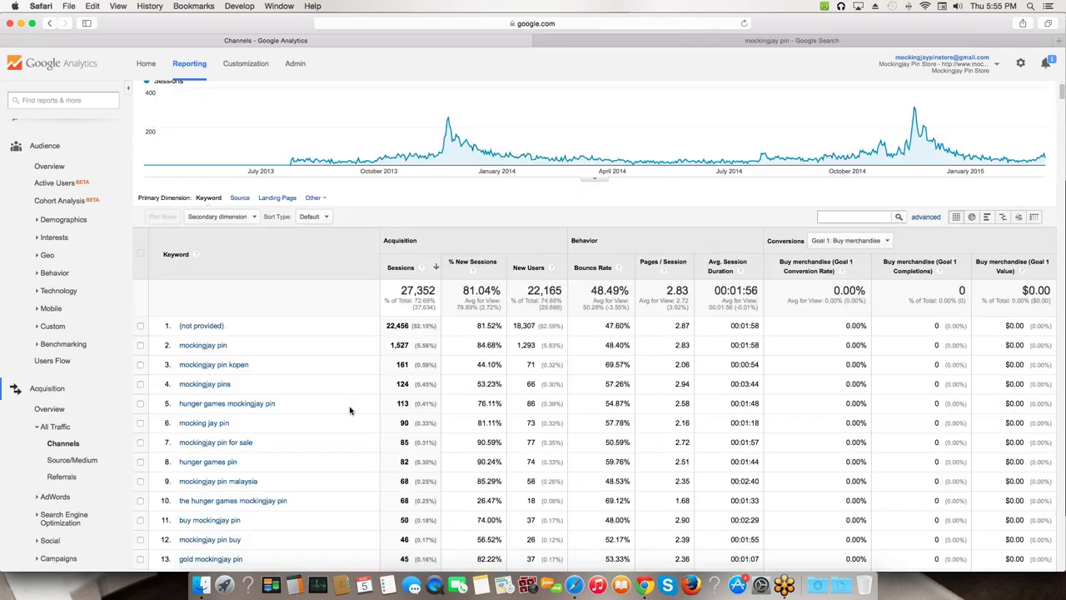
{"action": "scroll", "coordinate": [349, 410], "scroll_direction": "down", "scroll_amount": 8}
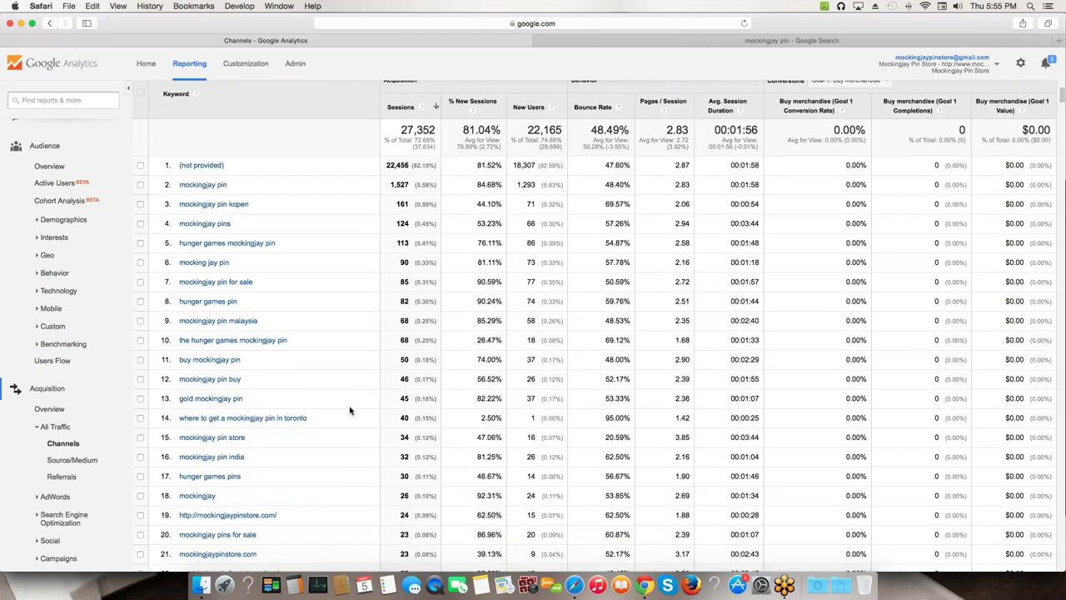
{"action": "scroll", "coordinate": [350, 410], "scroll_direction": "down", "scroll_amount": 8}
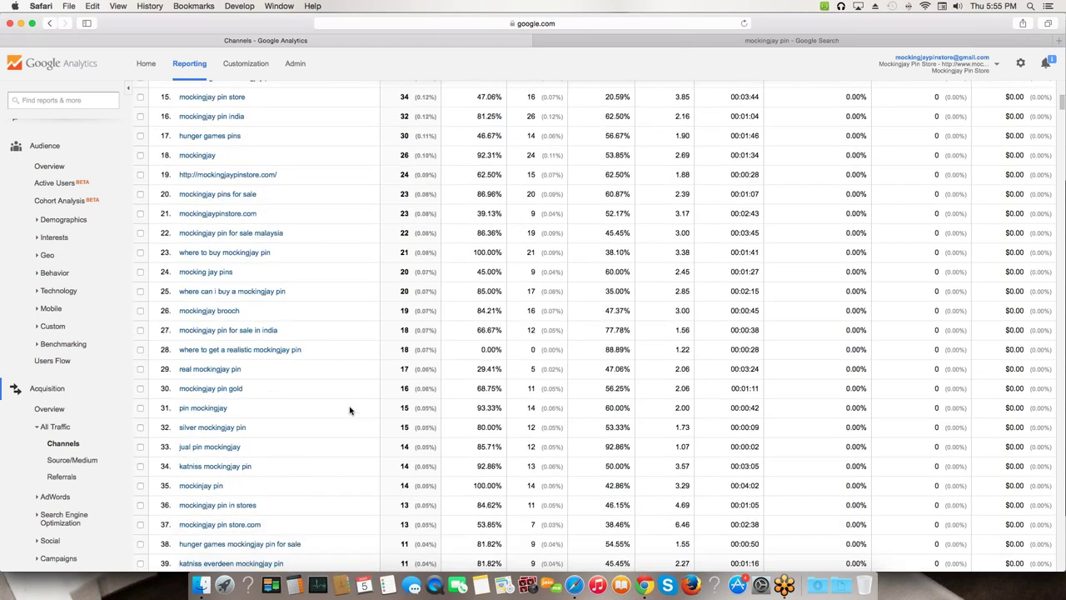
{"action": "scroll", "coordinate": [350, 410], "scroll_direction": "down", "scroll_amount": 12}
{"action": "scroll", "coordinate": [350, 410], "scroll_direction": "down", "scroll_amount": 7}
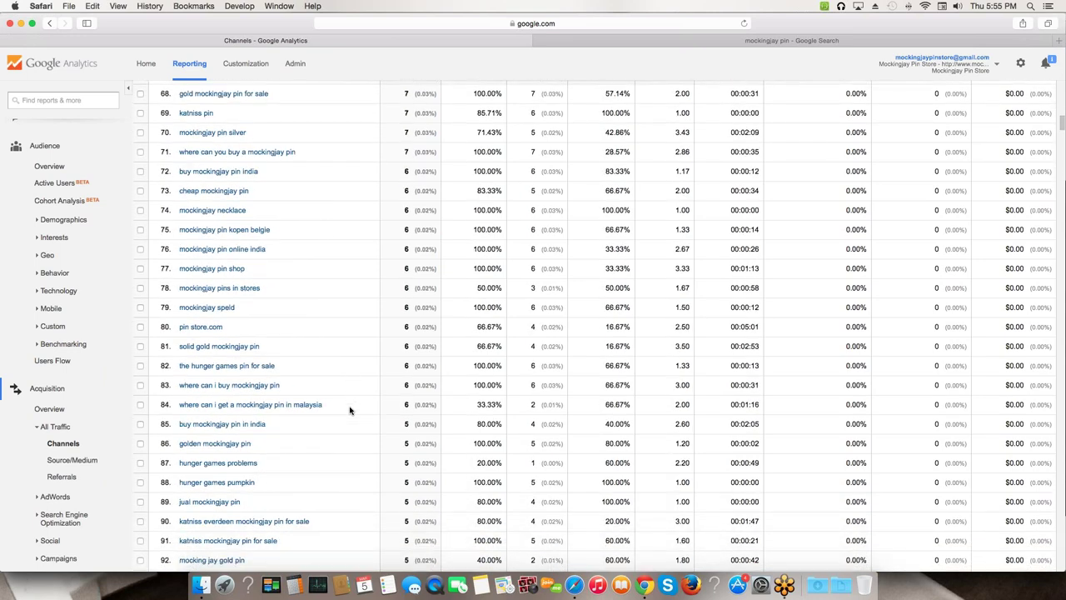
{"action": "scroll", "coordinate": [349, 410], "scroll_direction": "up", "scroll_amount": 20}
{"action": "scroll", "coordinate": [350, 410], "scroll_direction": "up", "scroll_amount": 15}
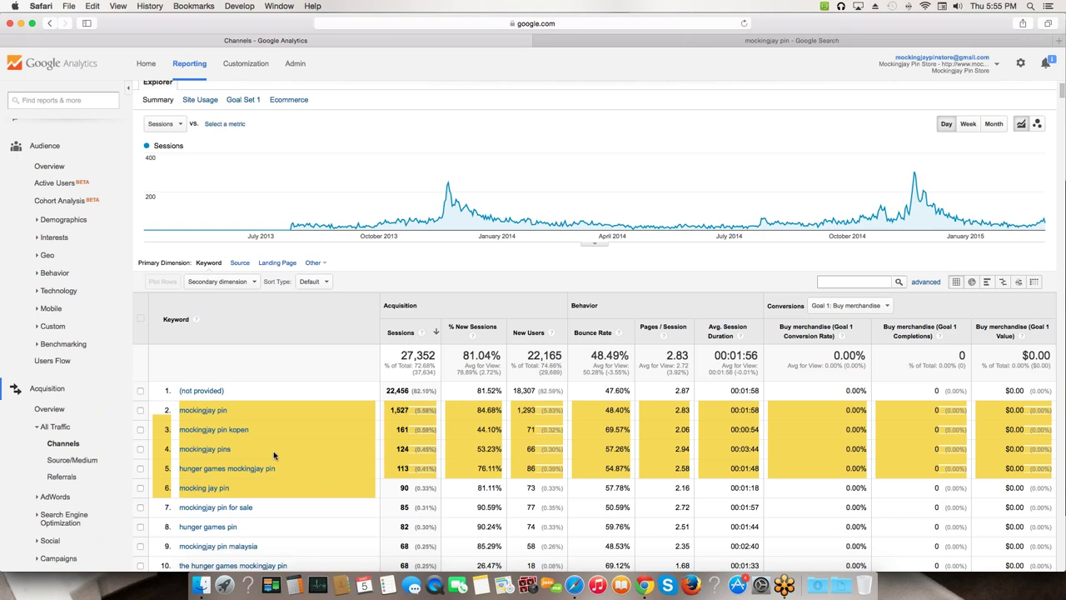
{"action": "scroll", "coordinate": [262, 437], "scroll_direction": "down", "scroll_amount": 5}
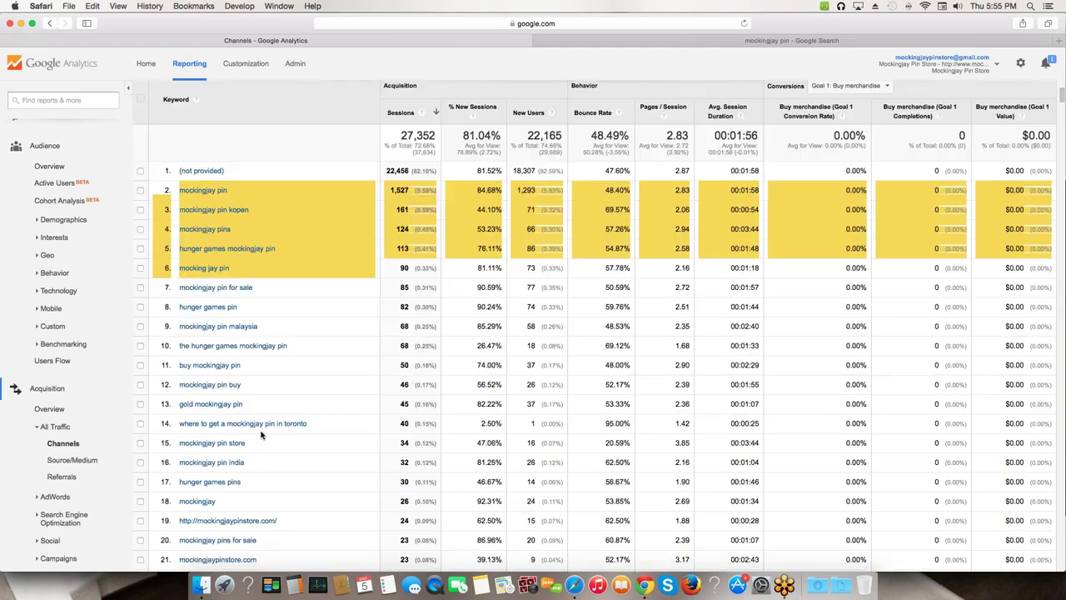
{"action": "scroll", "coordinate": [260, 435], "scroll_direction": "down", "scroll_amount": 10}
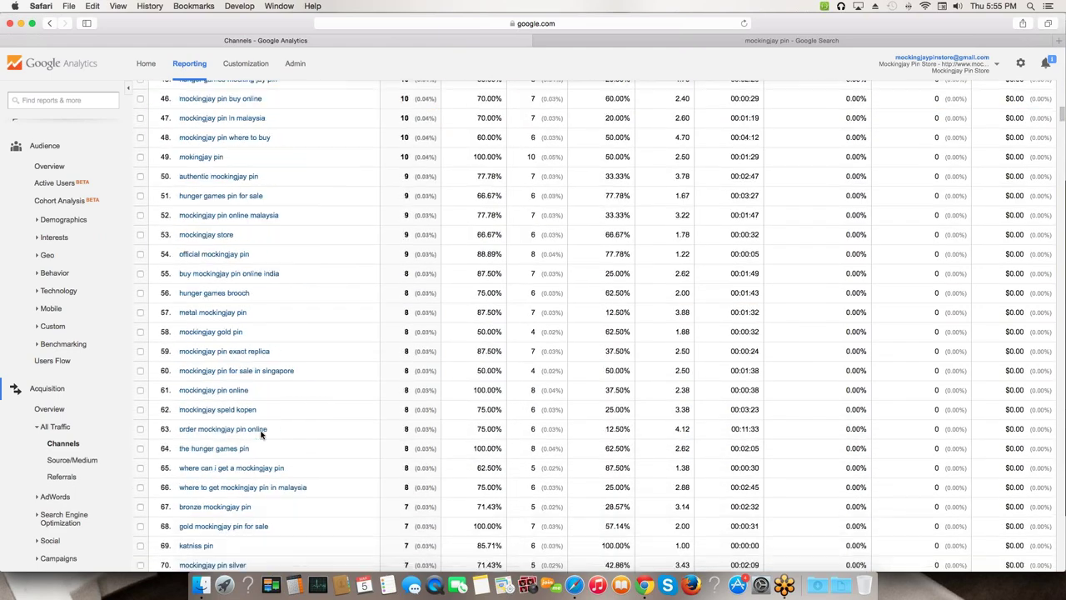
{"action": "left_click_drag", "start_coordinate": [180, 408], "coordinate": [312, 413]}
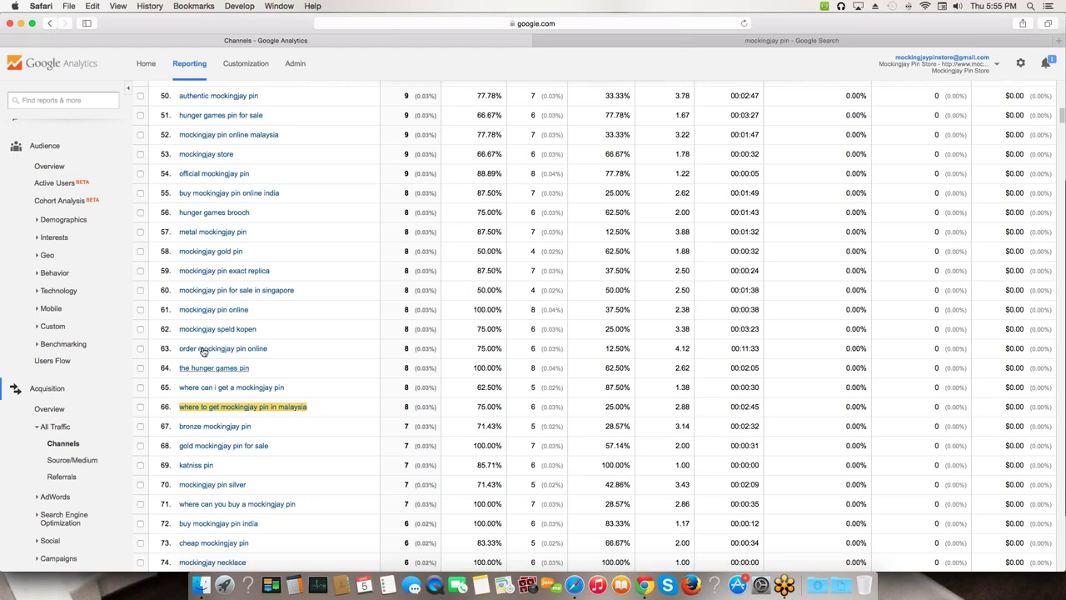
{"action": "scroll", "coordinate": [222, 310], "scroll_direction": "down", "scroll_amount": 5}
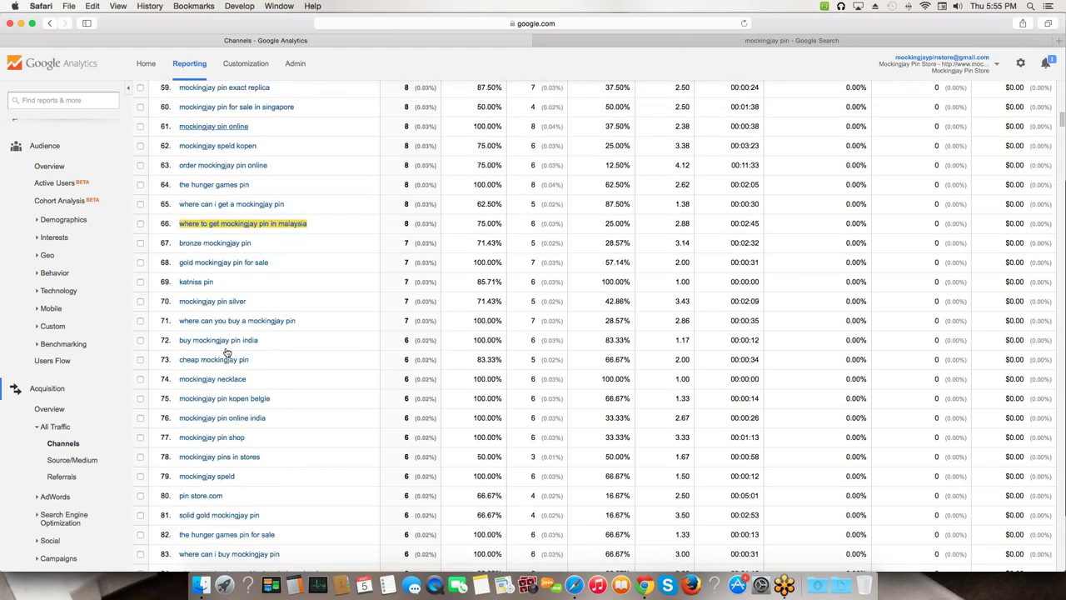
{"action": "scroll", "coordinate": [218, 321], "scroll_direction": "down", "scroll_amount": 20}
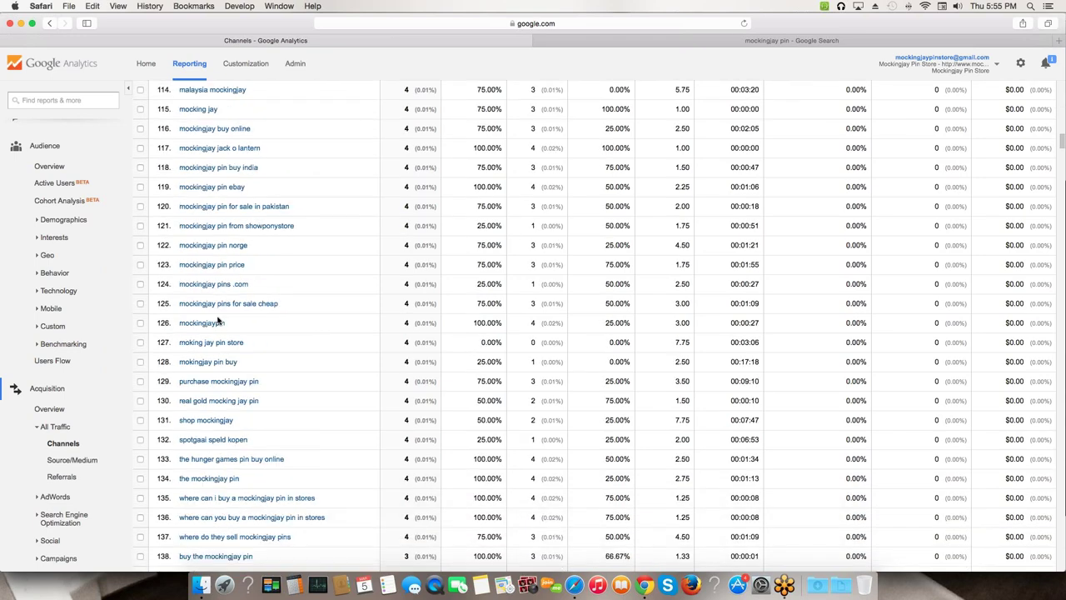
{"action": "scroll", "coordinate": [218, 321], "scroll_direction": "down", "scroll_amount": 1}
{"action": "scroll", "coordinate": [219, 321], "scroll_direction": "down", "scroll_amount": 20}
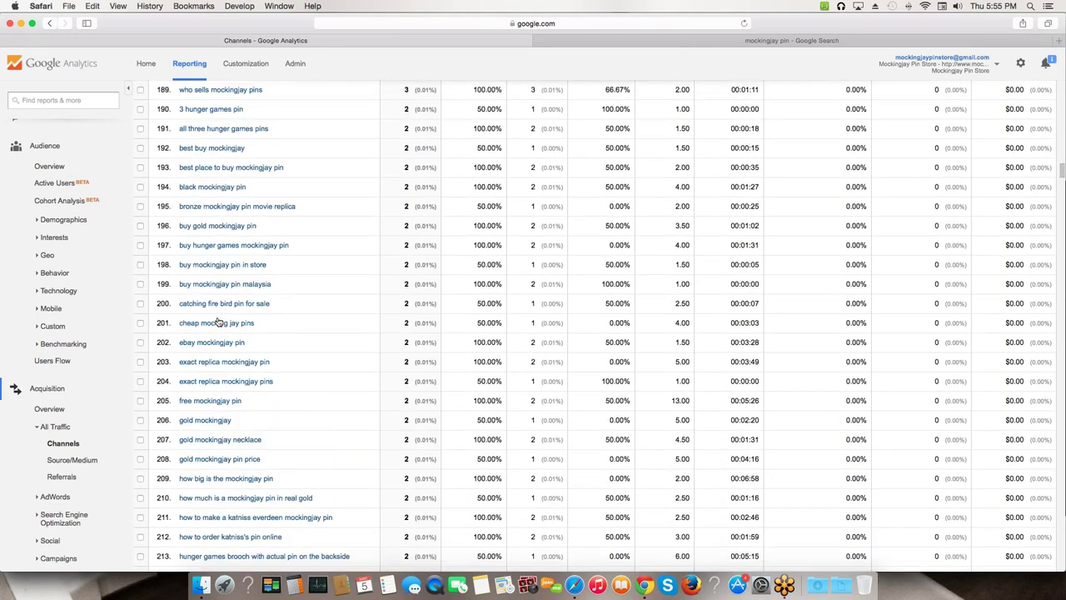
{"action": "scroll", "coordinate": [218, 321], "scroll_direction": "down", "scroll_amount": 7}
{"action": "scroll", "coordinate": [218, 321], "scroll_direction": "down", "scroll_amount": 6}
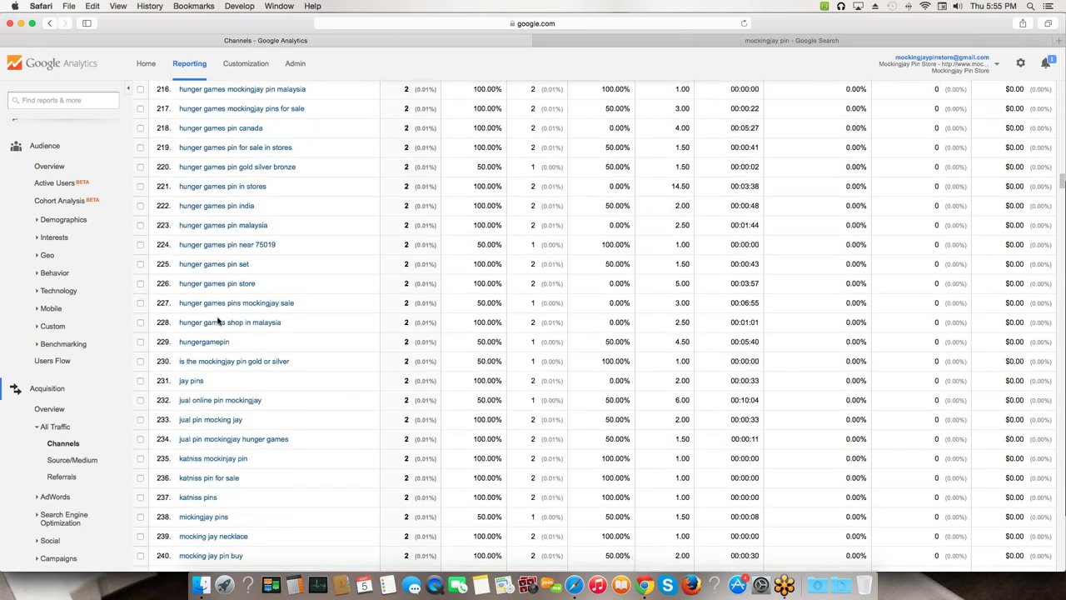
{"action": "scroll", "coordinate": [218, 320], "scroll_direction": "down", "scroll_amount": 8}
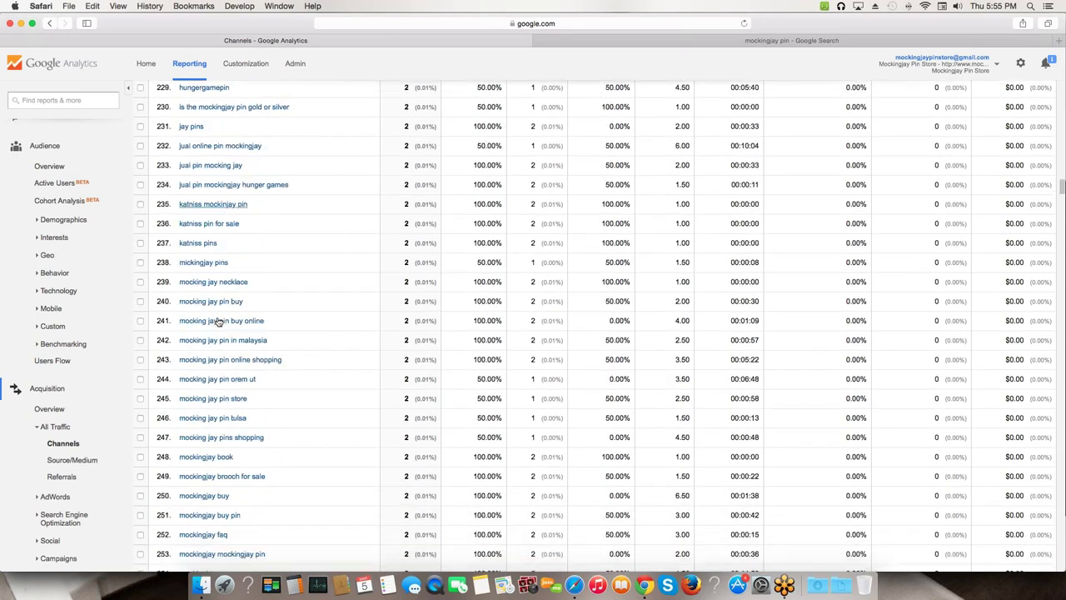
{"action": "scroll", "coordinate": [218, 320], "scroll_direction": "down", "scroll_amount": 2}
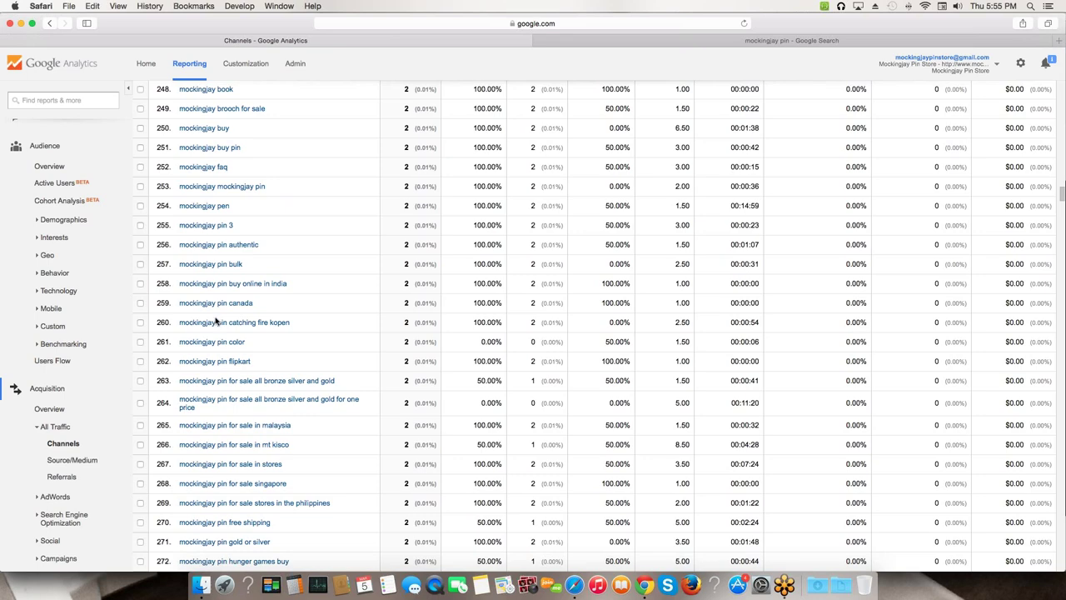
{"action": "scroll", "coordinate": [215, 322], "scroll_direction": "down", "scroll_amount": 13}
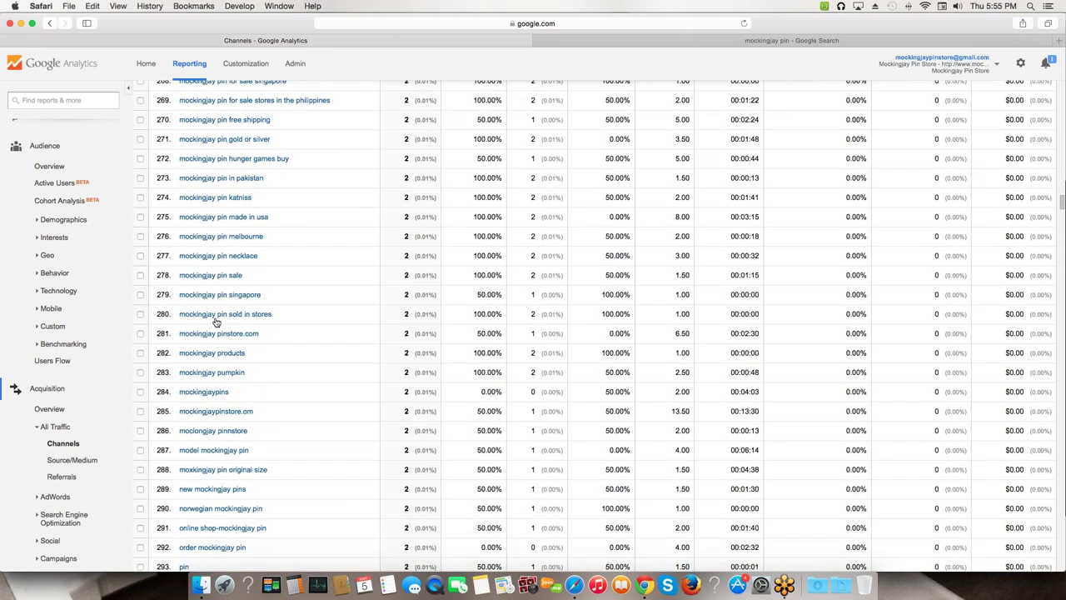
{"action": "scroll", "coordinate": [215, 321], "scroll_direction": "down", "scroll_amount": 20}
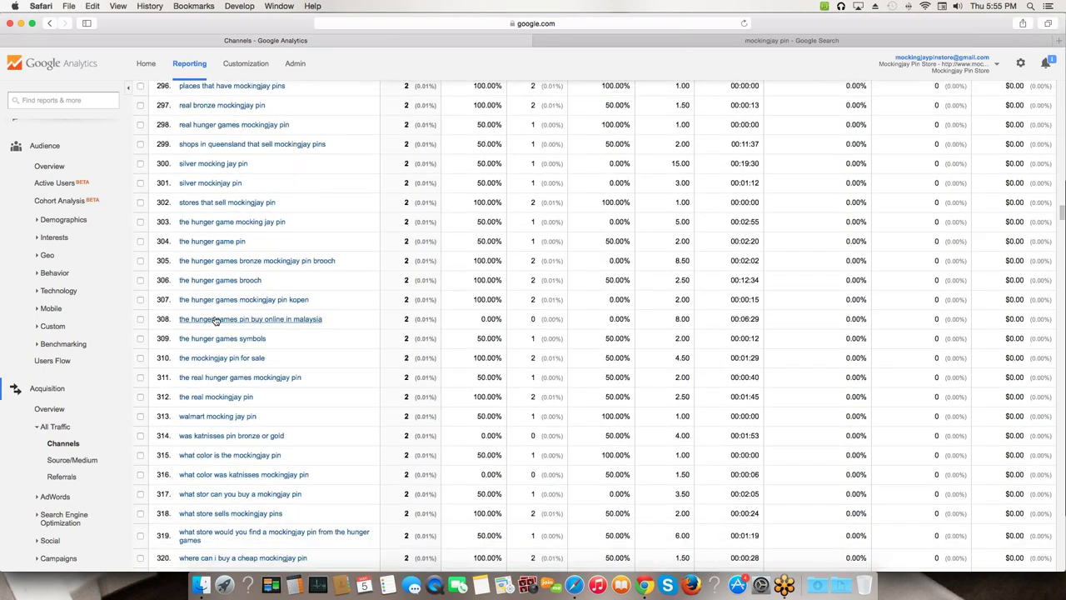
{"action": "scroll", "coordinate": [215, 320], "scroll_direction": "down", "scroll_amount": 20}
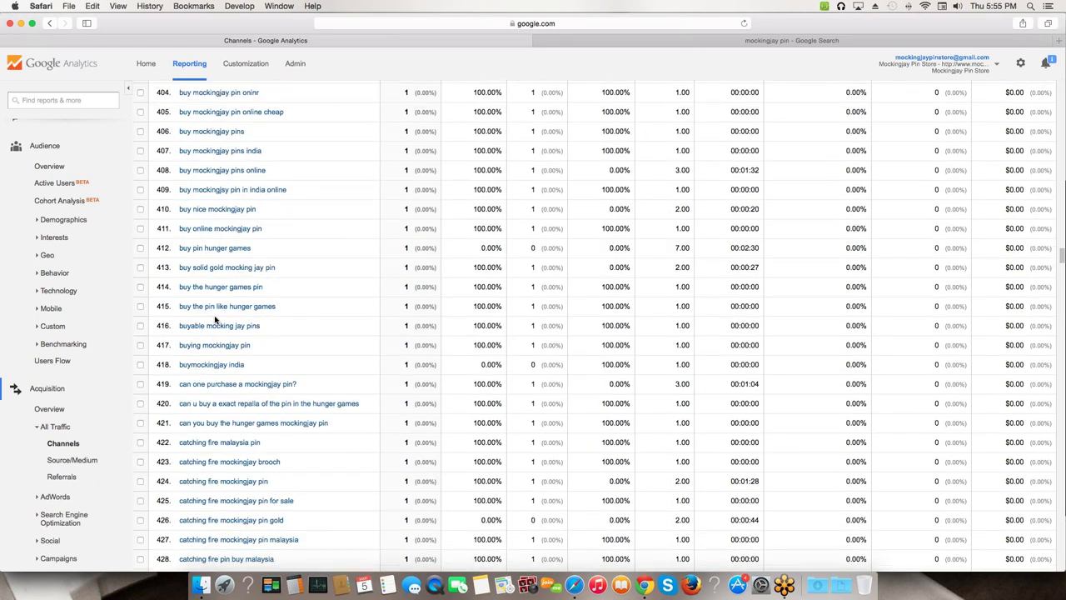
{"action": "scroll", "coordinate": [214, 320], "scroll_direction": "down", "scroll_amount": 17}
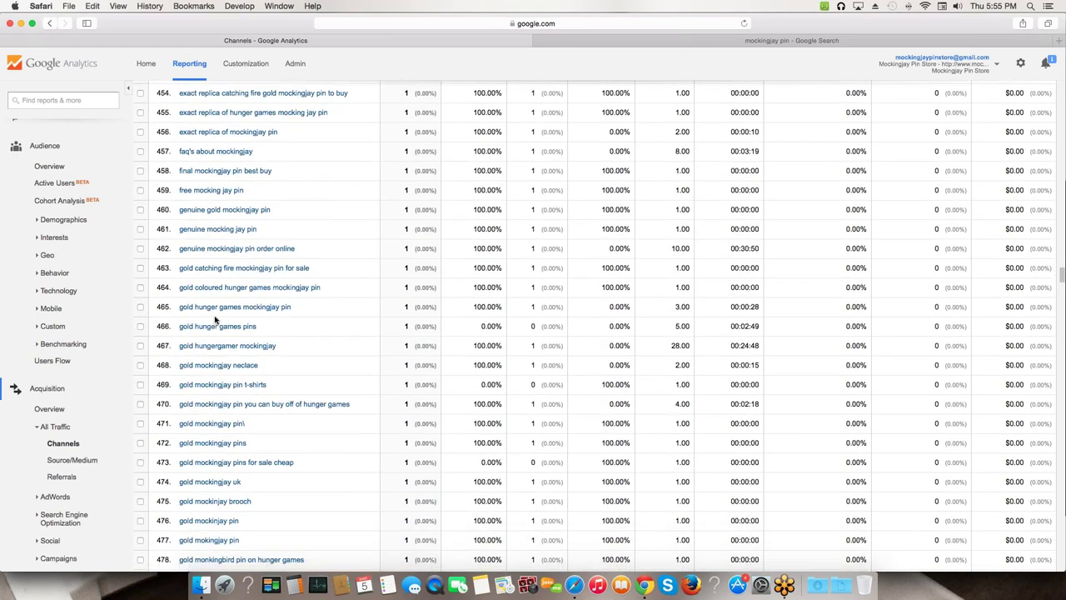
{"action": "scroll", "coordinate": [226, 320], "scroll_direction": "up", "scroll_amount": 20}
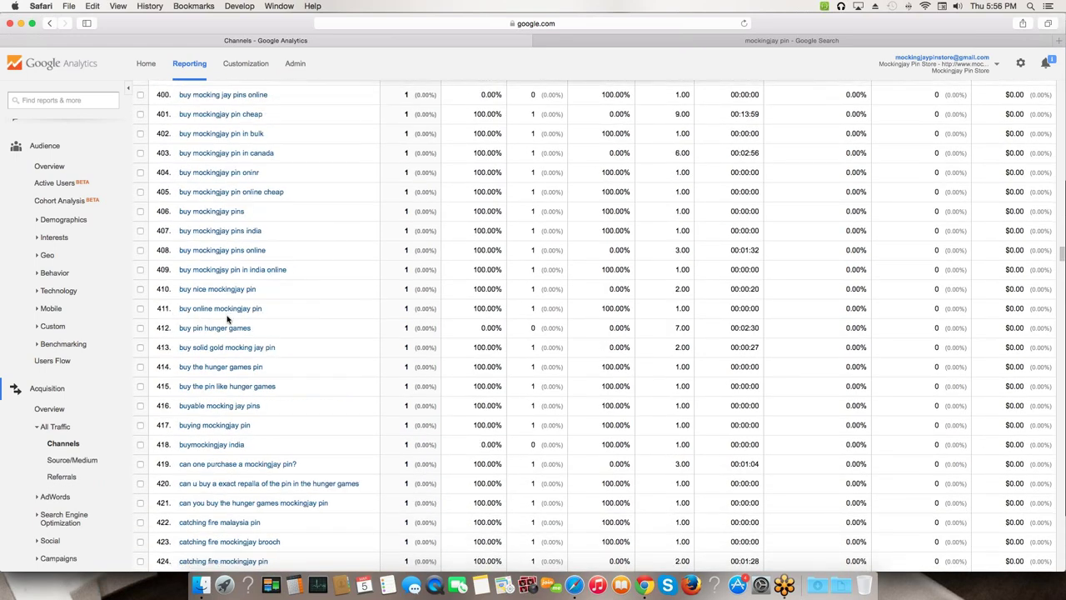
{"action": "scroll", "coordinate": [225, 321], "scroll_direction": "up", "scroll_amount": 20}
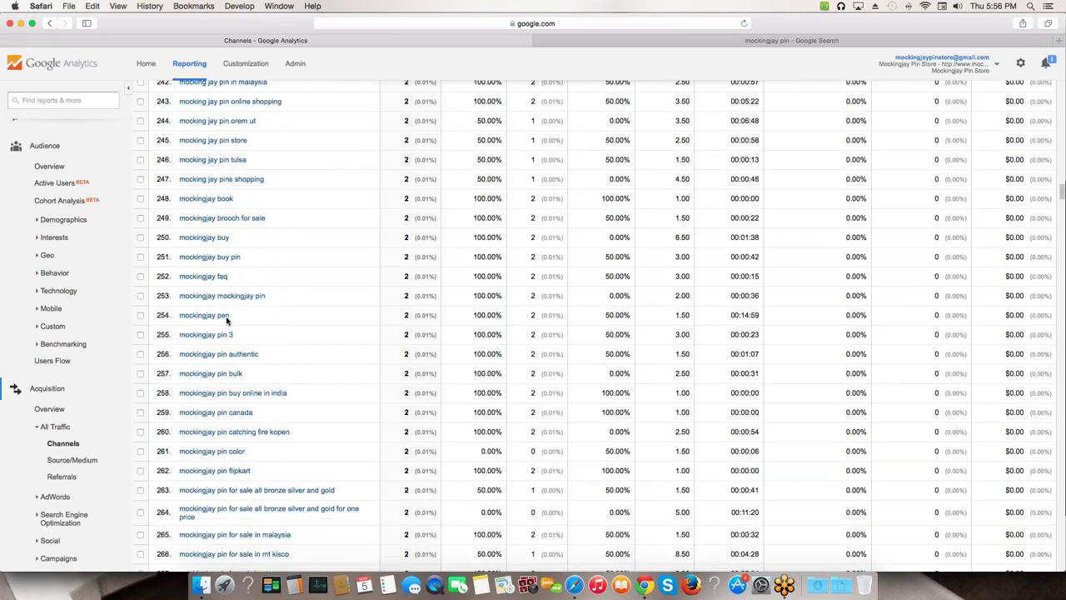
{"action": "scroll", "coordinate": [226, 320], "scroll_direction": "up", "scroll_amount": 20}
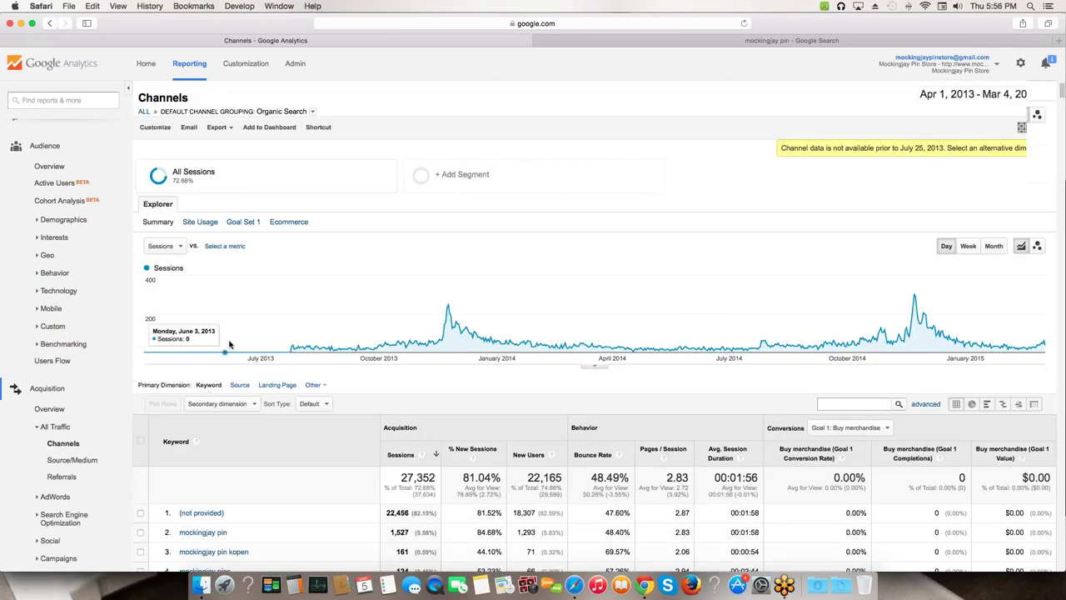
{"action": "scroll", "coordinate": [167, 400], "scroll_direction": "down", "scroll_amount": 5}
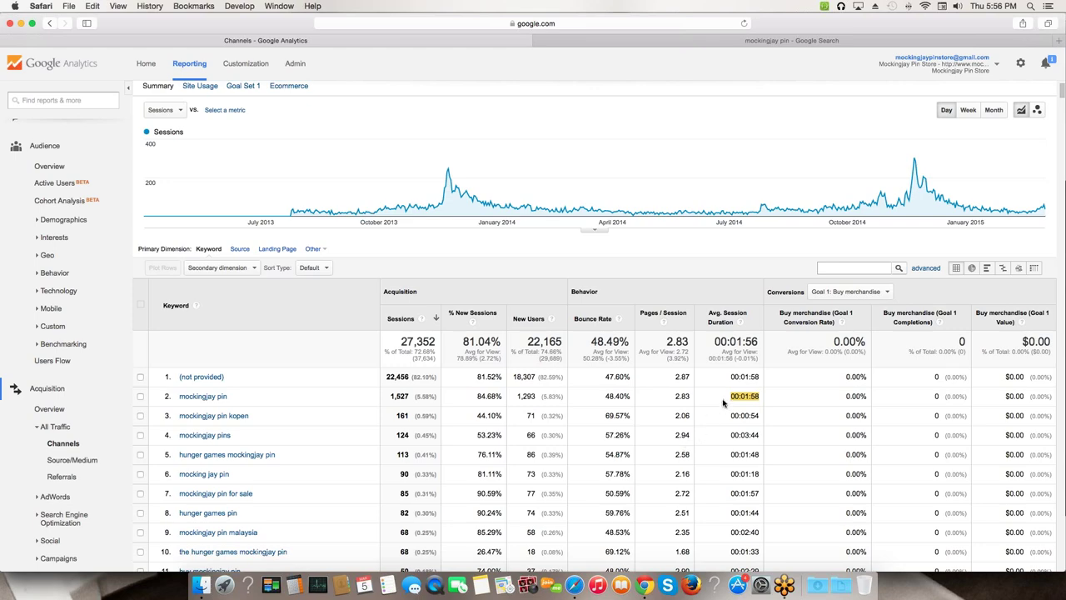
{"action": "scroll", "coordinate": [723, 403], "scroll_direction": "down", "scroll_amount": 3}
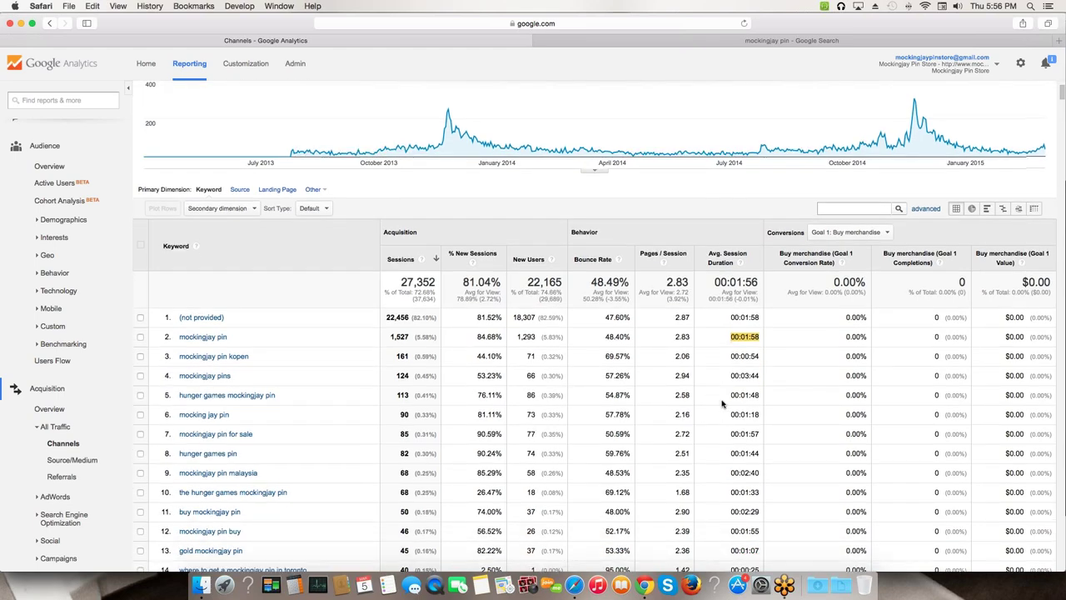
{"action": "scroll", "coordinate": [723, 403], "scroll_direction": "down", "scroll_amount": 2}
{"action": "scroll", "coordinate": [723, 403], "scroll_direction": "down", "scroll_amount": 1}
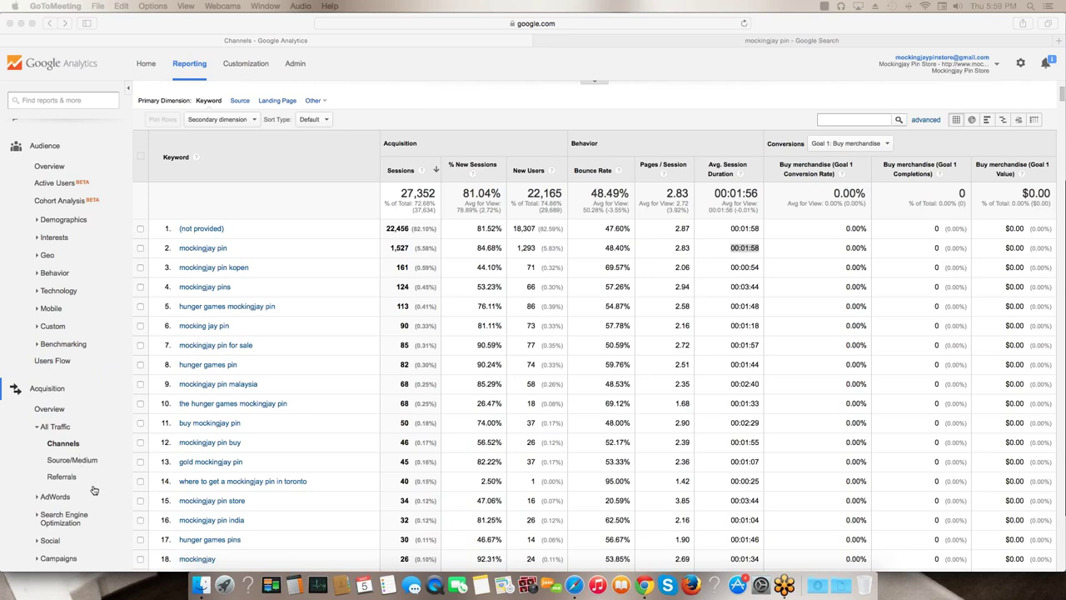
{"action": "left_click", "coordinate": [74, 483]}
- Open the Referrals report and set the table to show 250 rows
{"action": "left_click", "coordinate": [74, 482]}
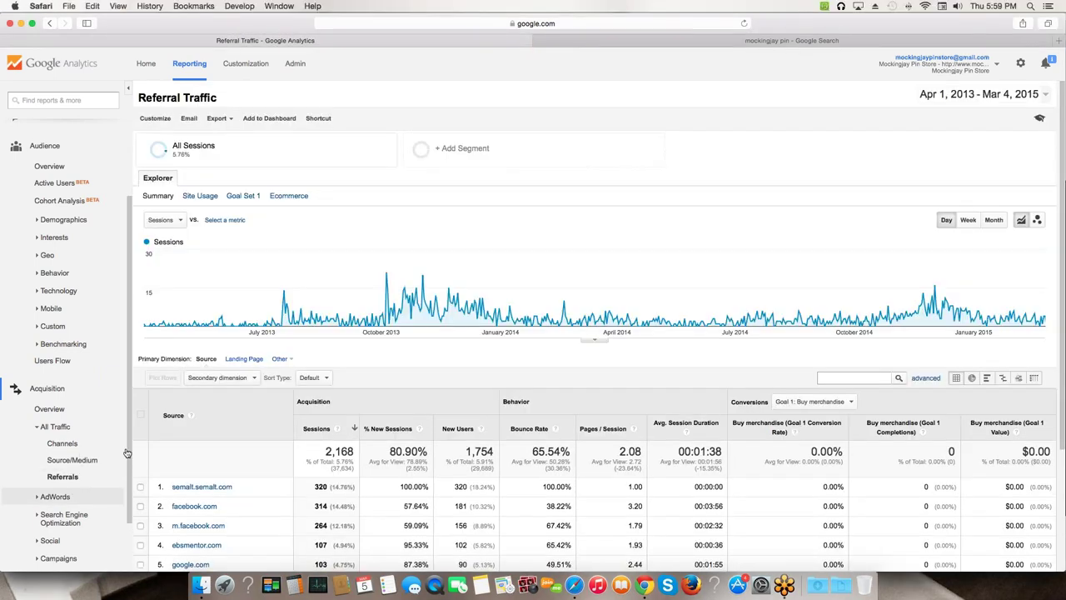
{"action": "scroll", "coordinate": [180, 413], "scroll_direction": "down", "scroll_amount": 5}
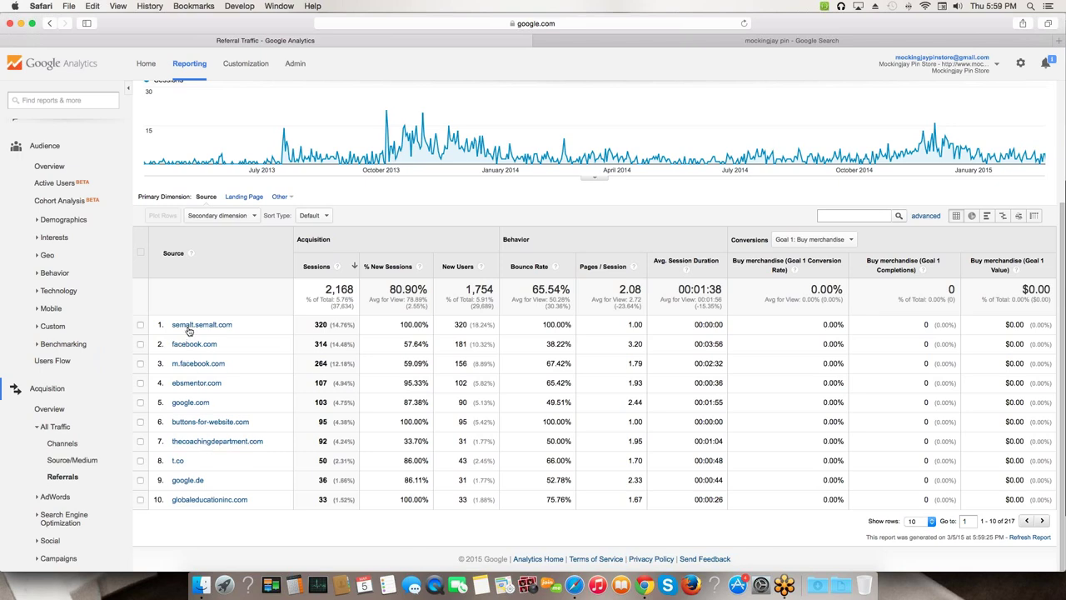
{"action": "left_click", "coordinate": [924, 521]}
{"action": "left_click", "coordinate": [920, 554]}
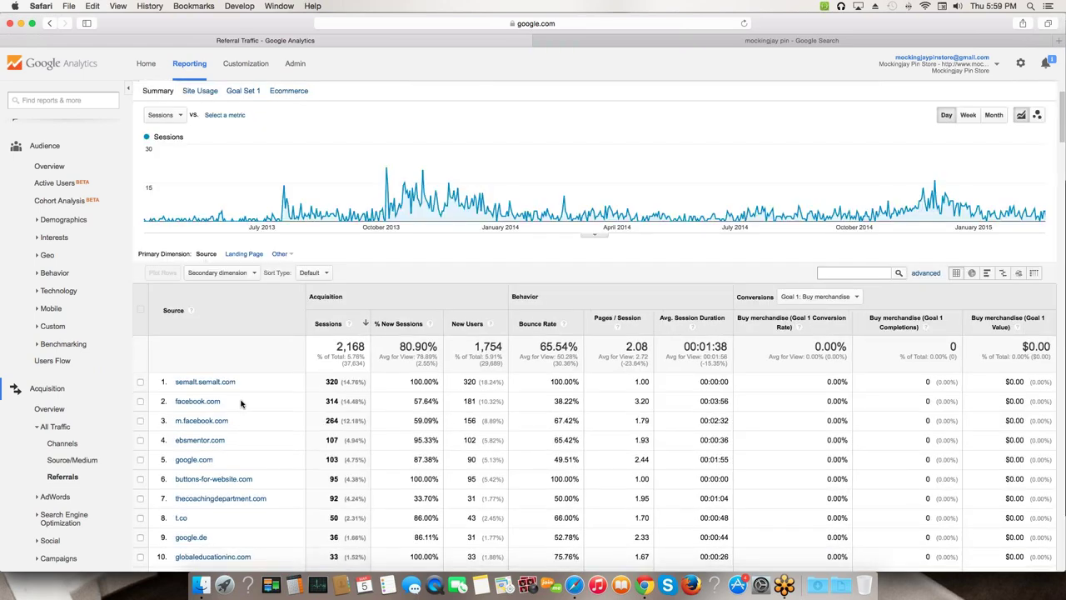
- Scroll through the referring sources, highlighting google.it and swagbucks.com along the way
{"action": "scroll", "coordinate": [240, 404], "scroll_direction": "down", "scroll_amount": 5}
{"action": "scroll", "coordinate": [240, 404], "scroll_direction": "down", "scroll_amount": 6}
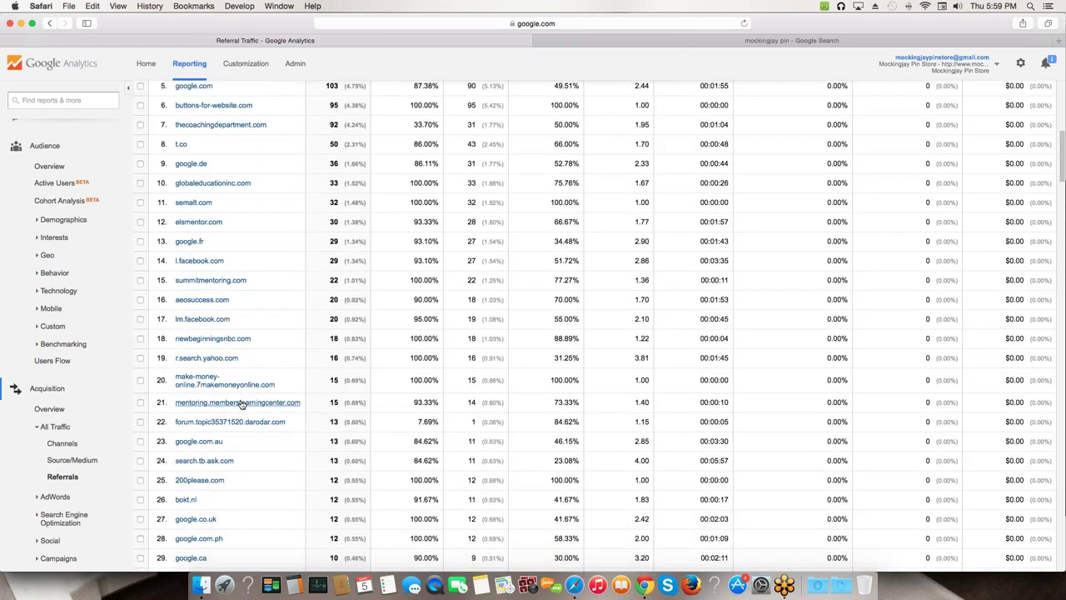
{"action": "scroll", "coordinate": [241, 404], "scroll_direction": "down", "scroll_amount": 5}
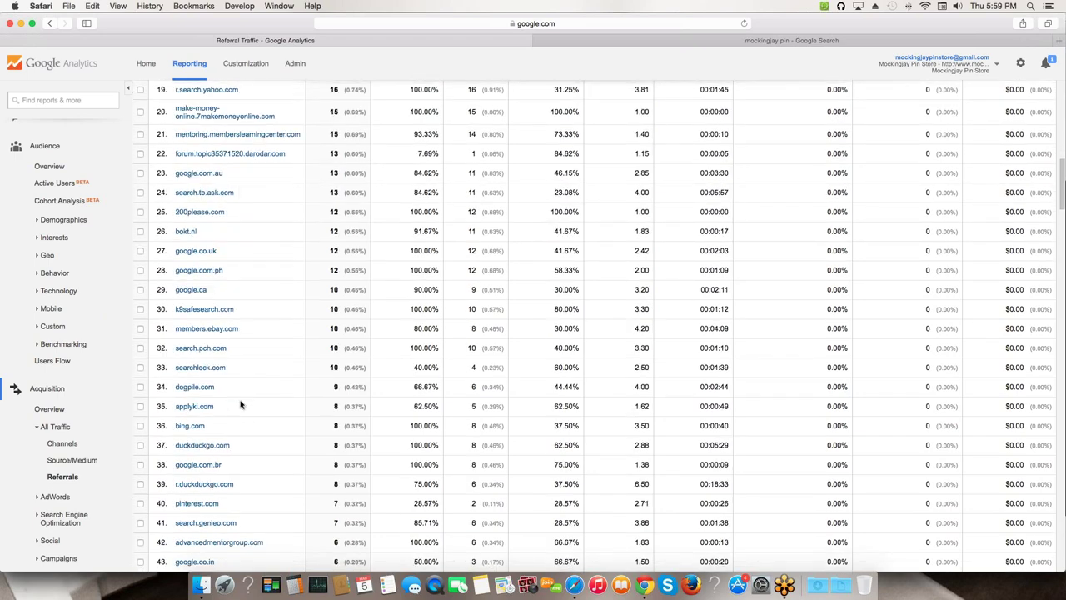
{"action": "scroll", "coordinate": [241, 404], "scroll_direction": "down", "scroll_amount": 8}
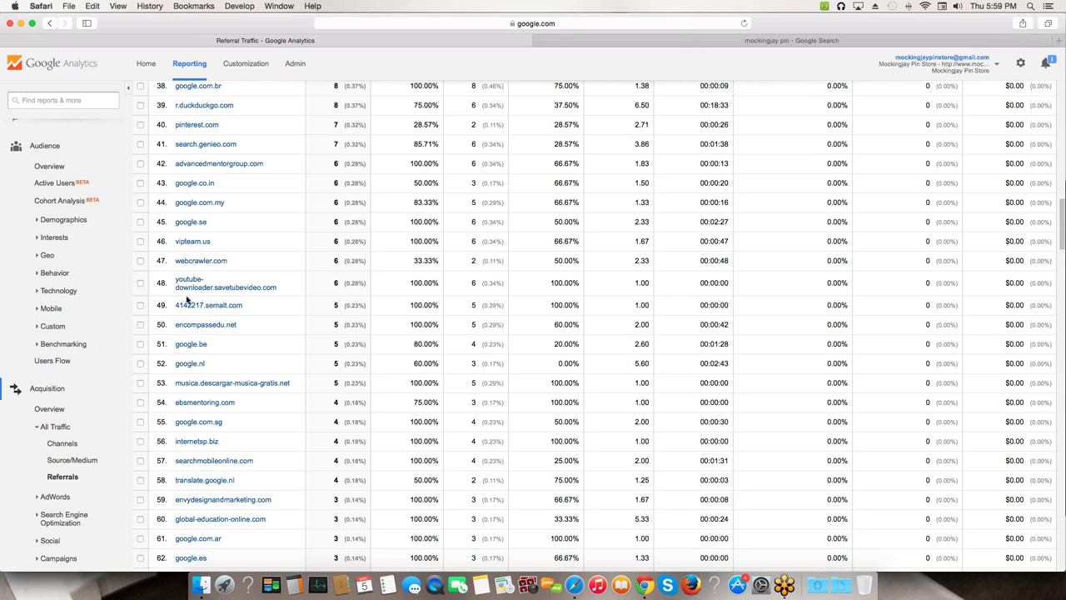
{"action": "scroll", "coordinate": [203, 308], "scroll_direction": "down", "scroll_amount": 2}
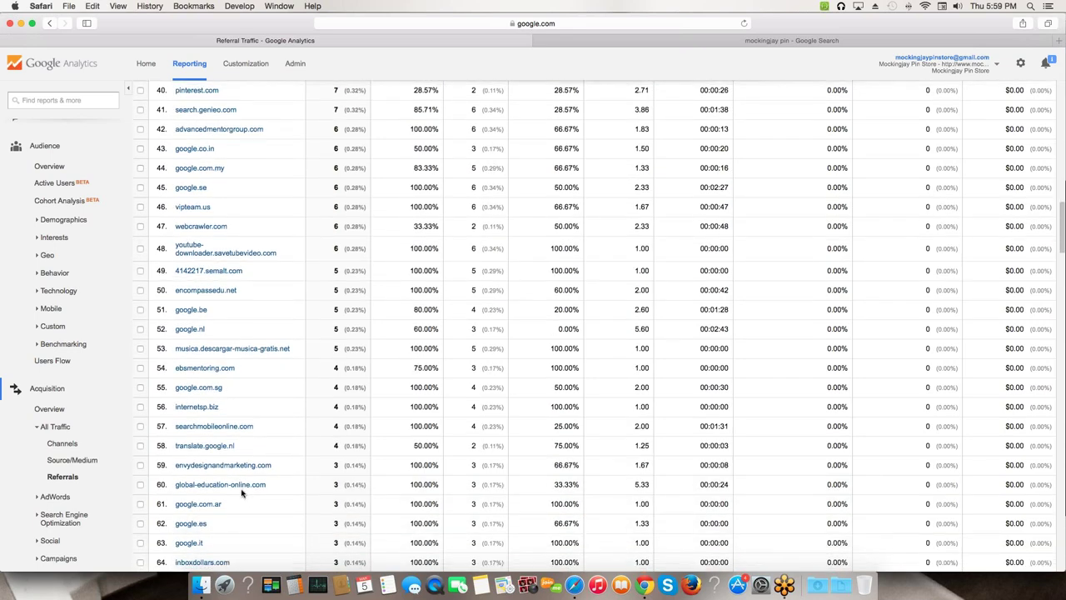
{"action": "scroll", "coordinate": [241, 494], "scroll_direction": "down", "scroll_amount": 5}
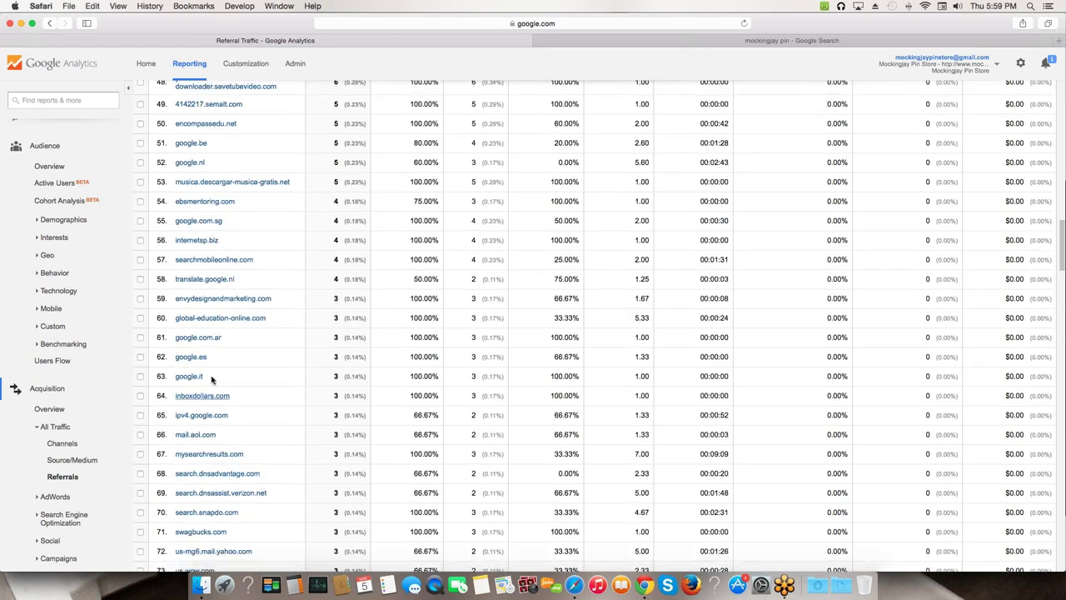
{"action": "left_click_drag", "start_coordinate": [209, 356], "coordinate": [200, 376]}
{"action": "scroll", "coordinate": [200, 376], "scroll_direction": "down", "scroll_amount": 3}
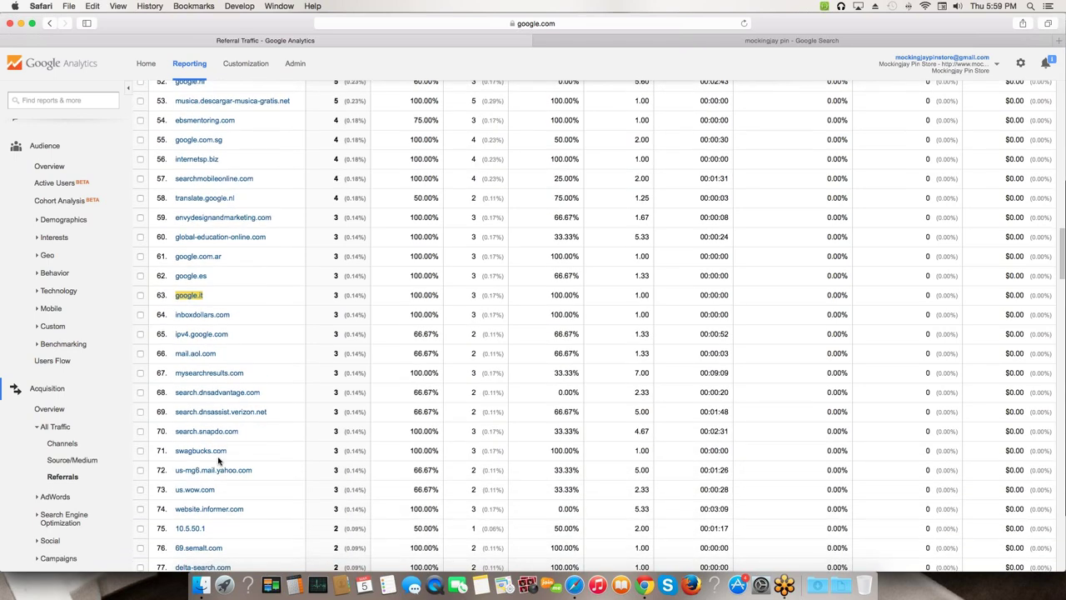
{"action": "left_click_drag", "start_coordinate": [239, 454], "coordinate": [174, 453]}
{"action": "scroll", "coordinate": [211, 453], "scroll_direction": "down", "scroll_amount": 3}
{"action": "scroll", "coordinate": [211, 452], "scroll_direction": "down", "scroll_amount": 5}
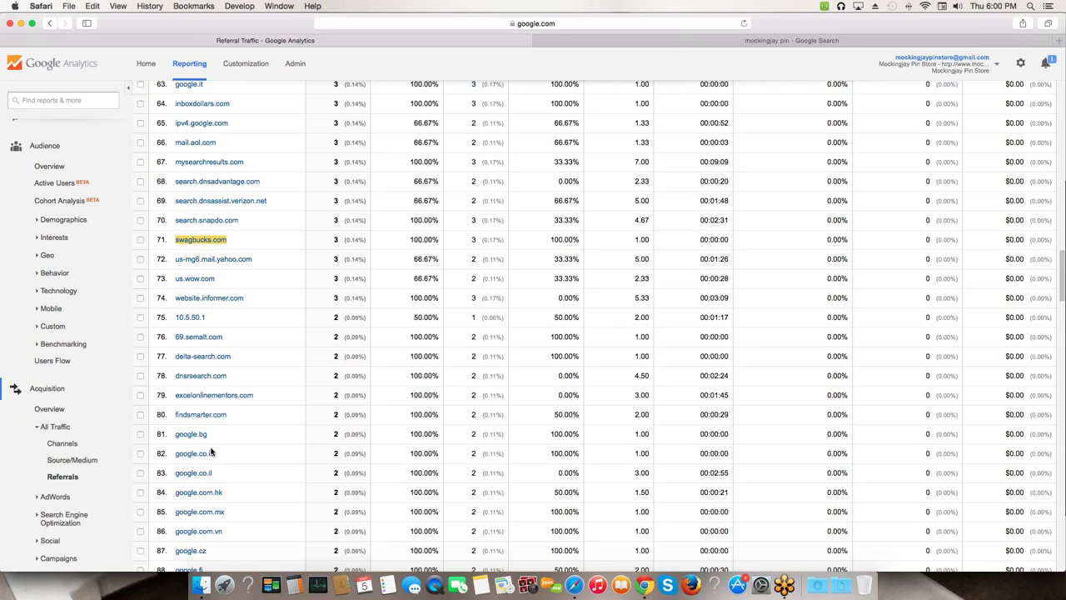
{"action": "scroll", "coordinate": [211, 452], "scroll_direction": "down", "scroll_amount": 8}
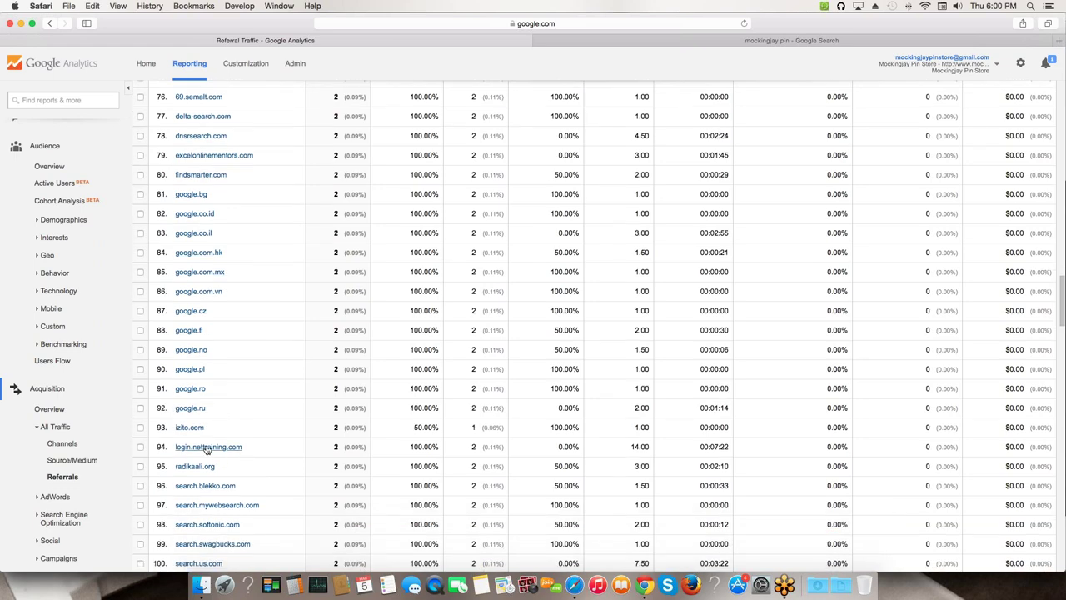
{"action": "scroll", "coordinate": [207, 454], "scroll_direction": "down", "scroll_amount": 6}
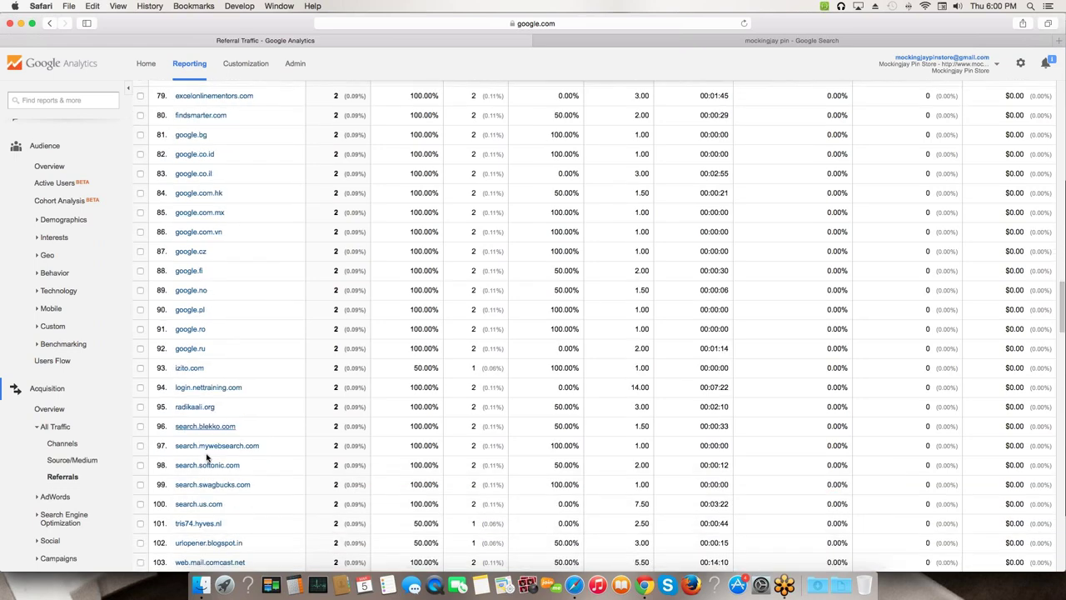